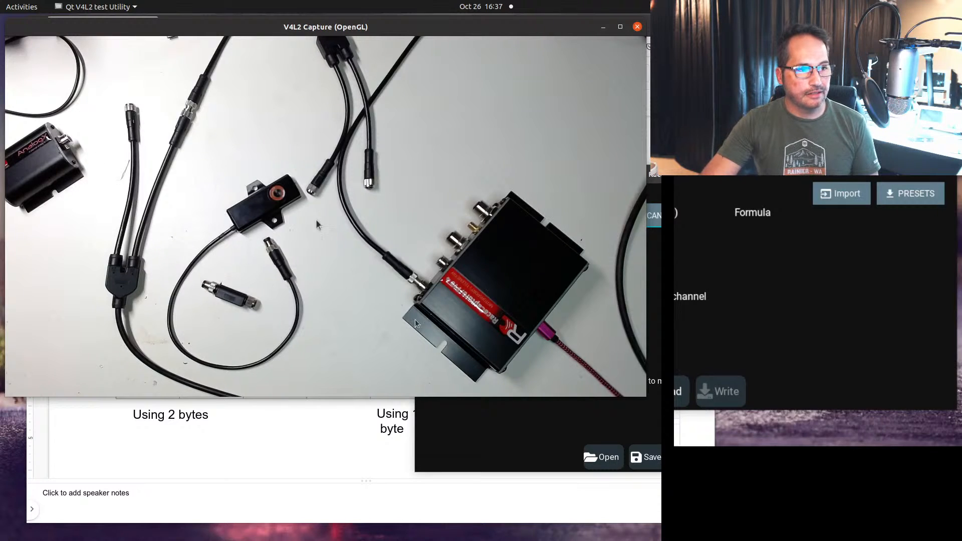
Switch to the RaceCapture app and start adding a new CAN channel mapping.
{"action": "left_click", "coordinate": [655, 175]}
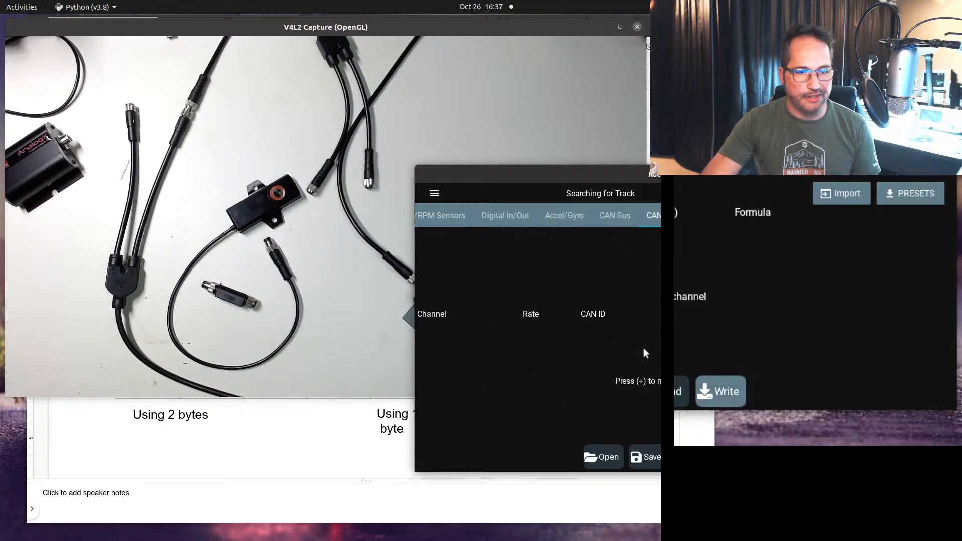
{"action": "left_click", "coordinate": [668, 426]}
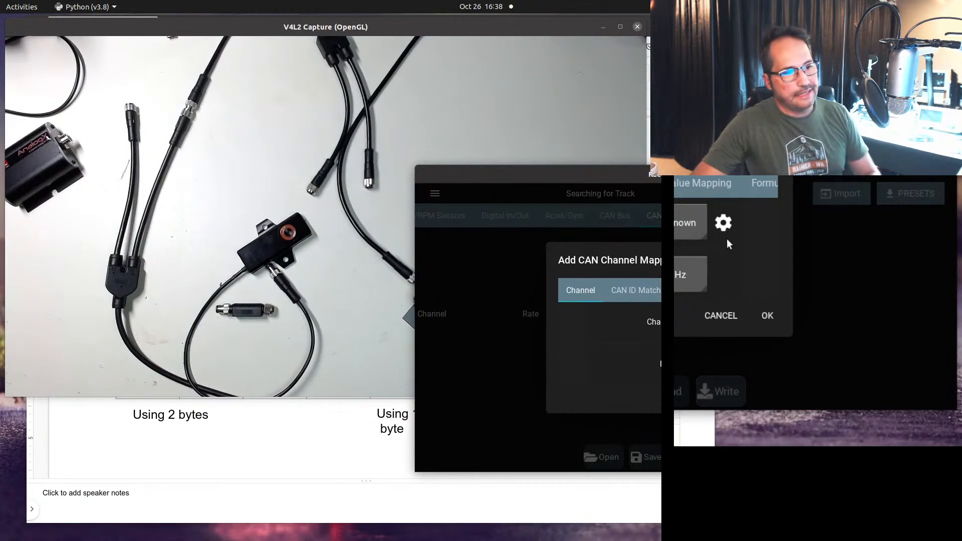
Switch to the TireX wiki page in Firefox and examine the jumper address table and the sensor position offsets.
{"action": "left_click", "coordinate": [282, 482]}
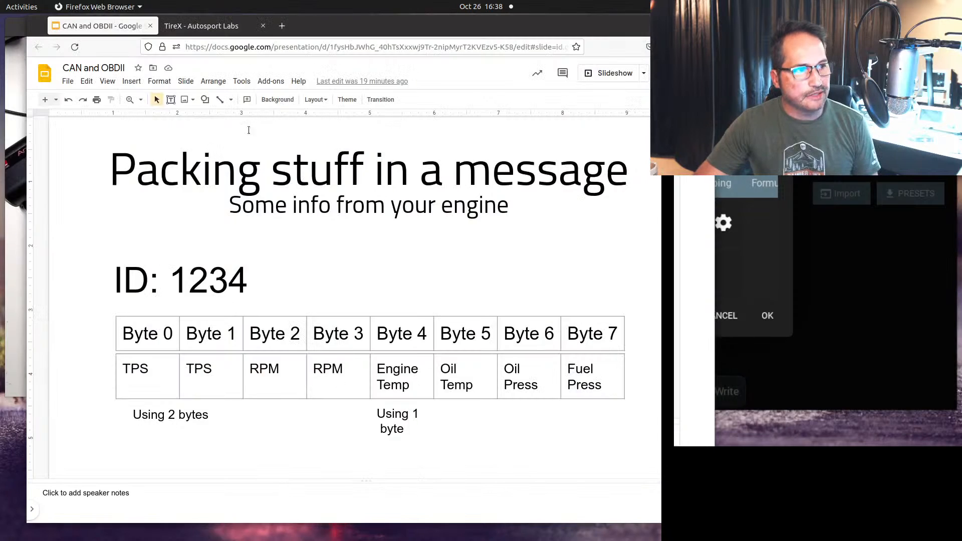
{"action": "left_click", "coordinate": [191, 30]}
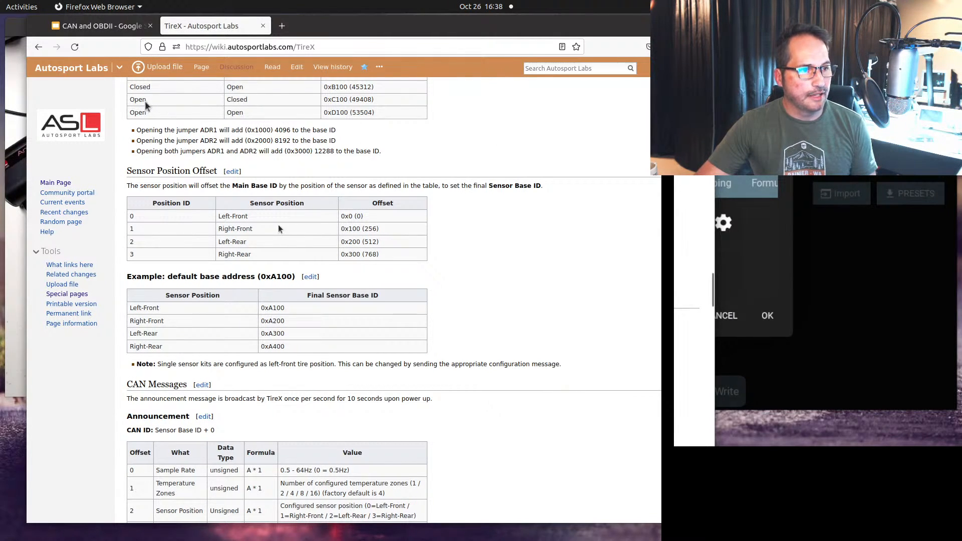
{"action": "scroll", "coordinate": [310, 234], "scroll_direction": "up", "scroll_amount": 1}
{"action": "scroll", "coordinate": [310, 234], "scroll_direction": "up", "scroll_amount": 4}
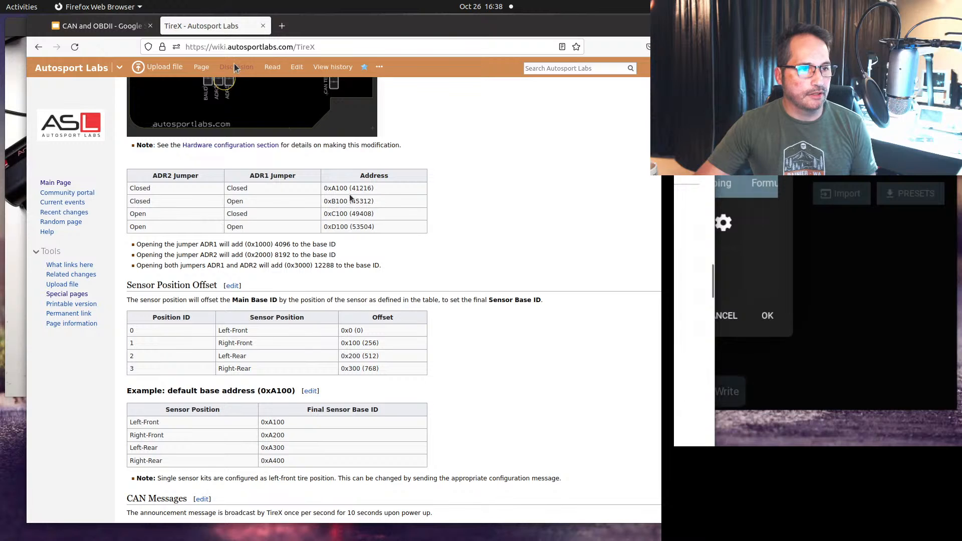
{"action": "left_click_drag", "start_coordinate": [352, 187], "coordinate": [366, 186]}
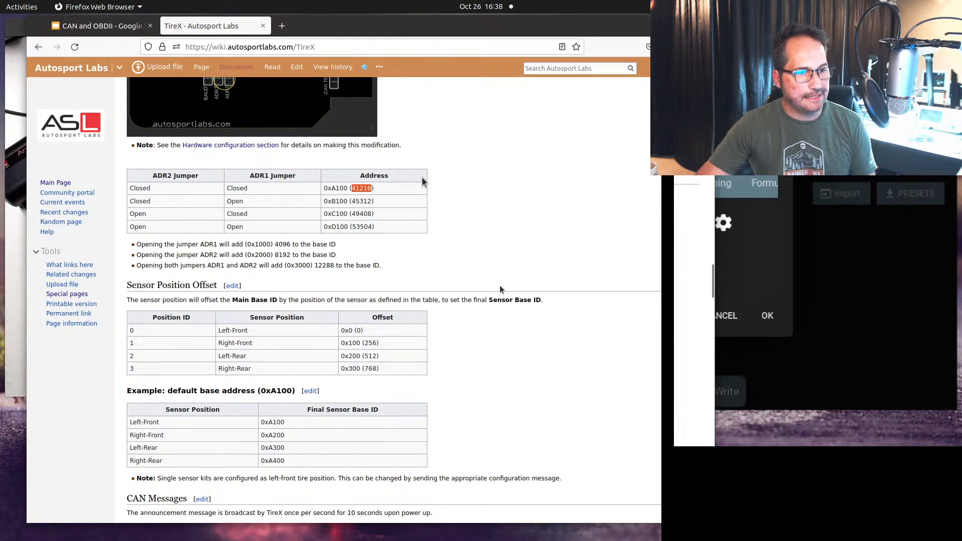
{"action": "scroll", "coordinate": [499, 290], "scroll_direction": "down", "scroll_amount": 3}
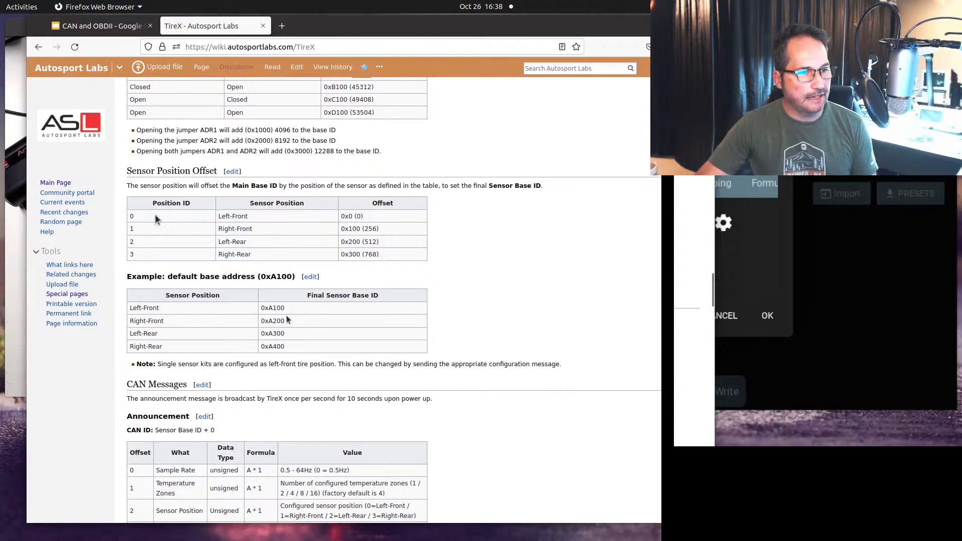
{"action": "scroll", "coordinate": [340, 231], "scroll_direction": "up", "scroll_amount": 2}
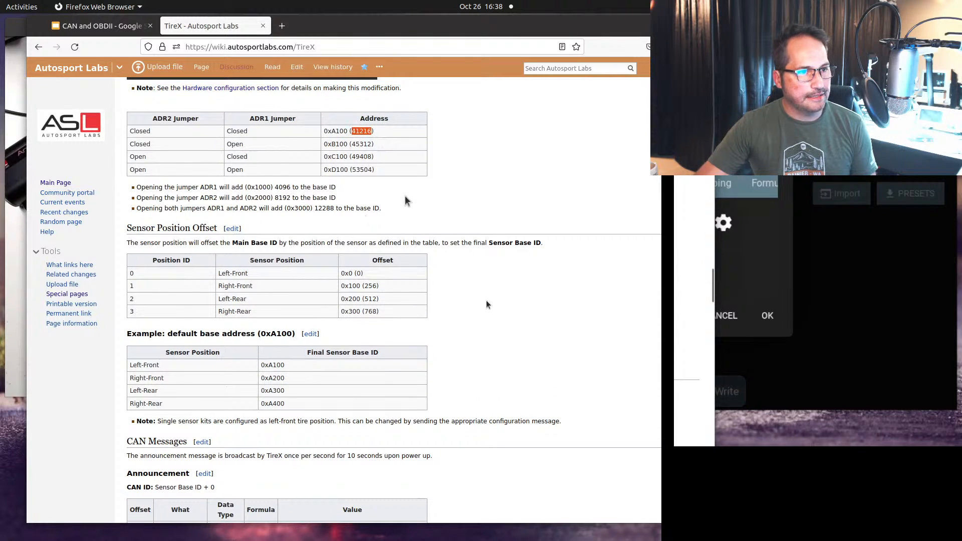
Examine the CAN ID and byte offsets of the zone temperature broadcast messages on the TireX page.
{"action": "scroll", "coordinate": [486, 302], "scroll_direction": "down", "scroll_amount": 5}
{"action": "scroll", "coordinate": [486, 303], "scroll_direction": "down", "scroll_amount": 5}
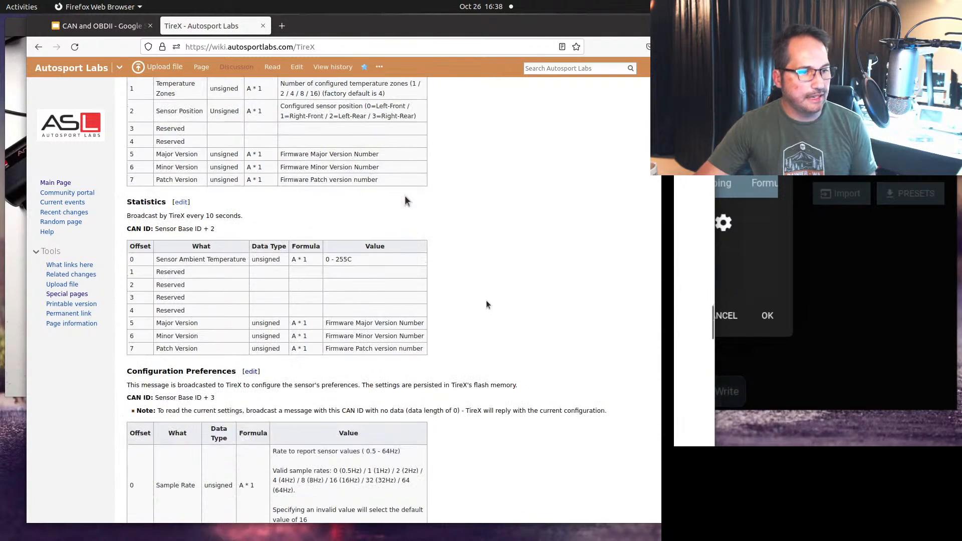
{"action": "scroll", "coordinate": [487, 304], "scroll_direction": "down", "scroll_amount": 10}
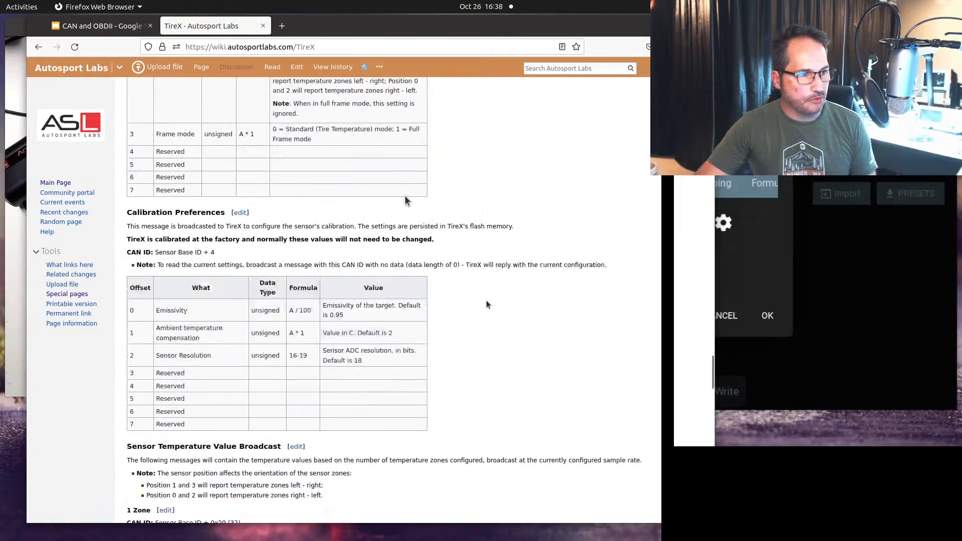
{"action": "scroll", "coordinate": [486, 304], "scroll_direction": "down", "scroll_amount": 10}
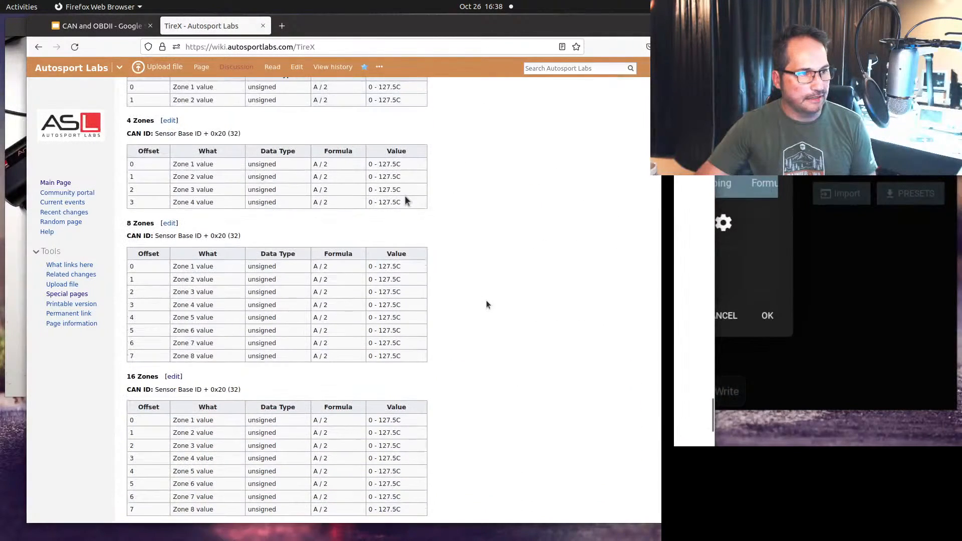
{"action": "scroll", "coordinate": [486, 304], "scroll_direction": "up", "scroll_amount": 1}
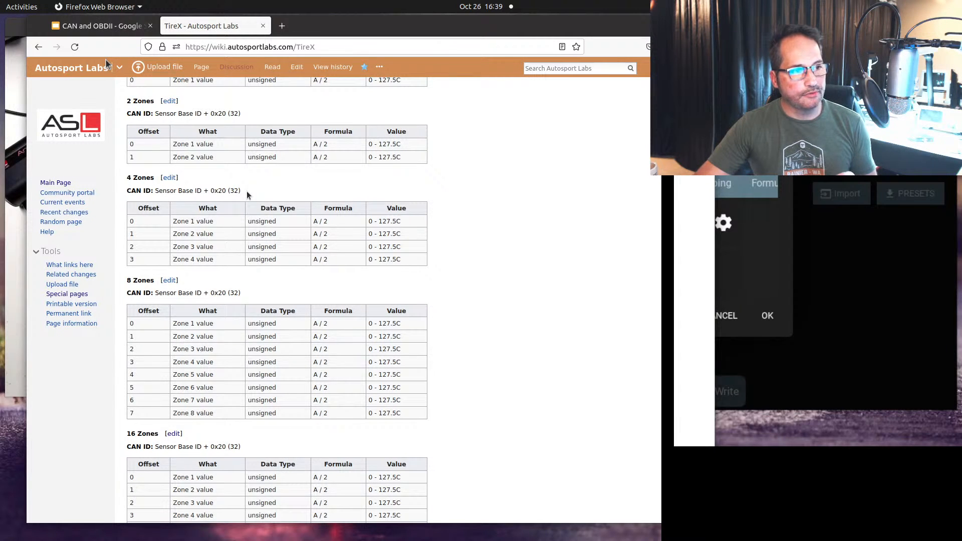
Compare the jumper base address table with the CAN ID offset given for the 4 Zones message.
{"action": "scroll", "coordinate": [247, 195], "scroll_direction": "up", "scroll_amount": 15}
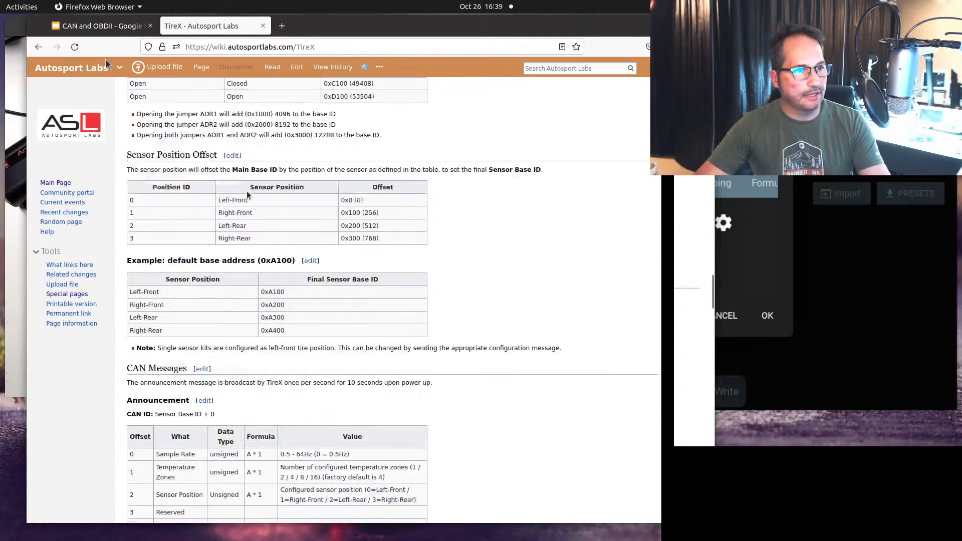
{"action": "scroll", "coordinate": [406, 245], "scroll_direction": "up", "scroll_amount": 3}
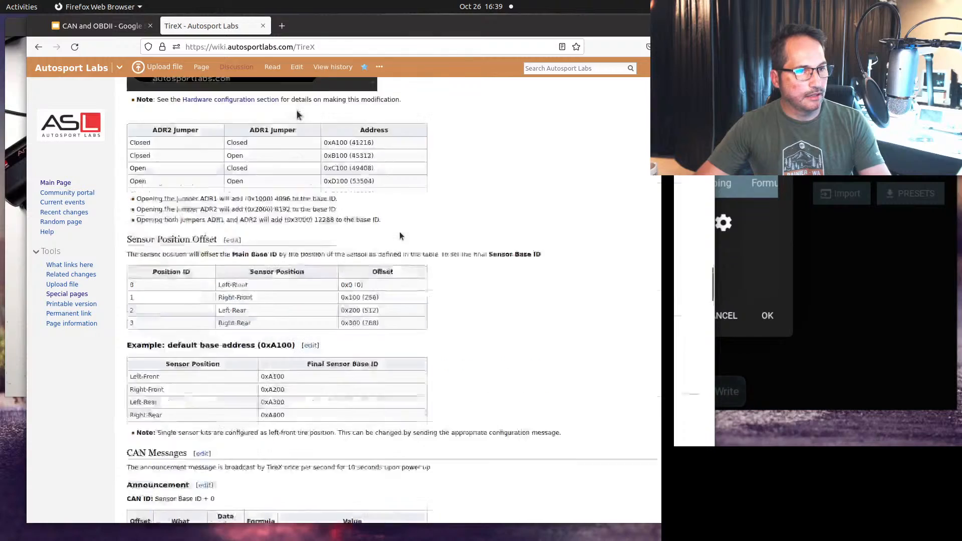
{"action": "scroll", "coordinate": [379, 245], "scroll_direction": "down", "scroll_amount": 10}
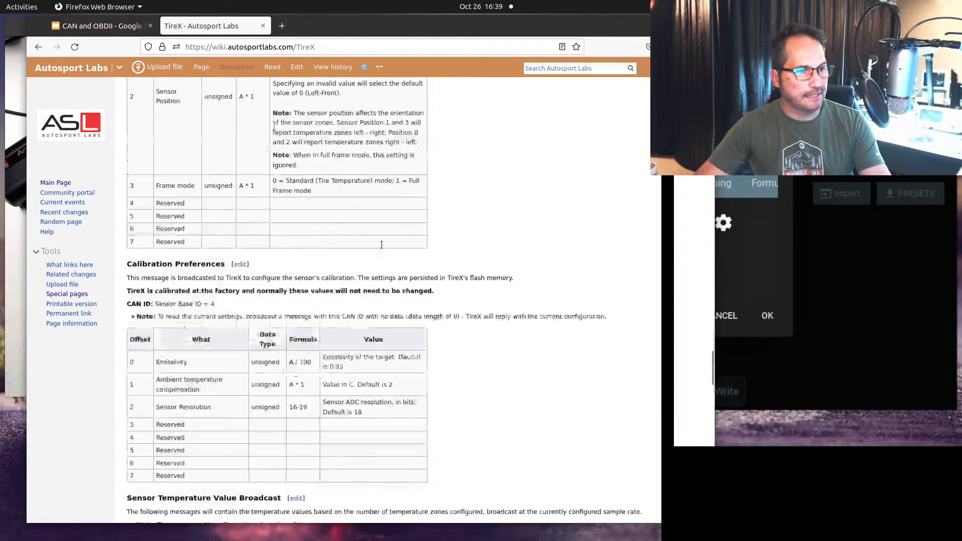
{"action": "scroll", "coordinate": [381, 245], "scroll_direction": "down", "scroll_amount": 8}
{"action": "scroll", "coordinate": [274, 126], "scroll_direction": "down", "scroll_amount": 2}
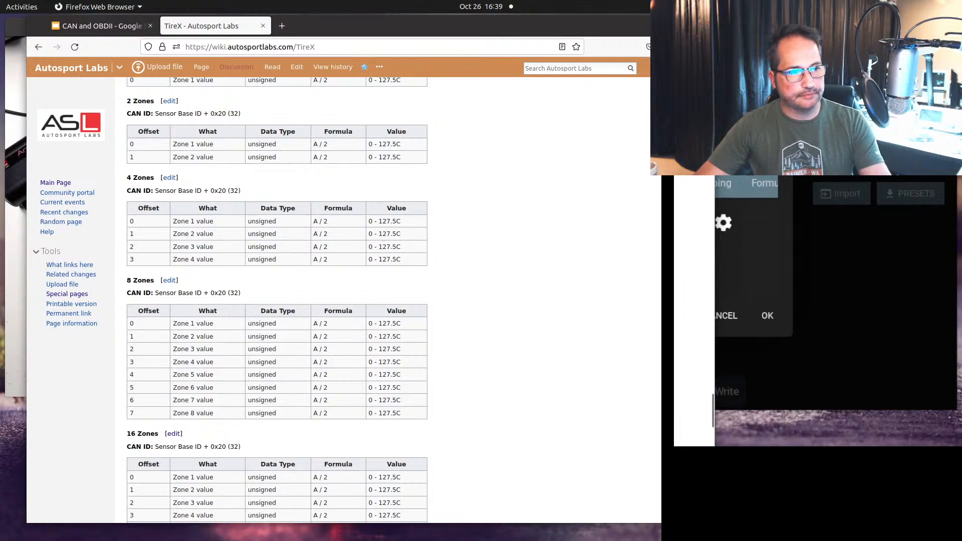
Return to the RaceCapture app's Add CAN Channel Mapping dialog and open the customization settings of the unknown channel.
{"action": "key", "text": "alt+Tab"}
{"action": "key", "text": "alt+Tab"}
{"action": "key", "text": "alt+Tab"}
{"action": "key", "text": "alt+Tab"}
{"action": "key", "text": "alt+Tab"}
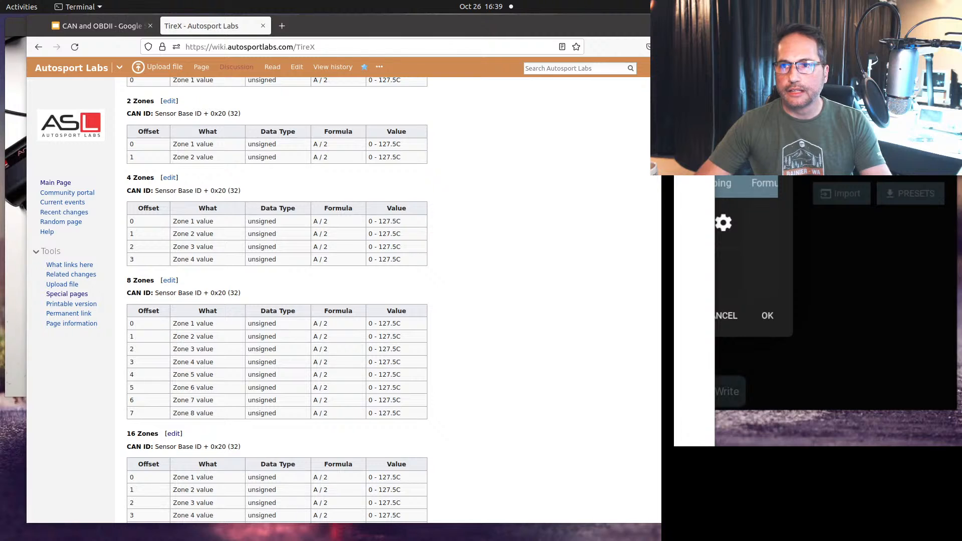
{"action": "left_click", "coordinate": [825, 269]}
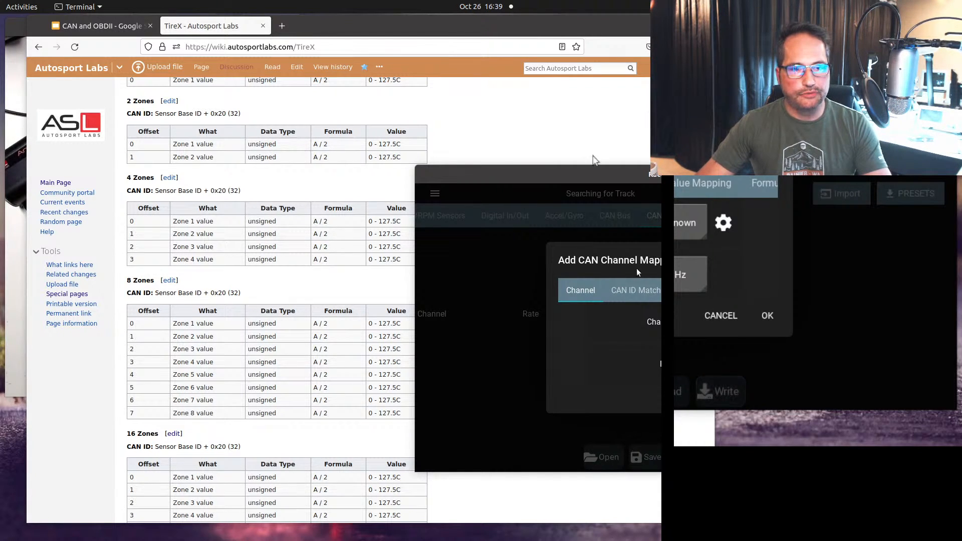
{"action": "left_click", "coordinate": [676, 223]}
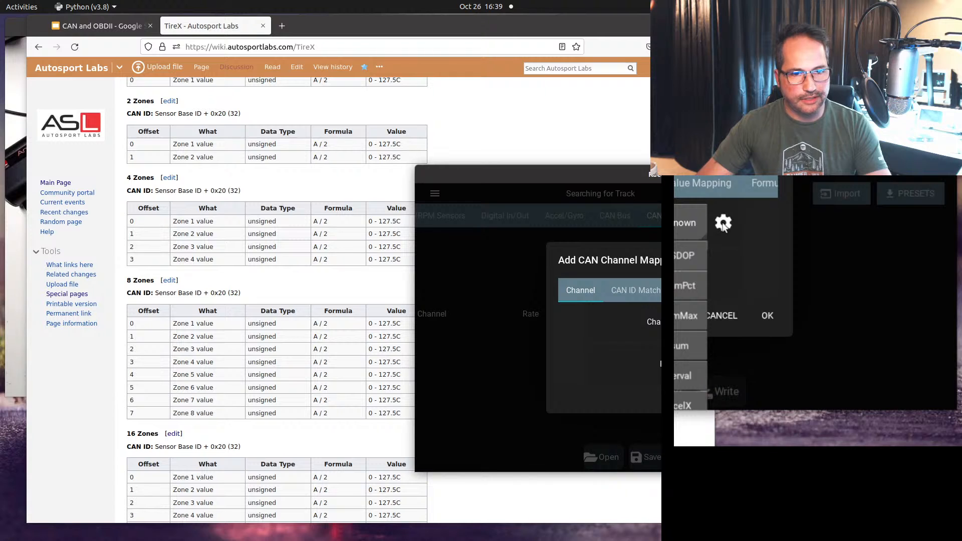
{"action": "left_click", "coordinate": [694, 237]}
{"action": "left_click", "coordinate": [723, 222]}
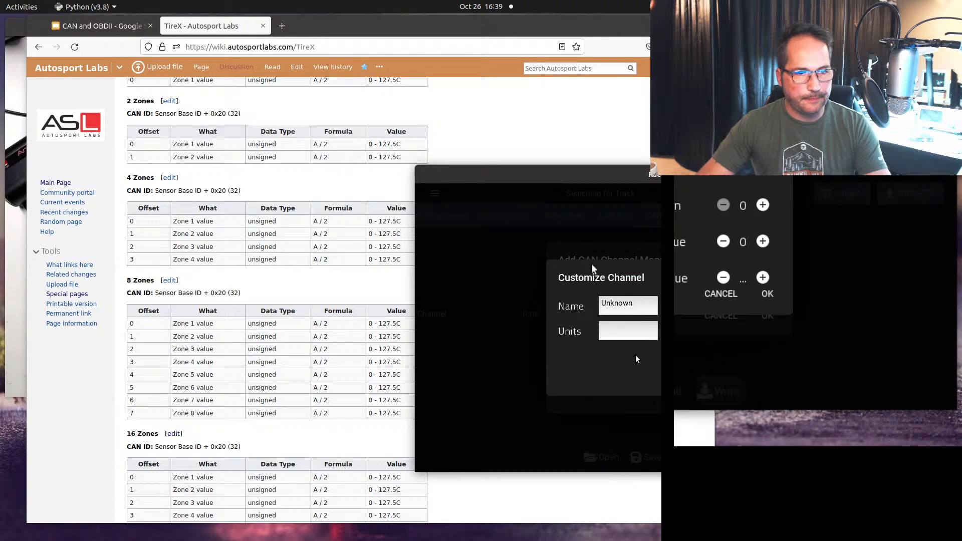
Name the custom channel TireTmpLF1.
{"action": "left_click", "coordinate": [633, 308]}
{"action": "key", "text": "ctrl+a"}
{"action": "type", "text": "Tore"}
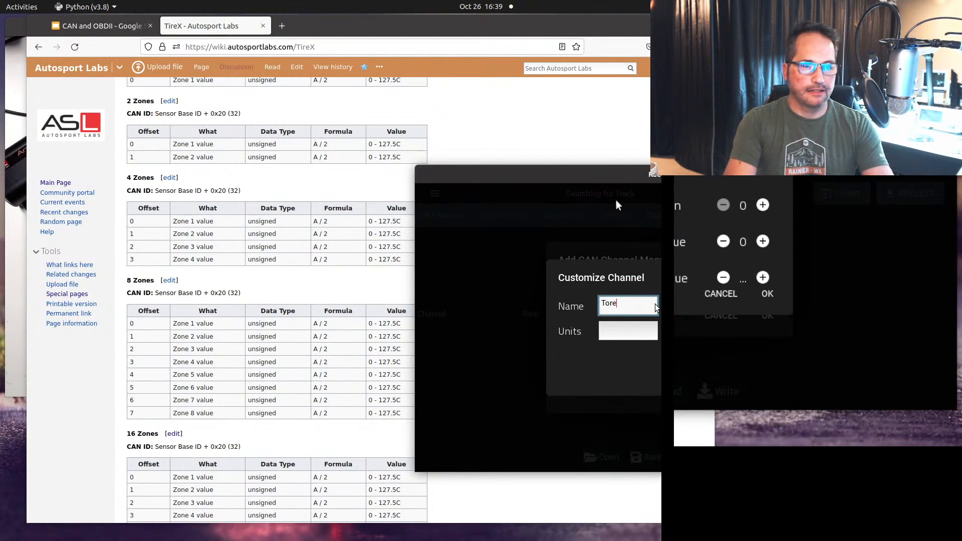
{"action": "key", "text": "BackSpace"}
{"action": "key", "text": "BackSpace"}
{"action": "key", "text": "BackSpace"}
{"action": "type", "text": "ire"}
{"action": "key", "text": "BackSpace"}
{"action": "key", "text": "BackSpace"}
{"action": "key", "text": "BackSpace"}
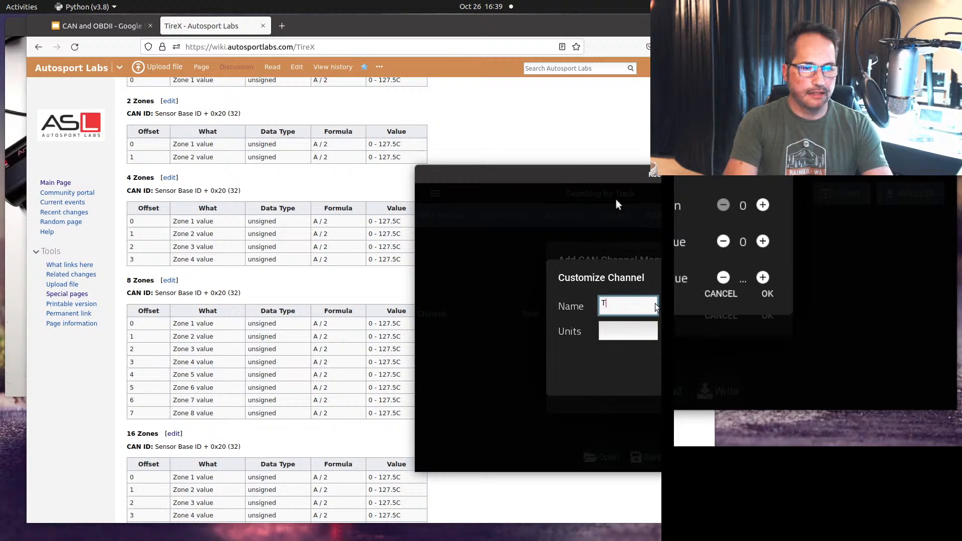
{"action": "type", "text": "ireTmpLf"}
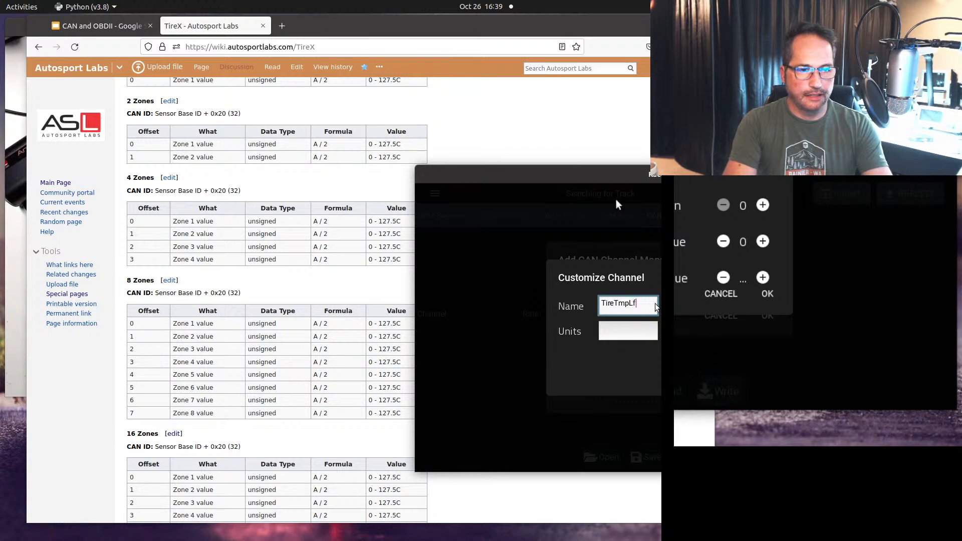
{"action": "key", "text": "Tab"}
{"action": "left_click", "coordinate": [659, 297]}
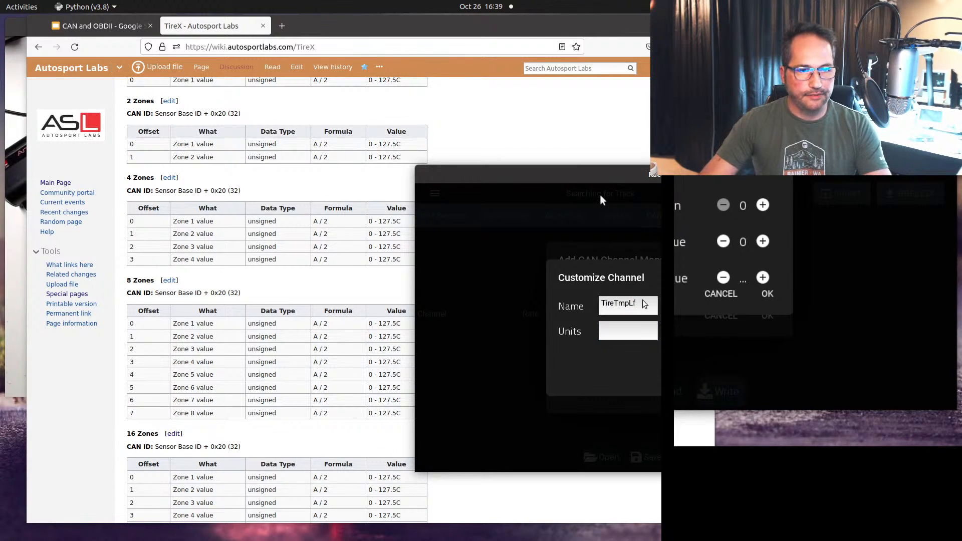
{"action": "left_click", "coordinate": [644, 303]}
{"action": "key", "text": "BackSpace"}
{"action": "type", "text": "F"}
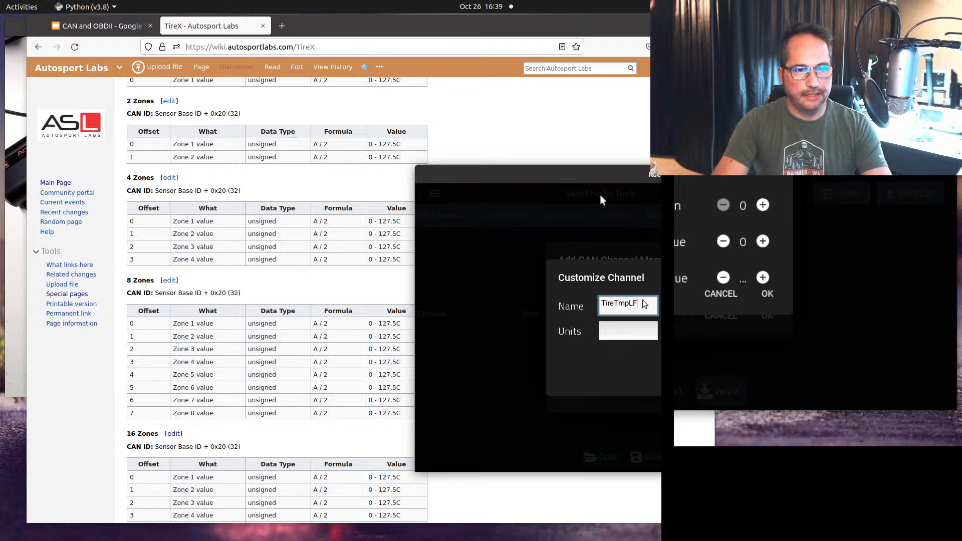
{"action": "type", "text": "1"}
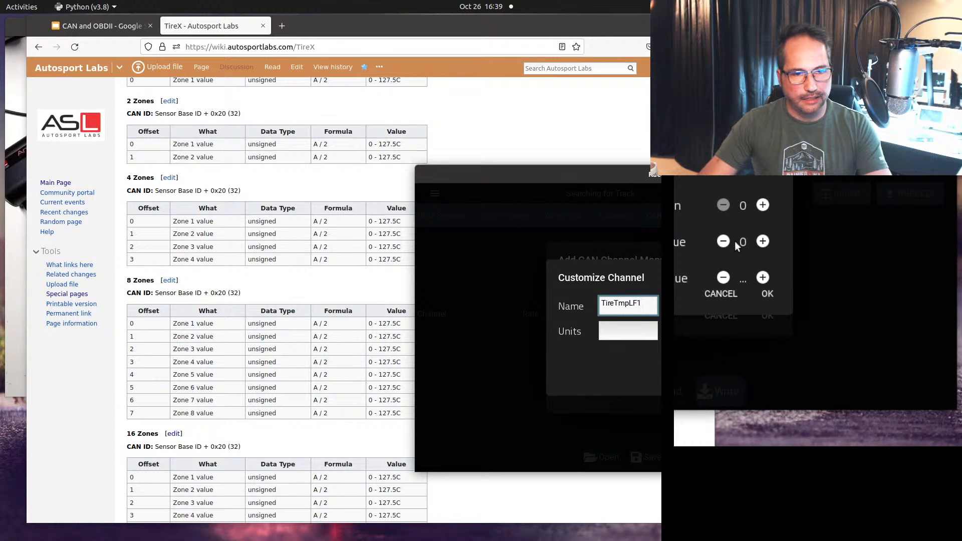
Set the channel's maximum value to 100 and accept the channel customization.
{"action": "left_click", "coordinate": [742, 279]}
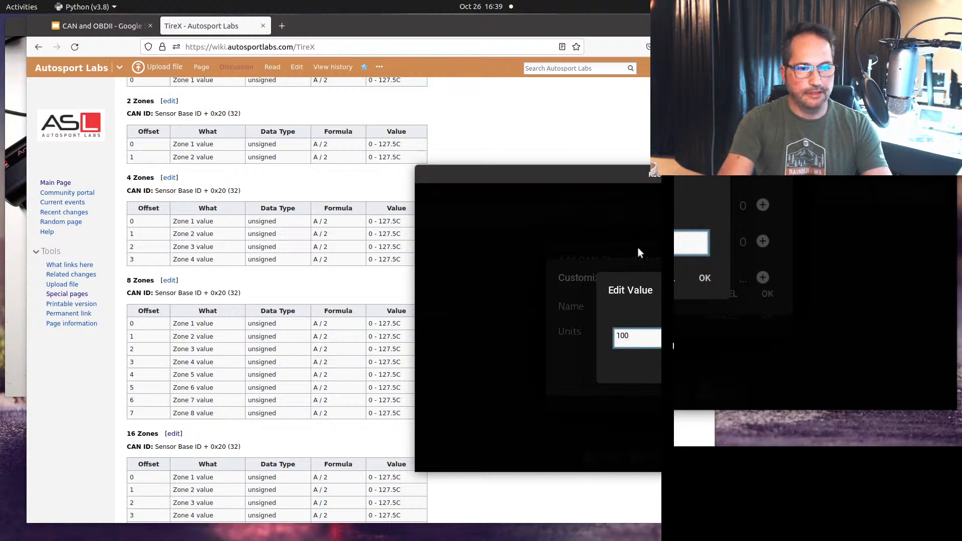
{"action": "key", "text": "BackSpace"}
{"action": "key", "text": "BackSpace"}
{"action": "key", "text": "BackSpace"}
{"action": "type", "text": "100"}
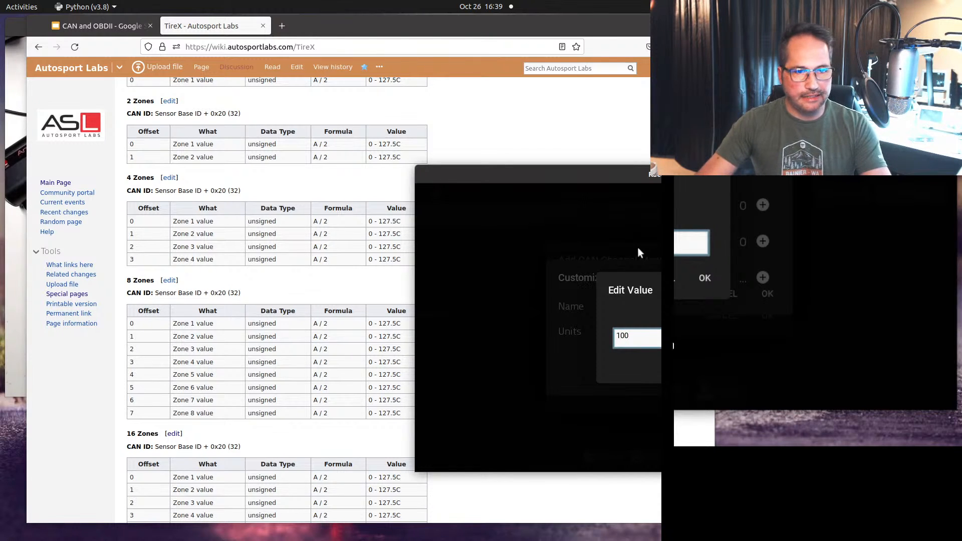
{"action": "left_click", "coordinate": [704, 278]}
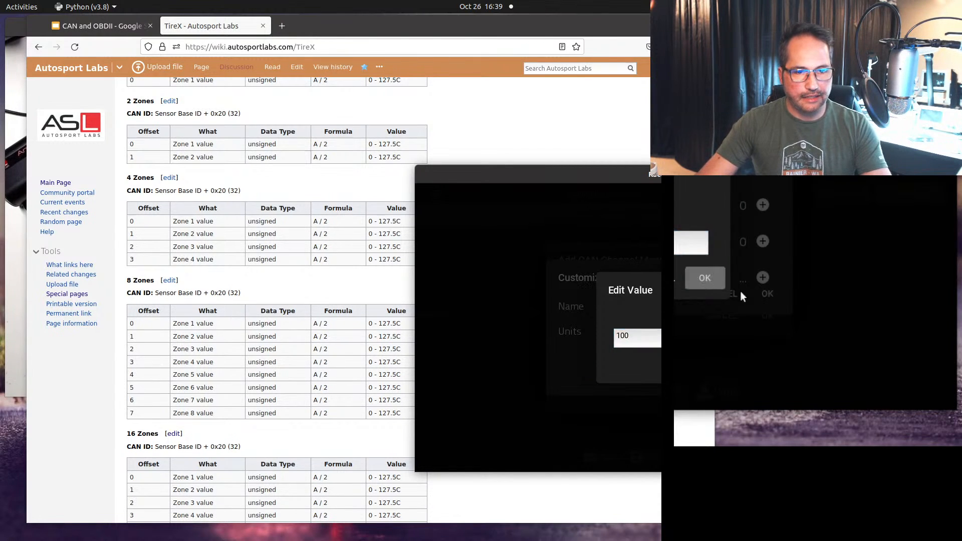
{"action": "left_click", "coordinate": [767, 294]}
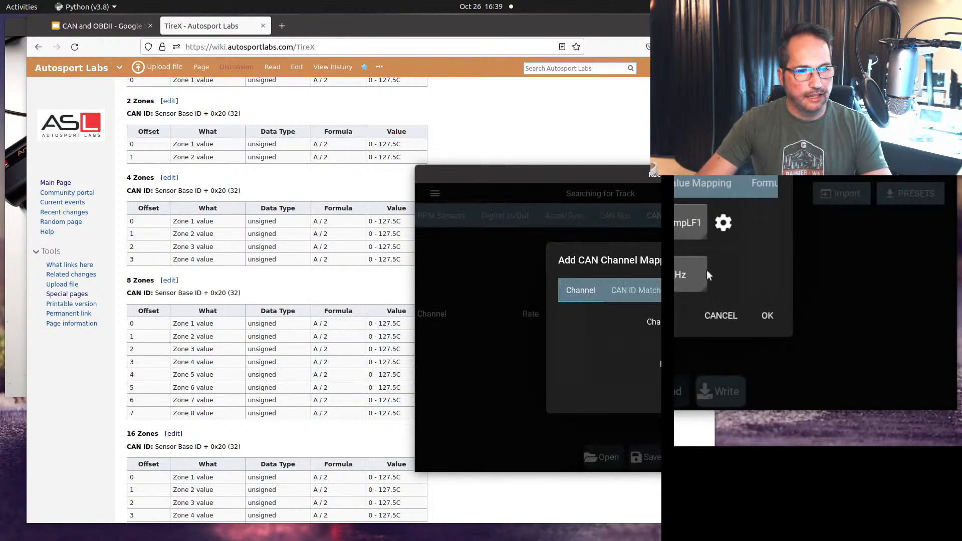
Set the mapping's CAN ID match to 41248 on CAN bus 2.
{"action": "left_click", "coordinate": [651, 295]}
{"action": "left_click", "coordinate": [626, 332]}
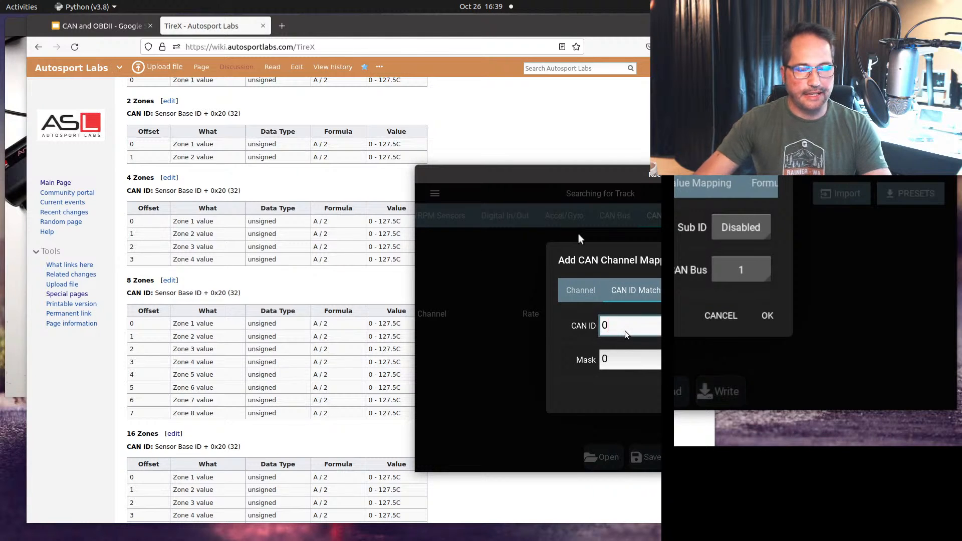
{"action": "key", "text": "BackSpace"}
{"action": "type", "text": "4"}
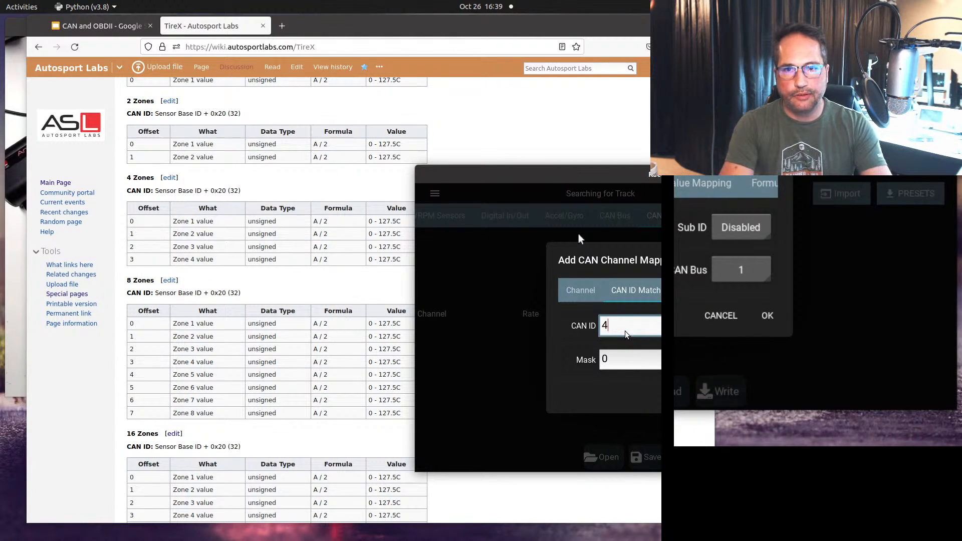
{"action": "type", "text": "1248"}
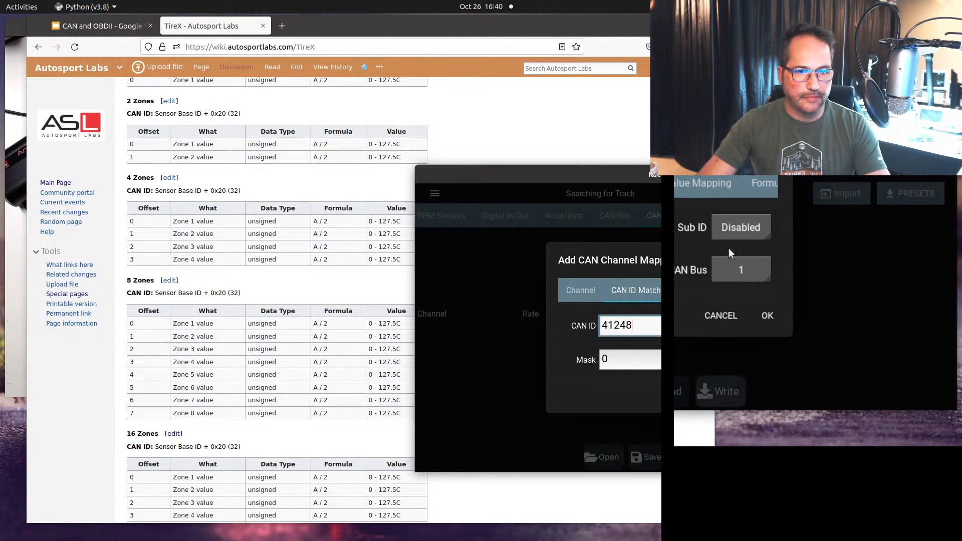
{"action": "left_click", "coordinate": [741, 264]}
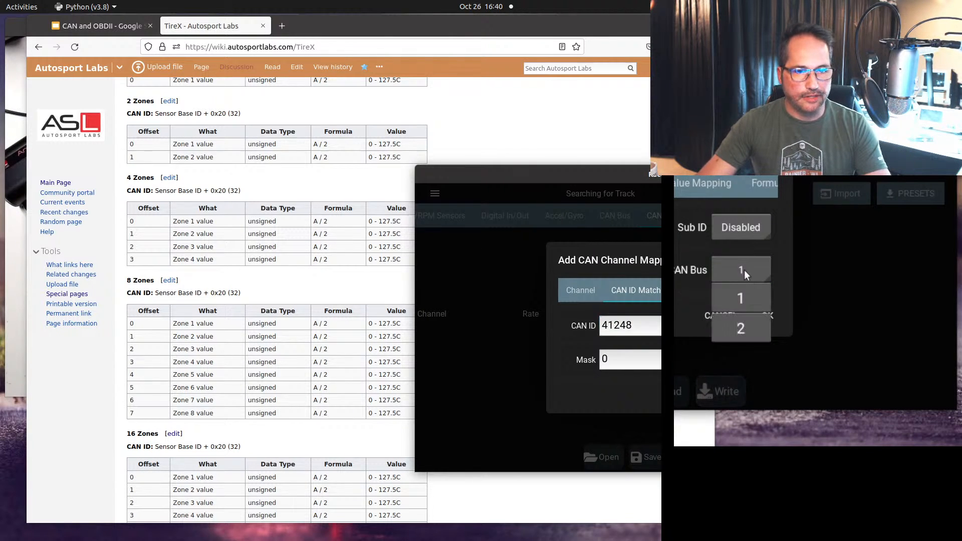
{"action": "left_click", "coordinate": [740, 326]}
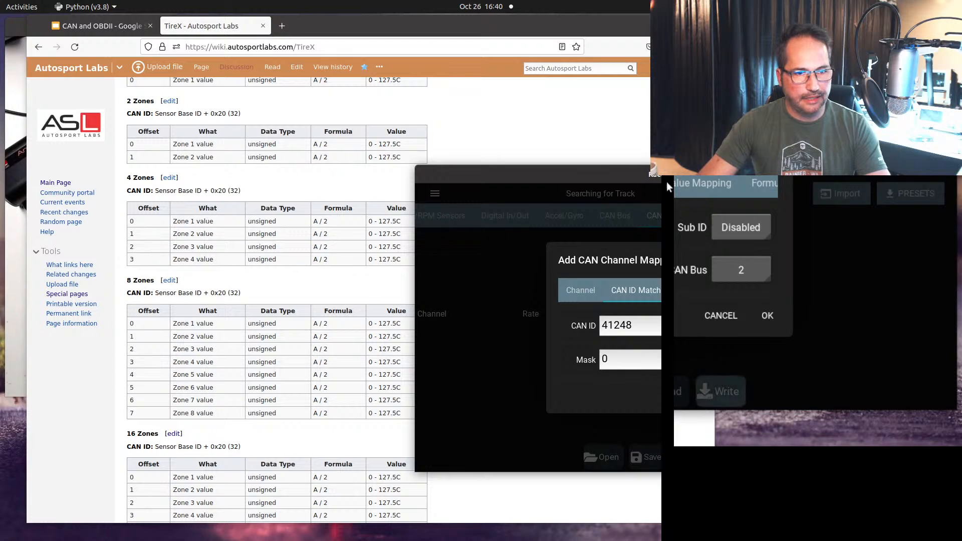
Review the mapping's raw value offset choices alongside the message-packing slide, leaving the offset at 0.
{"action": "left_click", "coordinate": [685, 182]}
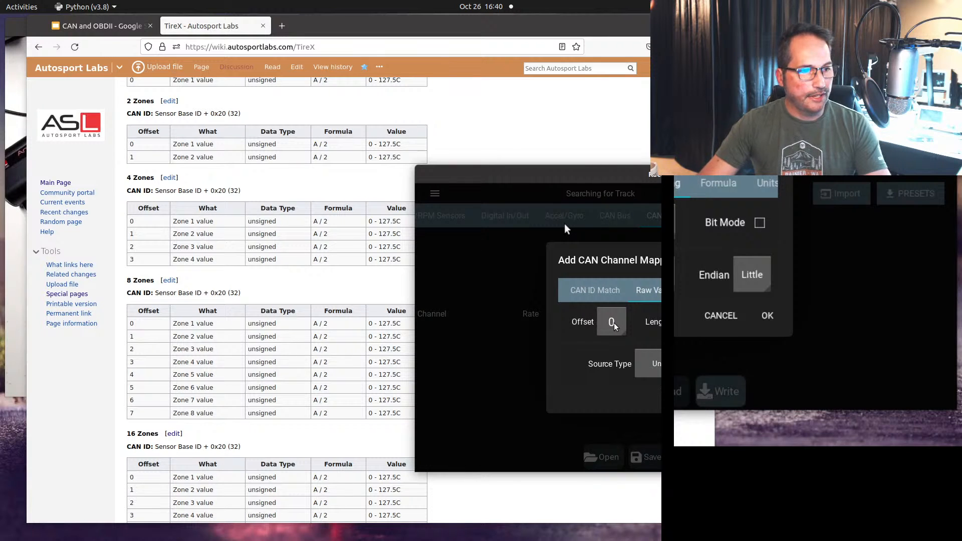
{"action": "left_click_drag", "start_coordinate": [585, 183], "coordinate": [608, 196]}
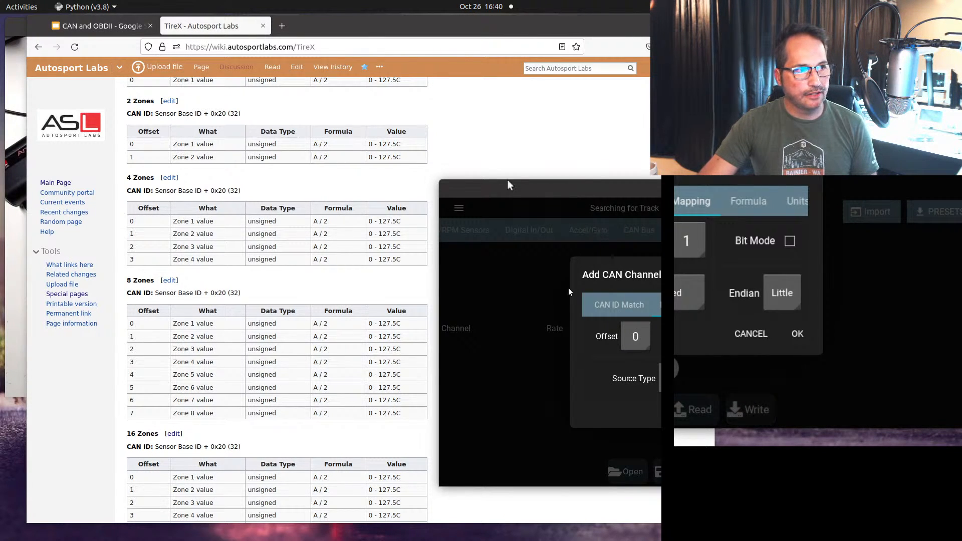
{"action": "left_click", "coordinate": [101, 25]}
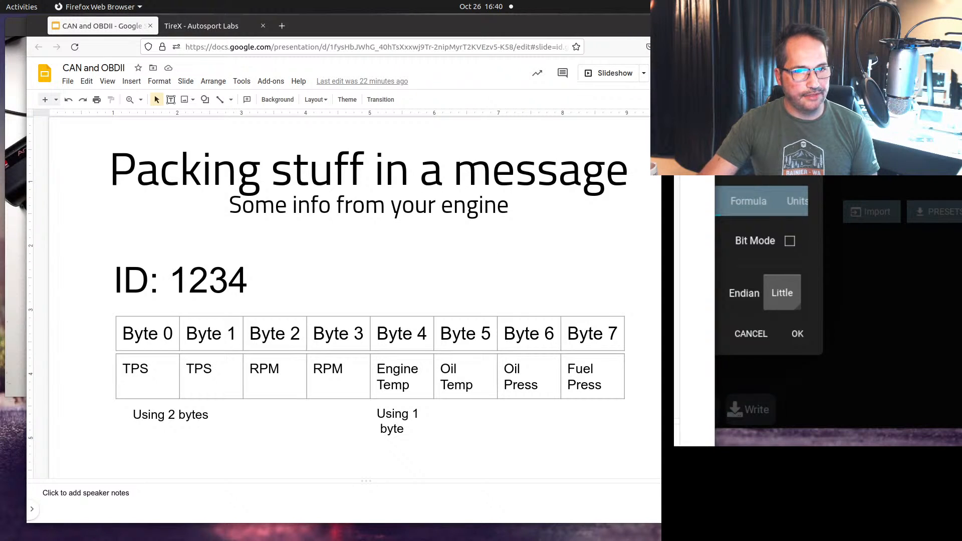
{"action": "key", "text": "alt+Tab"}
{"action": "left_click", "coordinate": [635, 338]}
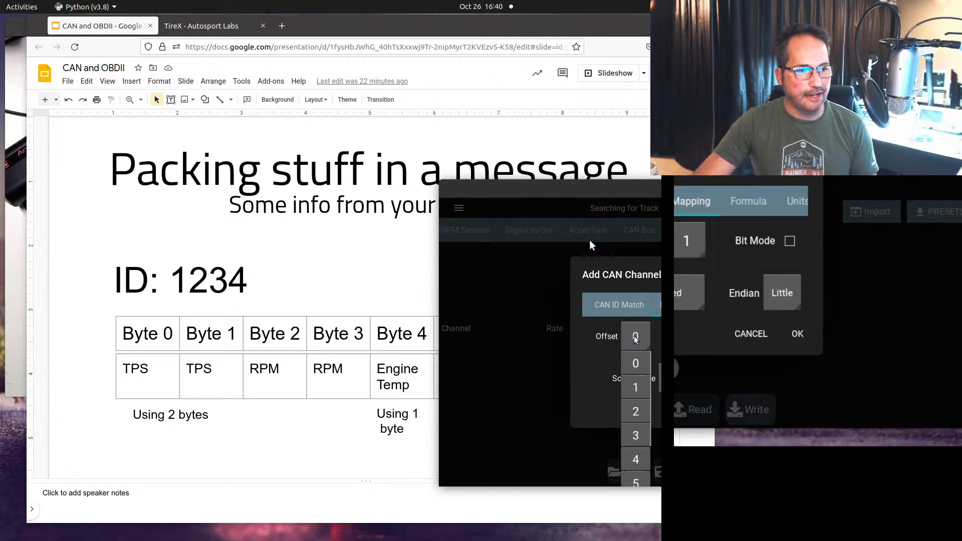
{"action": "left_click", "coordinate": [635, 337]}
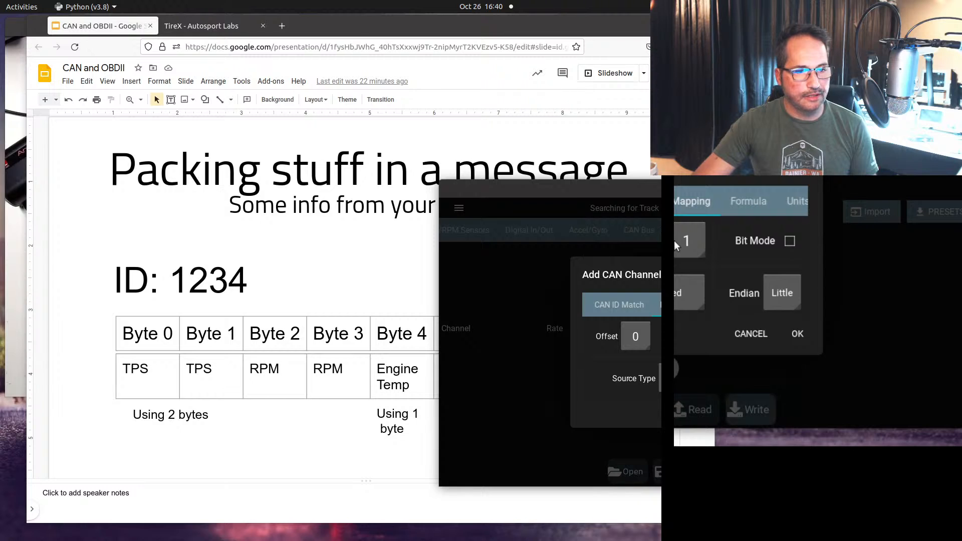
Consult the TireX wiki's zone formula and set the mapping formula's raw multiplier to 0.5.
{"action": "left_click", "coordinate": [213, 28]}
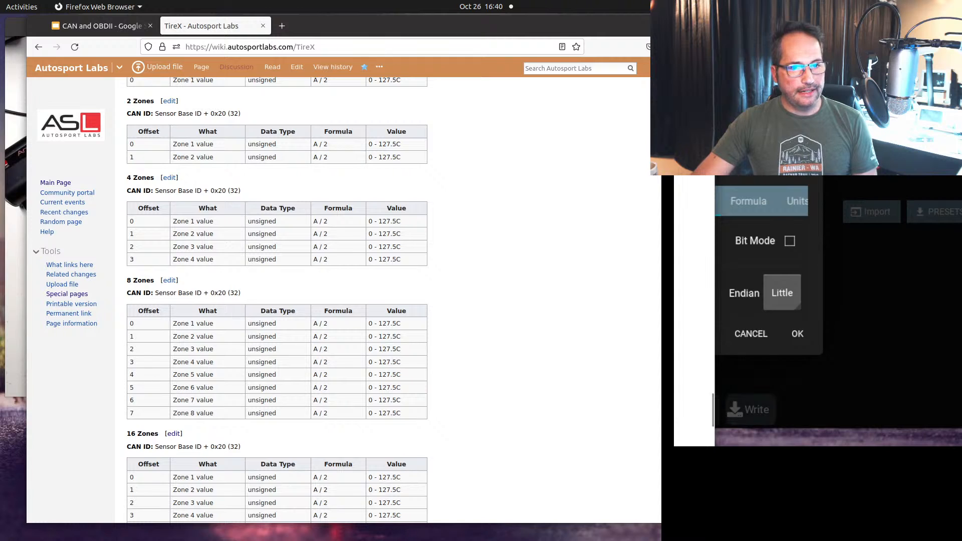
{"action": "left_click", "coordinate": [706, 256]}
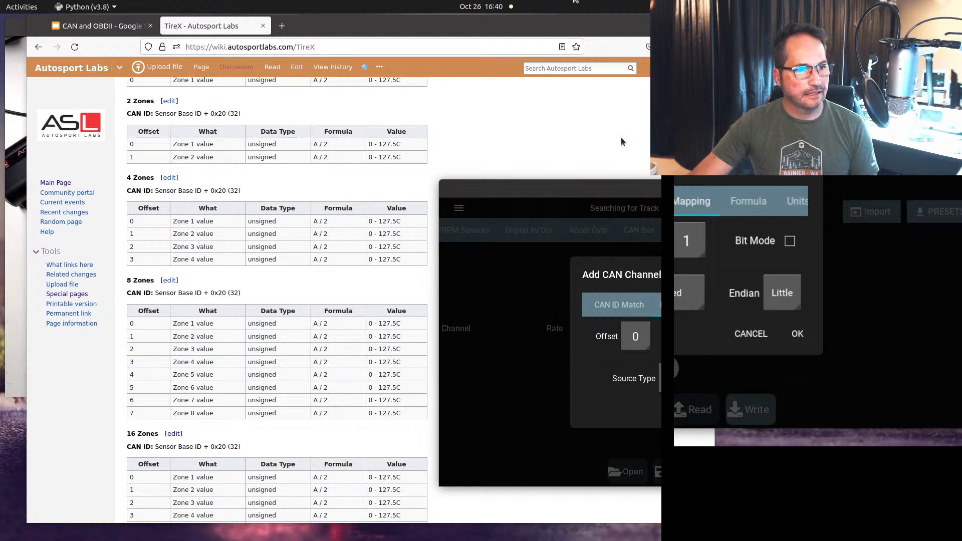
{"action": "left_click", "coordinate": [734, 204]}
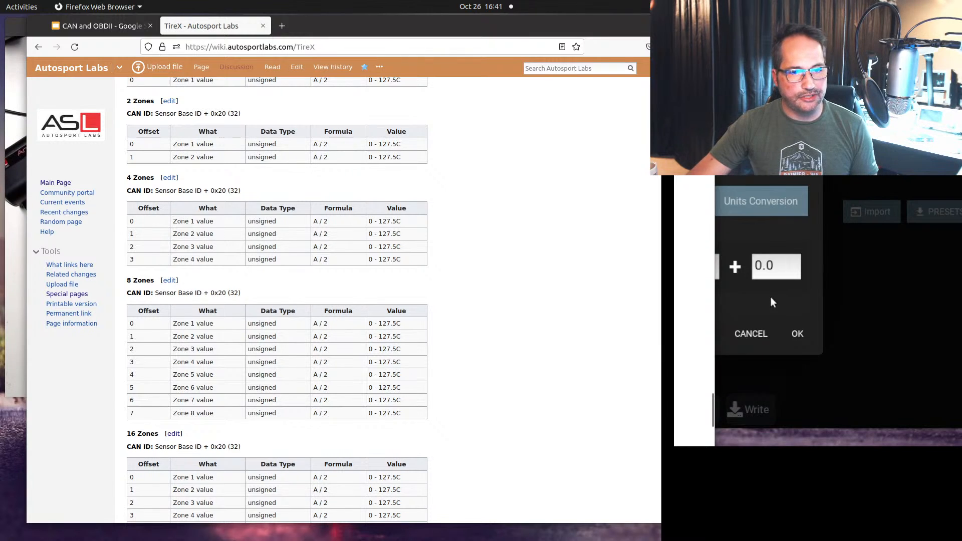
{"action": "left_click", "coordinate": [674, 279]}
{"action": "left_click", "coordinate": [657, 360]}
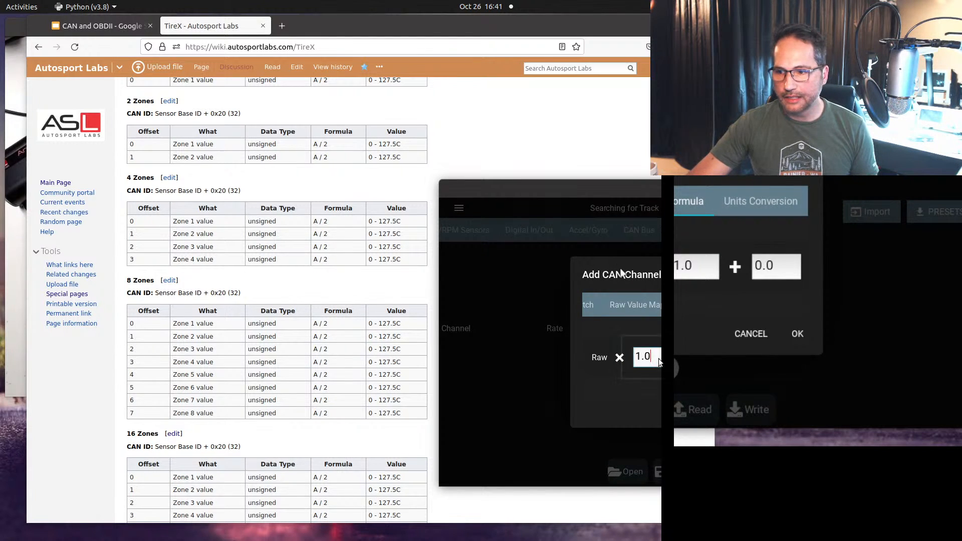
{"action": "key", "text": "BackSpace"}
{"action": "key", "text": "BackSpace"}
{"action": "key", "text": "BackSpace"}
{"action": "type", "text": "0.5"}
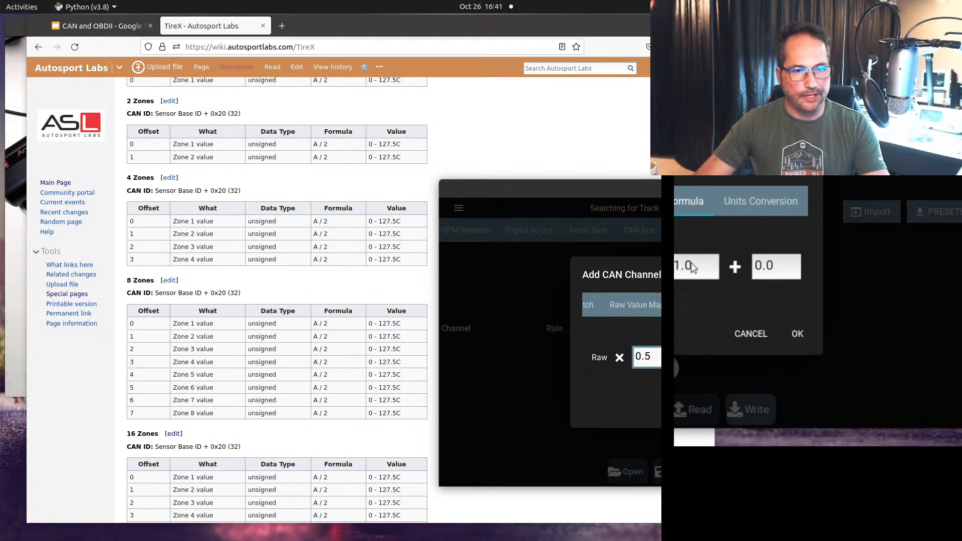
{"action": "left_click", "coordinate": [711, 274]}
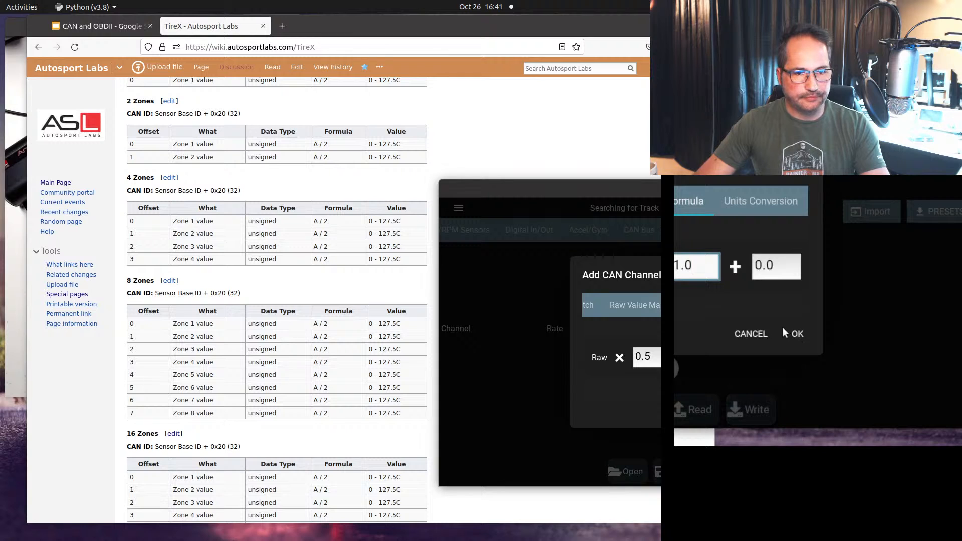
Set the TireTmpLF1 channel's sample rate to 10 Hz and accept the CAN channel mapping.
{"action": "left_click", "coordinate": [652, 311]}
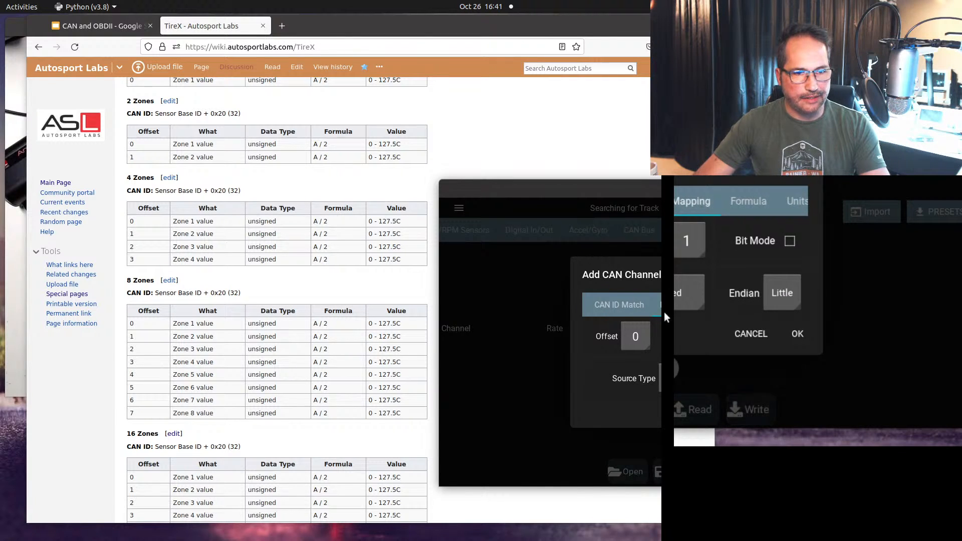
{"action": "left_click", "coordinate": [614, 309]}
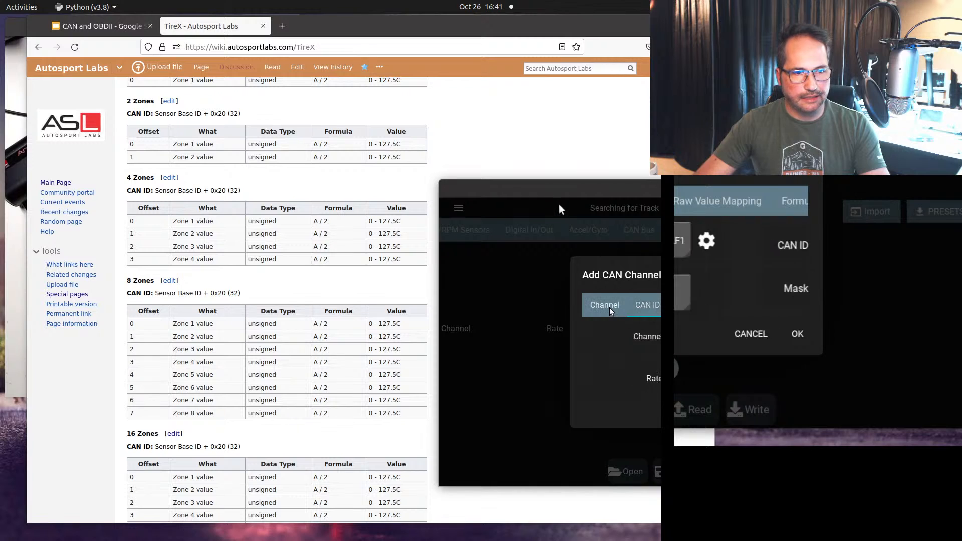
{"action": "left_click", "coordinate": [609, 307]}
{"action": "left_click", "coordinate": [709, 296]}
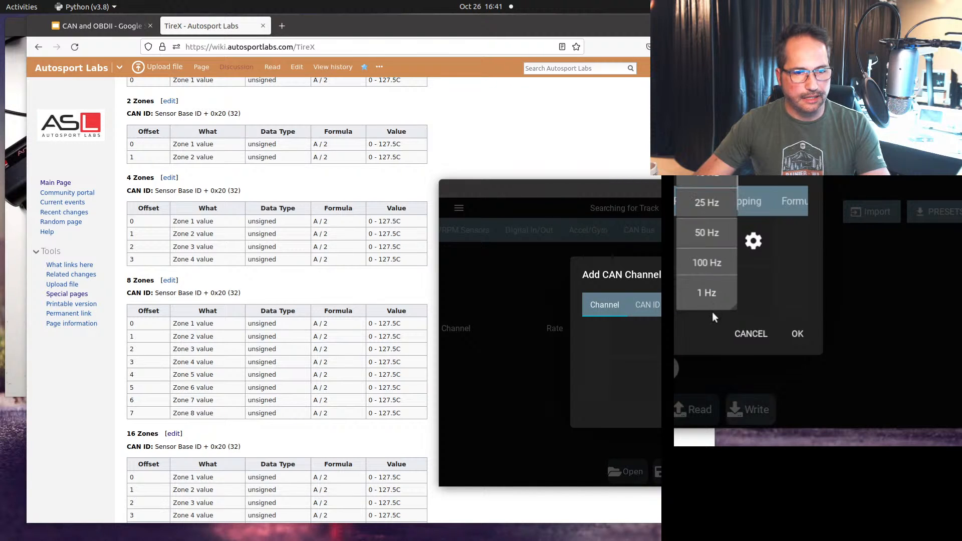
{"action": "left_click", "coordinate": [708, 201]}
{"action": "left_click", "coordinate": [800, 332]}
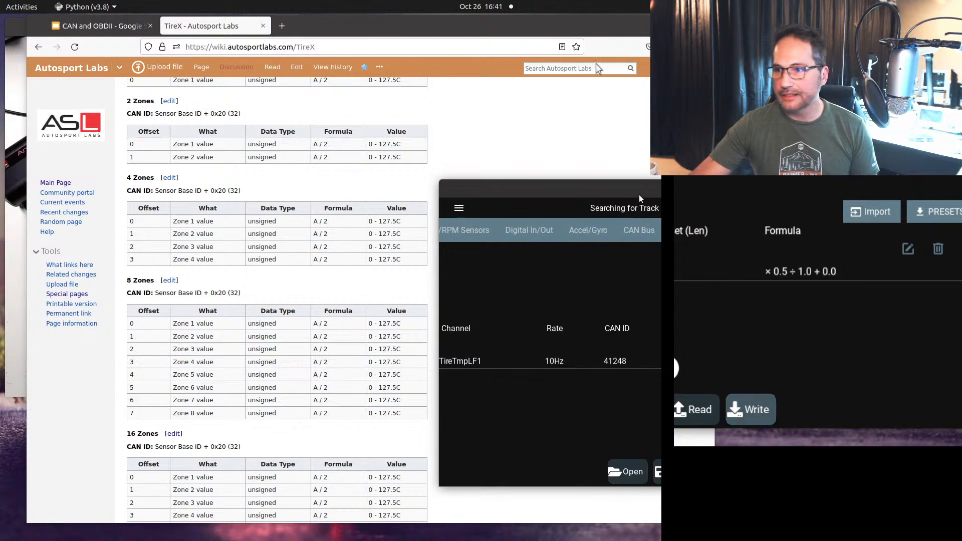
Reposition the RaceCapture window over the wiki page so the full CAN channel list fits in view.
{"action": "key", "text": "alt+Tab"}
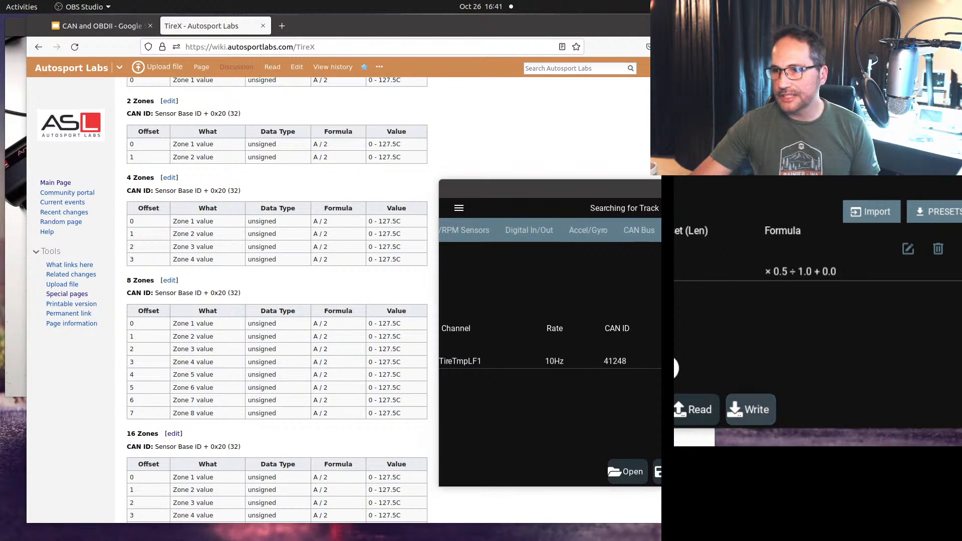
{"action": "left_click_drag", "start_coordinate": [839, 187], "coordinate": [523, 176]}
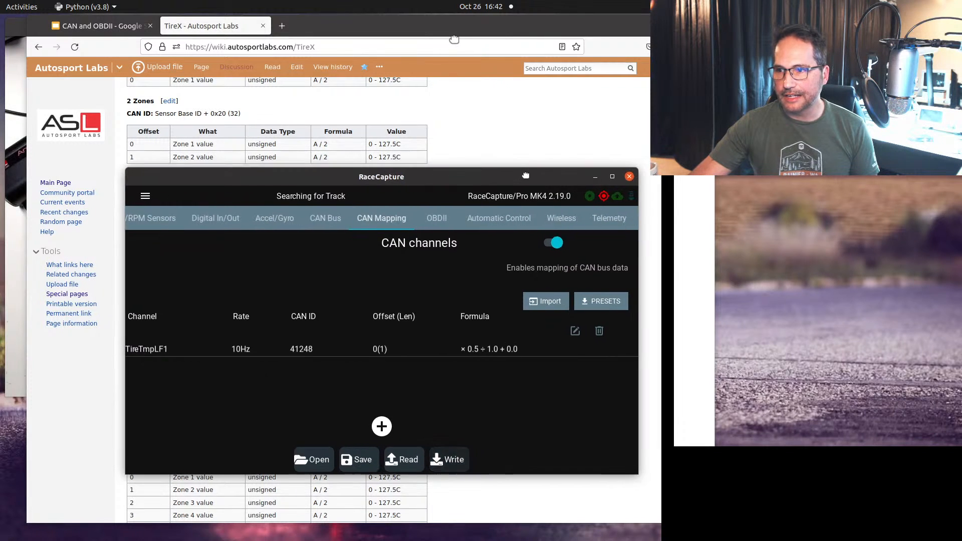
{"action": "left_click_drag", "start_coordinate": [421, 172], "coordinate": [445, 173]}
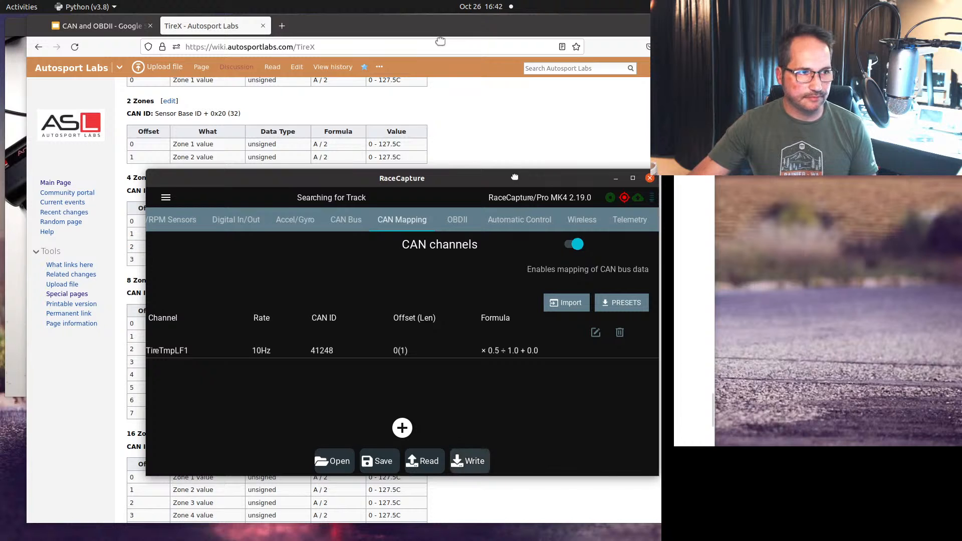
{"action": "left_click_drag", "start_coordinate": [513, 176], "coordinate": [508, 182]}
{"action": "left_click_drag", "start_coordinate": [338, 33], "coordinate": [329, 34]}
{"action": "key", "text": "alt+Tab"}
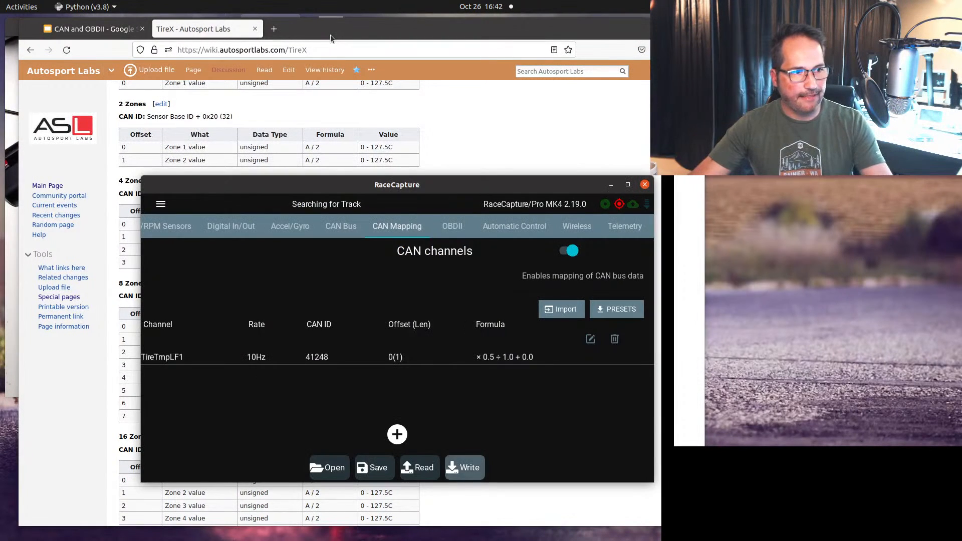
{"action": "left_click_drag", "start_coordinate": [353, 191], "coordinate": [348, 184]}
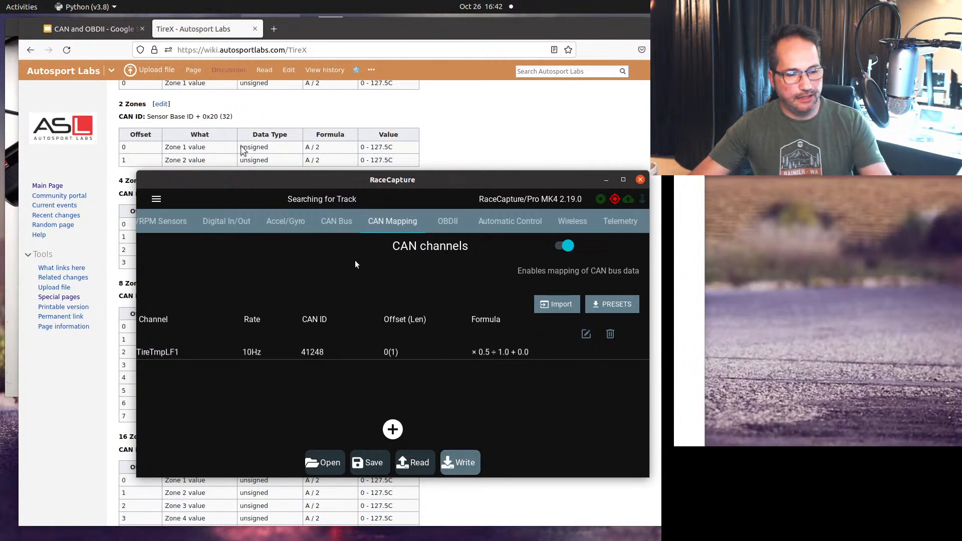
Open the dashboard and switch to the view with the car's tires and the accelerometer plot.
{"action": "key", "text": "Escape"}
{"action": "left_click", "coordinate": [512, 278]}
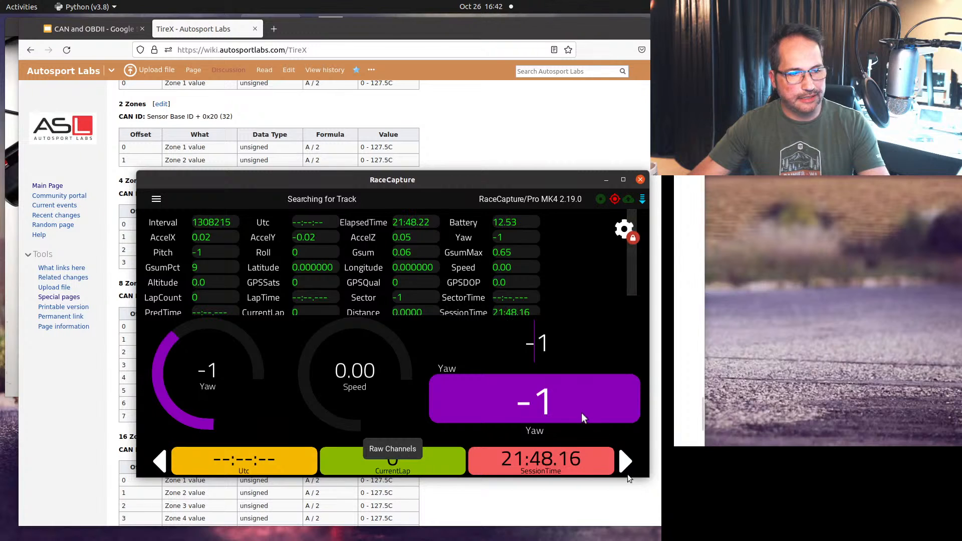
{"action": "left_click", "coordinate": [627, 474]}
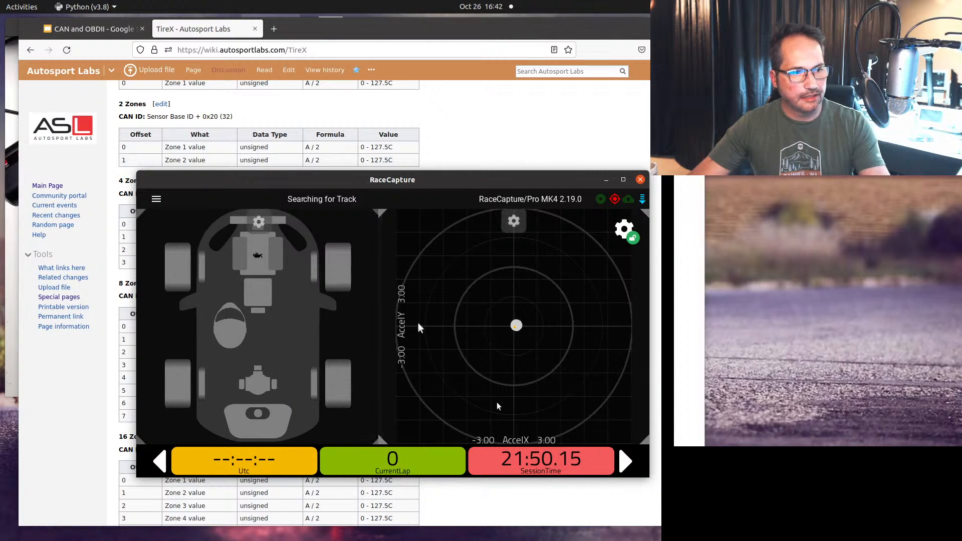
Write the CAN mapping configuration to the RaceCapture/Pro MK4 and return to the dashboard's tire view.
{"action": "key", "text": "Escape"}
{"action": "left_click", "coordinate": [536, 420]}
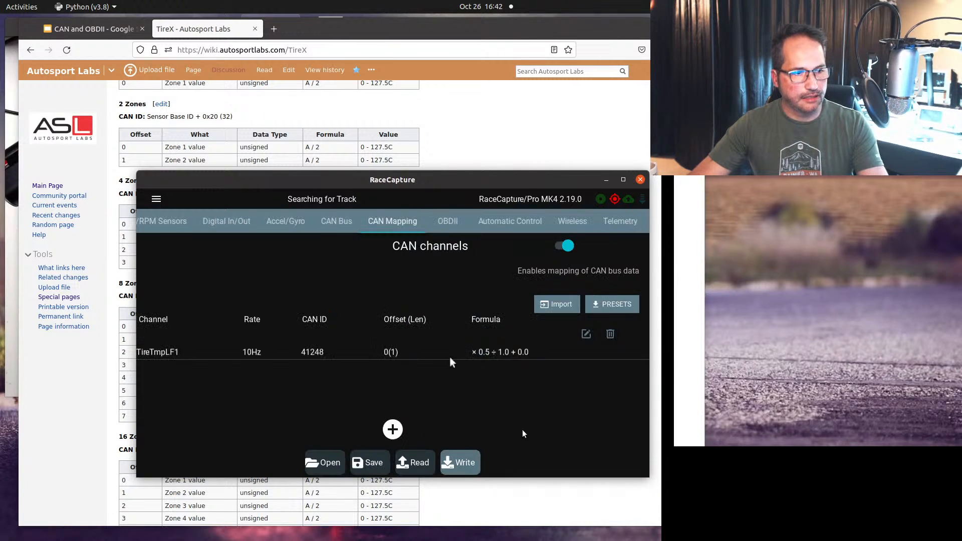
{"action": "left_click", "coordinate": [461, 461]}
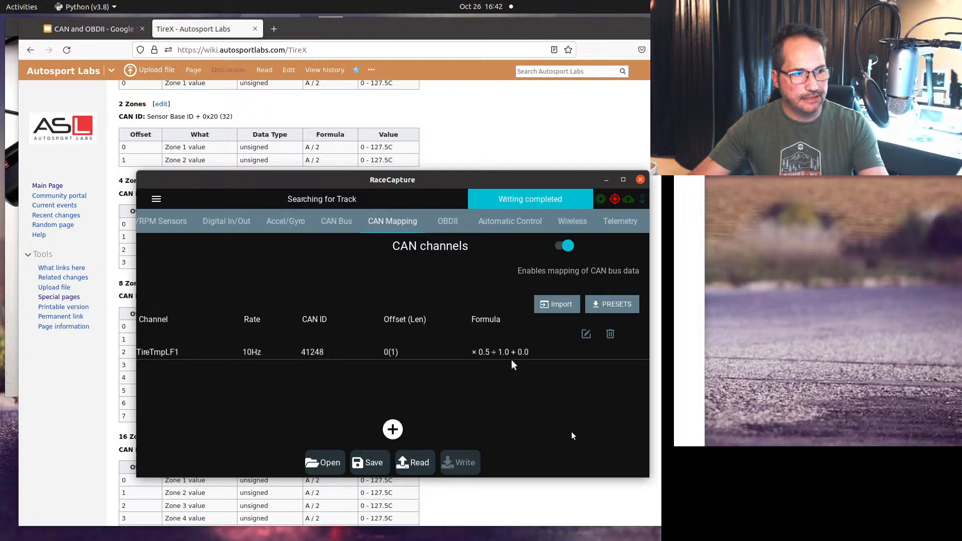
{"action": "key", "text": "Escape"}
{"action": "left_click", "coordinate": [563, 295]}
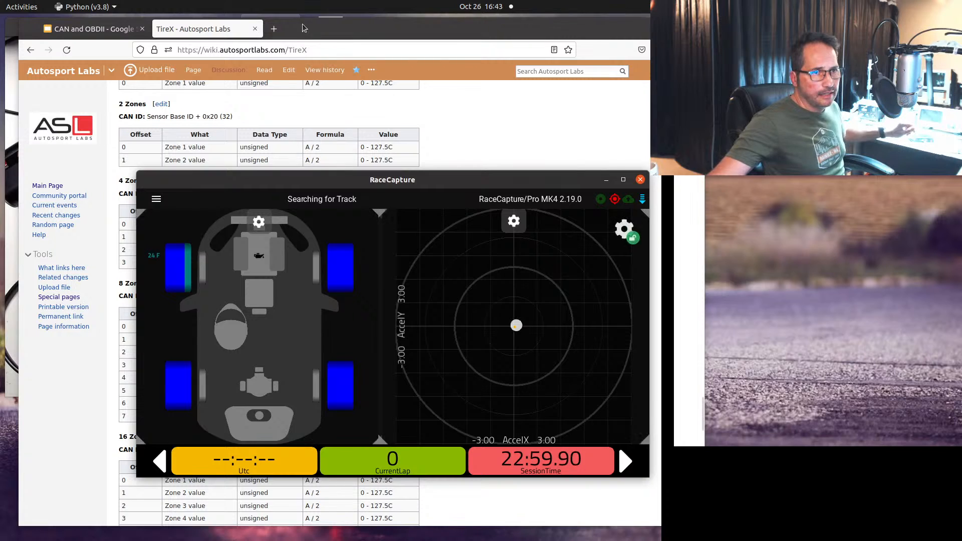
Rearrange the browser, V4L2 camera capture and RaceCapture windows to view the sensor hardware and the left-front tire temperature.
{"action": "left_click_drag", "start_coordinate": [302, 28], "coordinate": [430, 43]}
{"action": "left_click", "coordinate": [82, 75]}
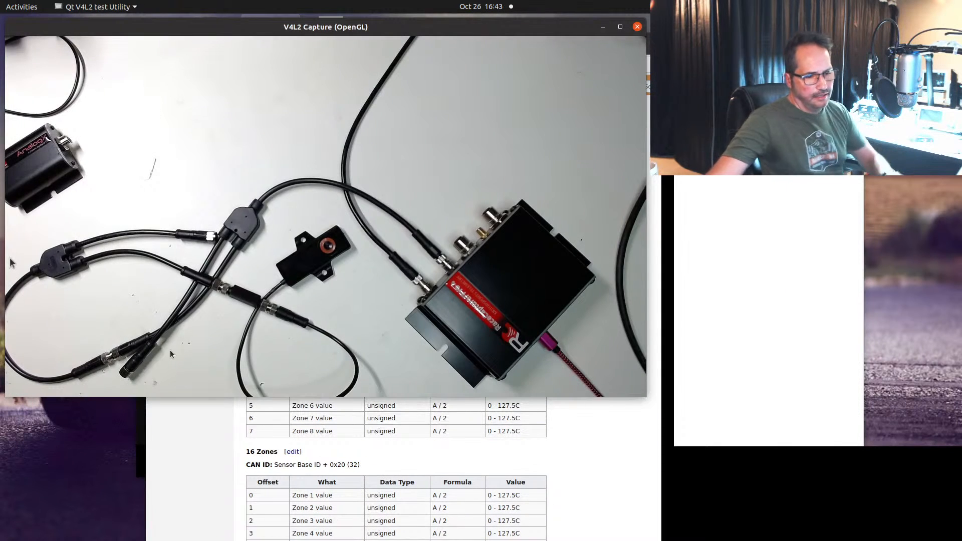
{"action": "key", "text": "alt+Tab"}
{"action": "key", "text": "alt+Tab"}
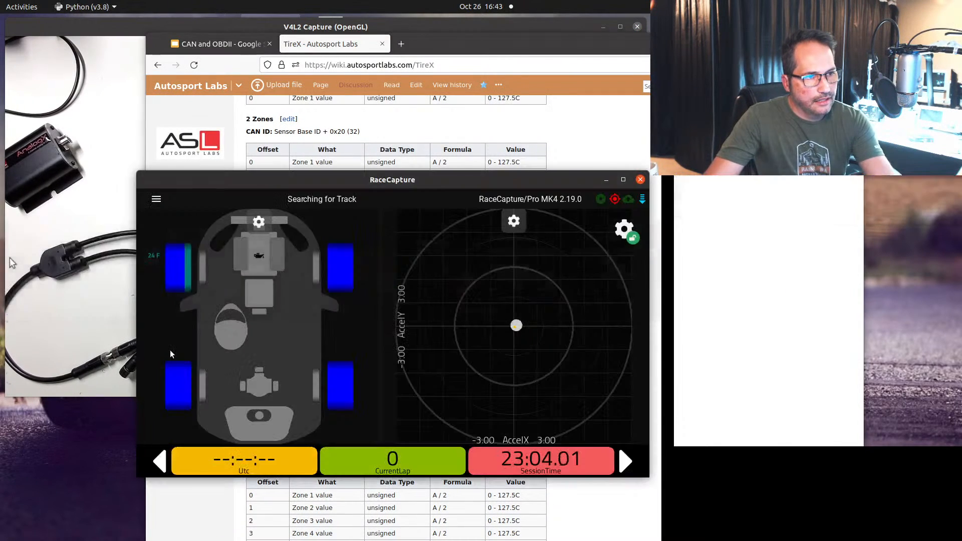
{"action": "left_click", "coordinate": [113, 140]}
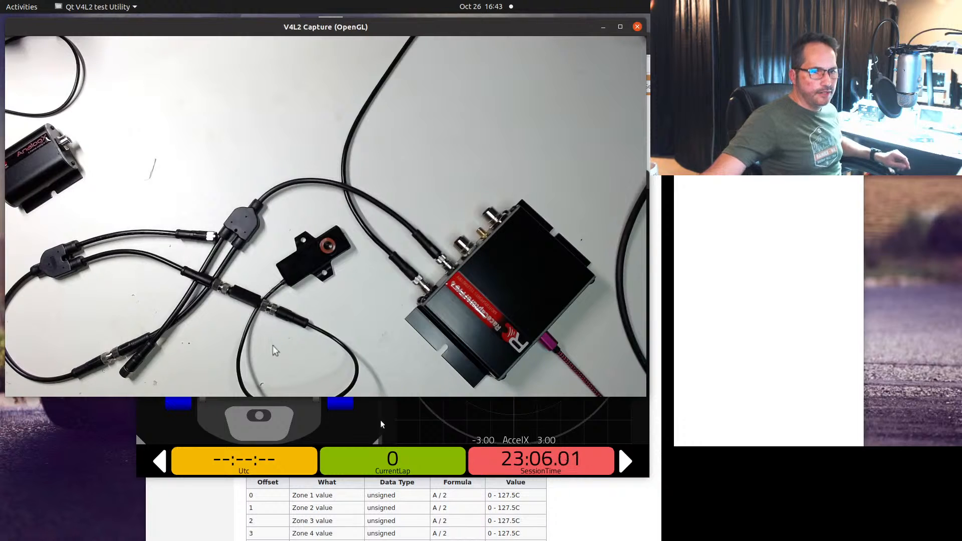
{"action": "key", "text": "alt+Tab"}
{"action": "left_click_drag", "start_coordinate": [319, 182], "coordinate": [385, 238]}
{"action": "left_click", "coordinate": [212, 32]}
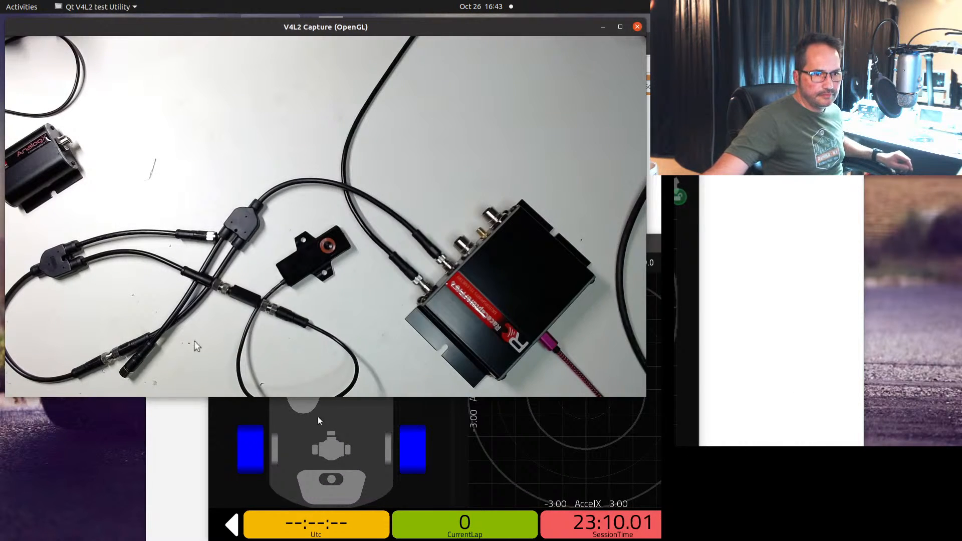
{"action": "key", "text": "alt+Tab"}
{"action": "left_click_drag", "start_coordinate": [335, 249], "coordinate": [306, 336]}
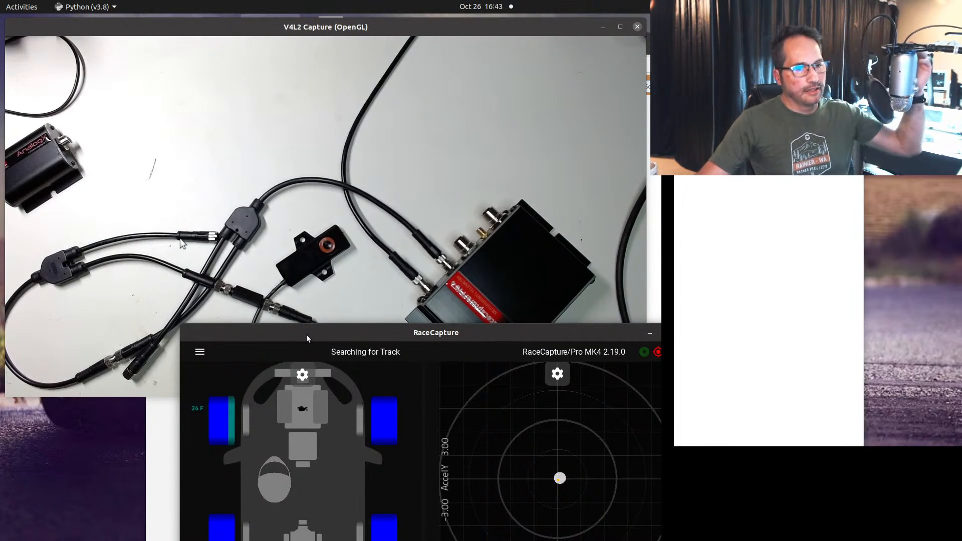
{"action": "left_click_drag", "start_coordinate": [306, 338], "coordinate": [254, 161]}
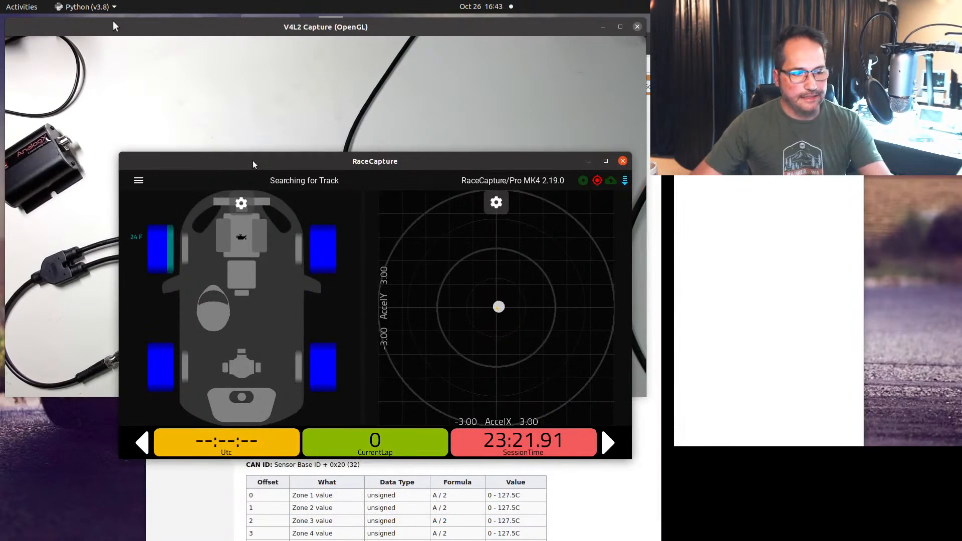
Import the TireX Advanced Thermal Sensor - 4 zones system CAN preset, overwriting the existing CAN channels.
{"action": "key", "text": "Escape"}
{"action": "left_click", "coordinate": [486, 363]}
{"action": "left_click", "coordinate": [552, 361]}
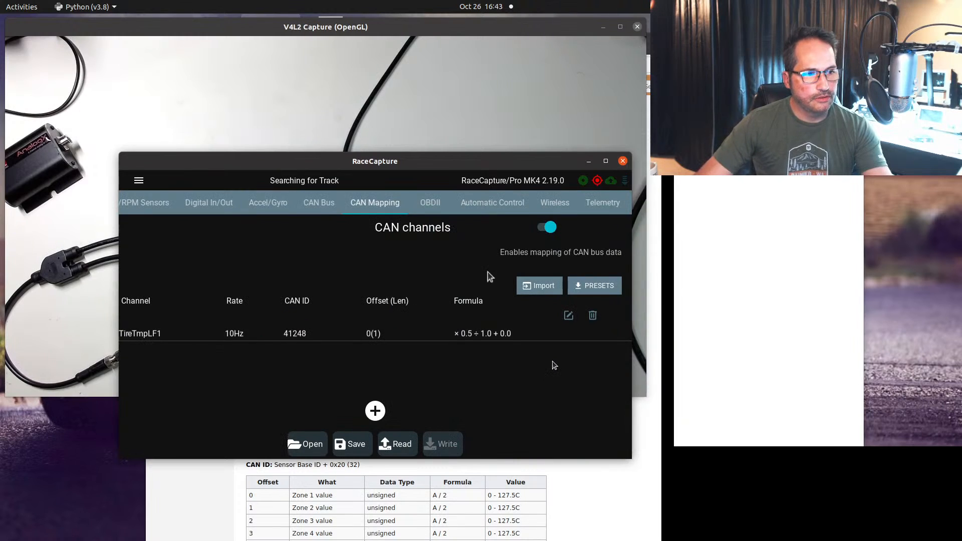
{"action": "left_click", "coordinate": [587, 288]}
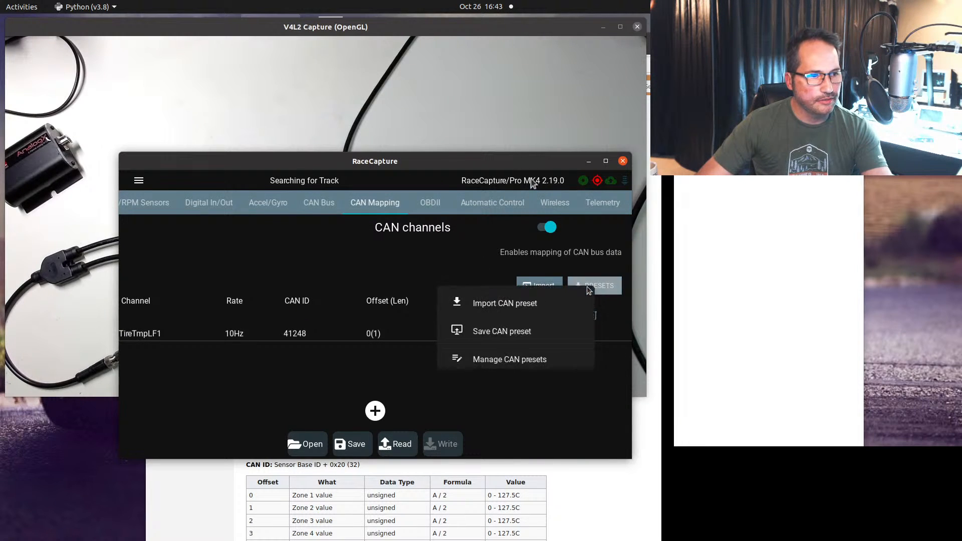
{"action": "left_click", "coordinate": [482, 305]}
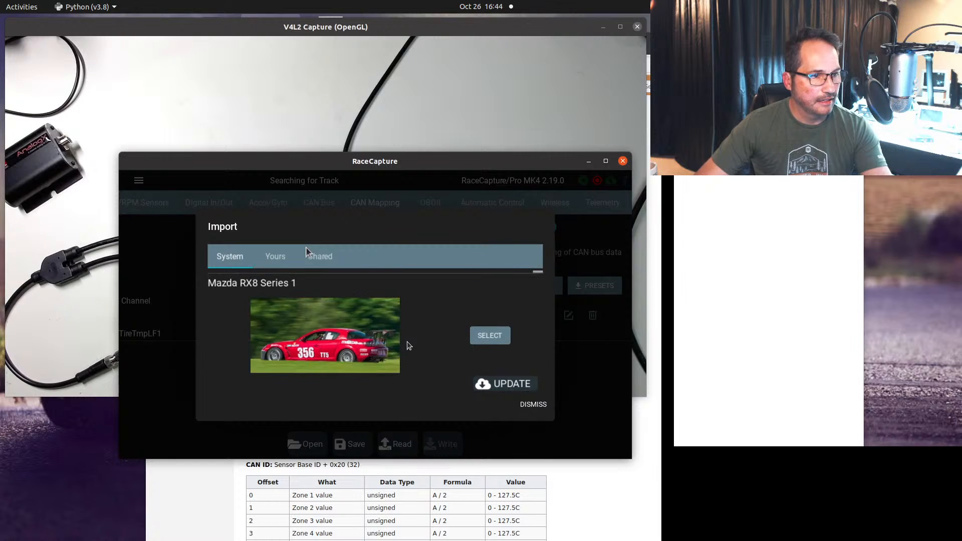
{"action": "scroll", "coordinate": [407, 341], "scroll_direction": "down", "scroll_amount": 3}
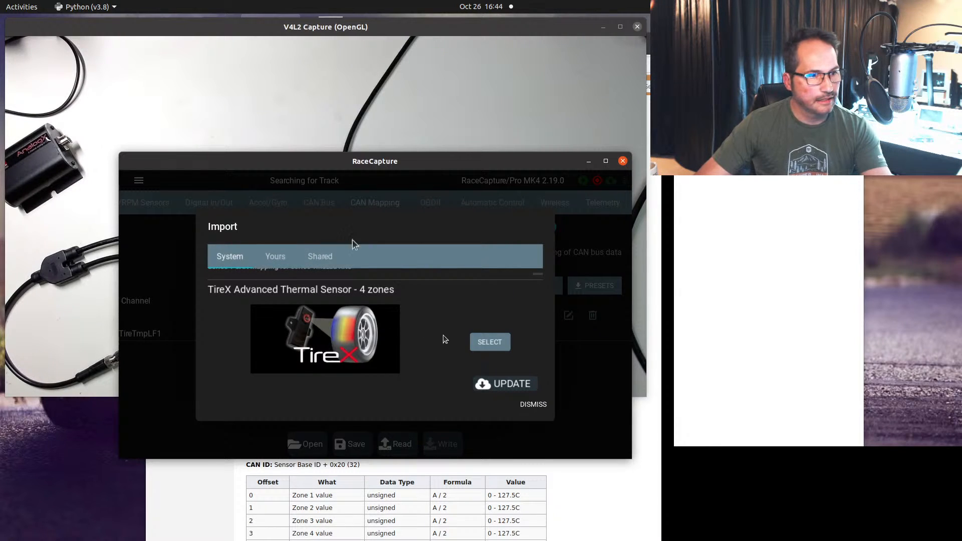
{"action": "left_click", "coordinate": [489, 342]}
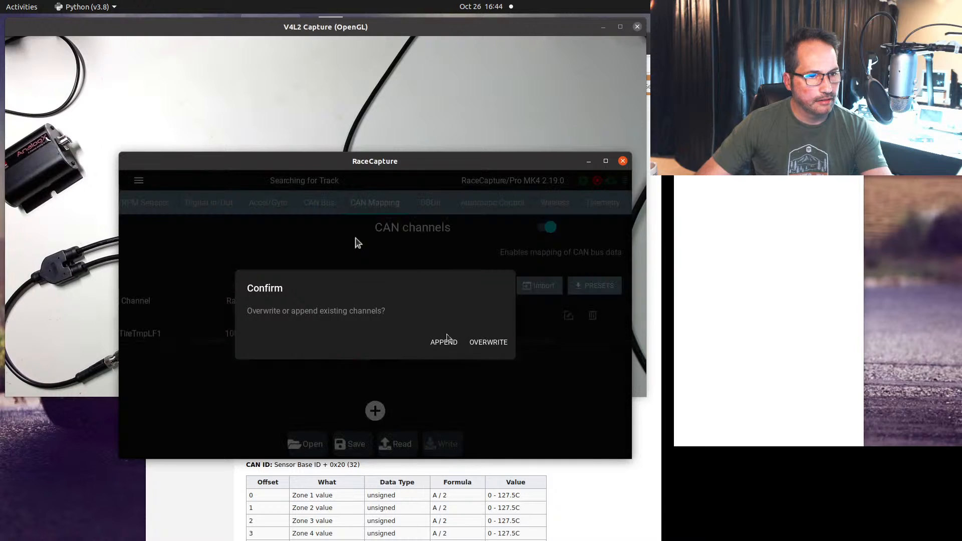
{"action": "left_click", "coordinate": [500, 347]}
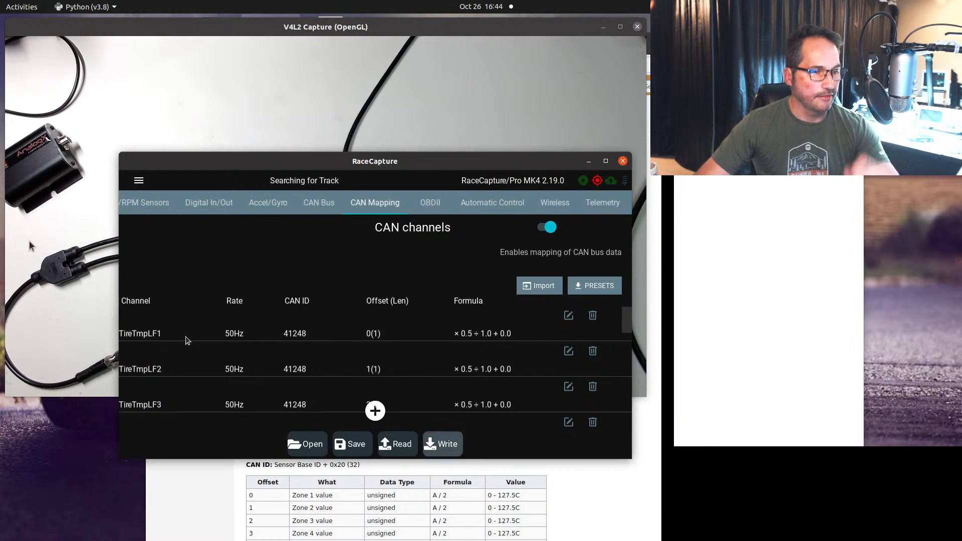
Write the imported CAN mapping to the device and view the tire temperatures on the dashboard alongside the sensor camera view.
{"action": "left_click", "coordinate": [431, 445]}
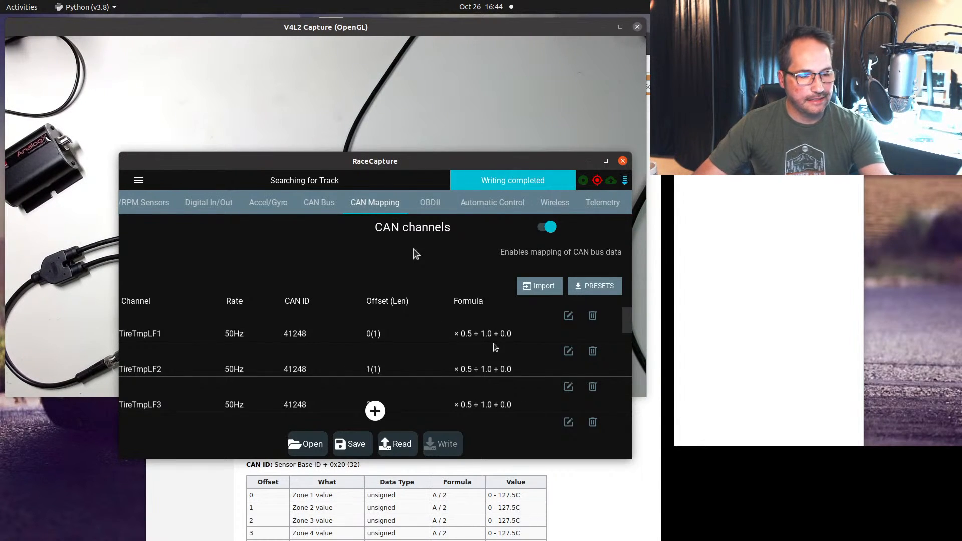
{"action": "key", "text": "Escape"}
{"action": "left_click", "coordinate": [596, 275]}
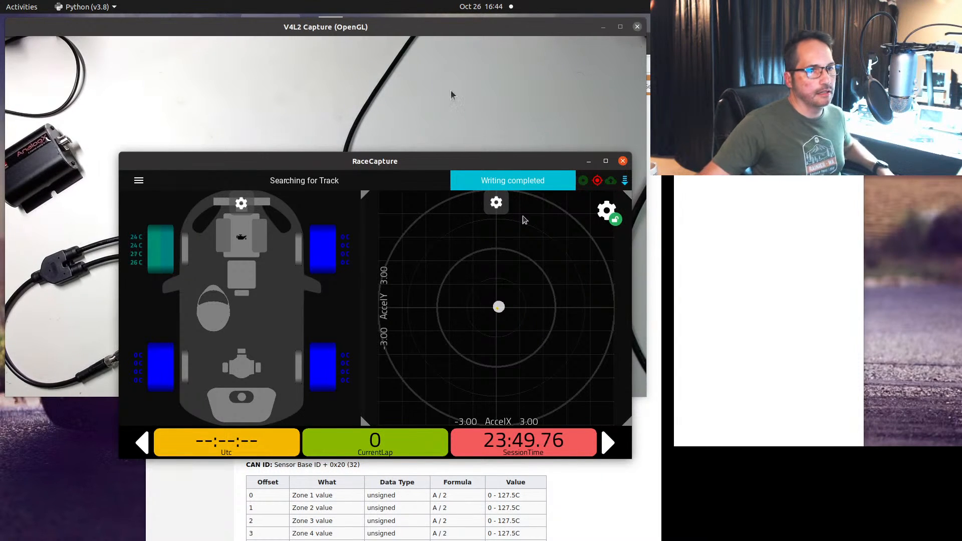
{"action": "left_click_drag", "start_coordinate": [410, 165], "coordinate": [428, 321]}
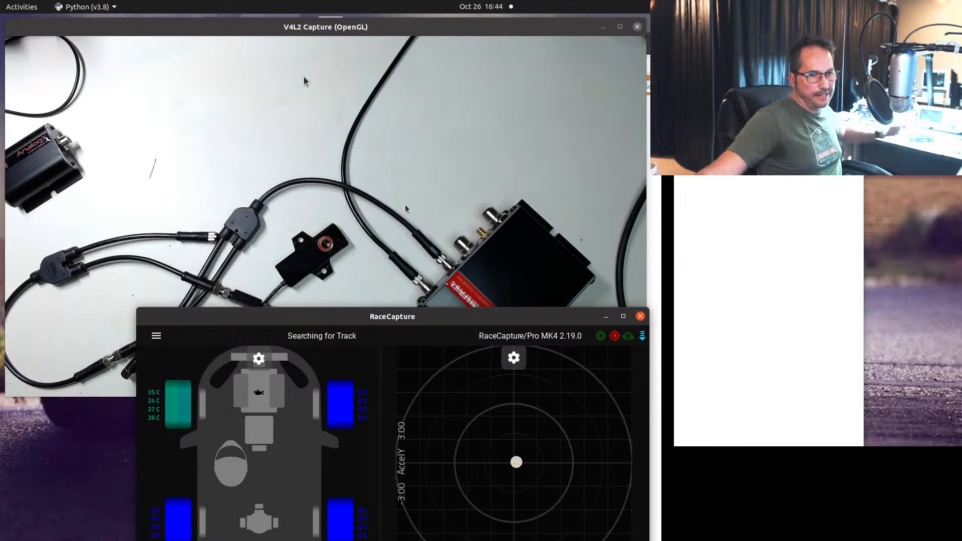
{"action": "left_click_drag", "start_coordinate": [388, 321], "coordinate": [396, 204]}
Open the TireTmpLF1 CAN mapping from setup and examine its channel customization, including the minimum value, without changing anything.
{"action": "key", "text": "Escape"}
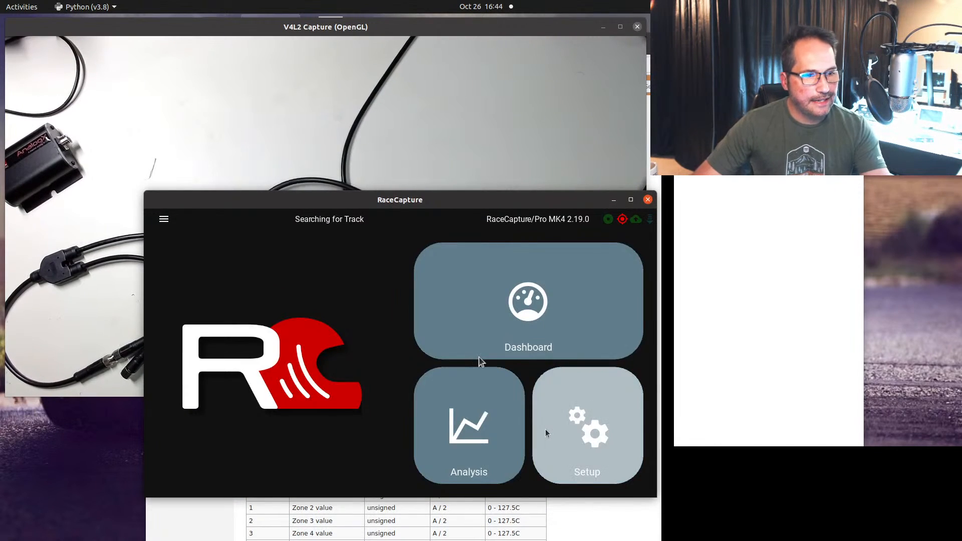
{"action": "left_click", "coordinate": [542, 435]}
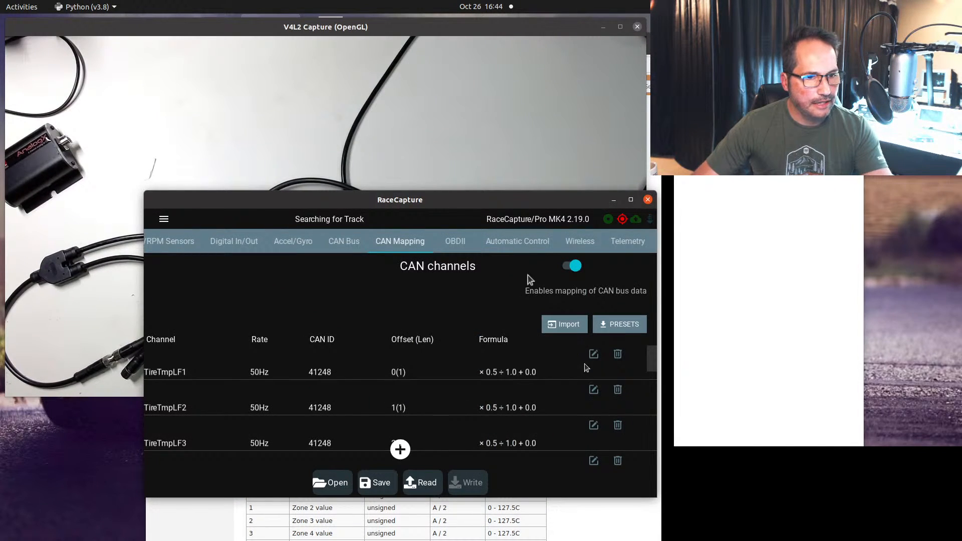
{"action": "left_click", "coordinate": [593, 354]}
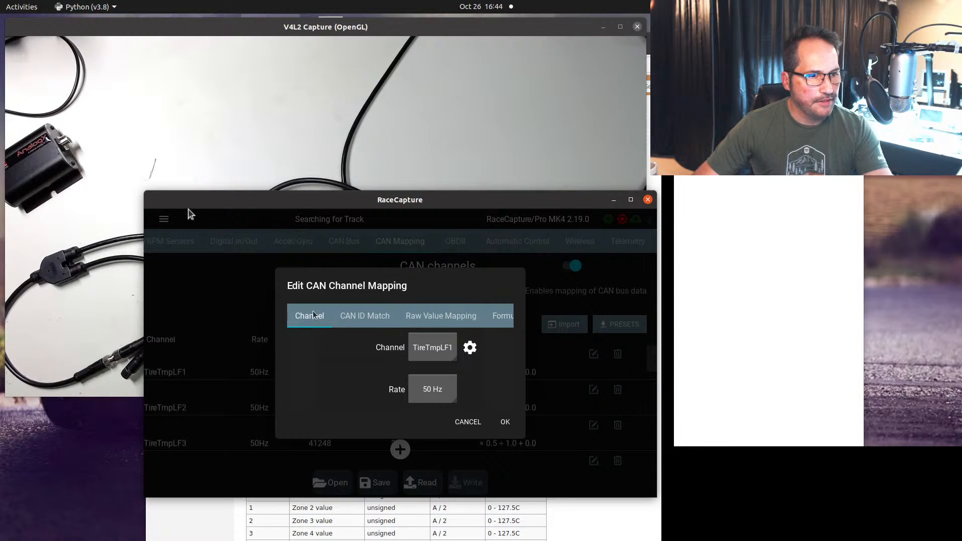
{"action": "left_click", "coordinate": [469, 348]}
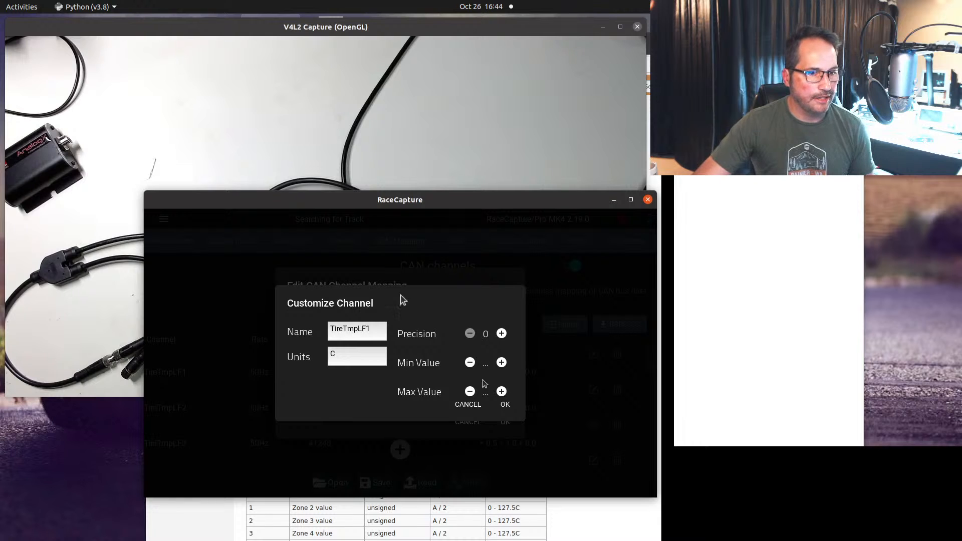
{"action": "left_click", "coordinate": [487, 363]}
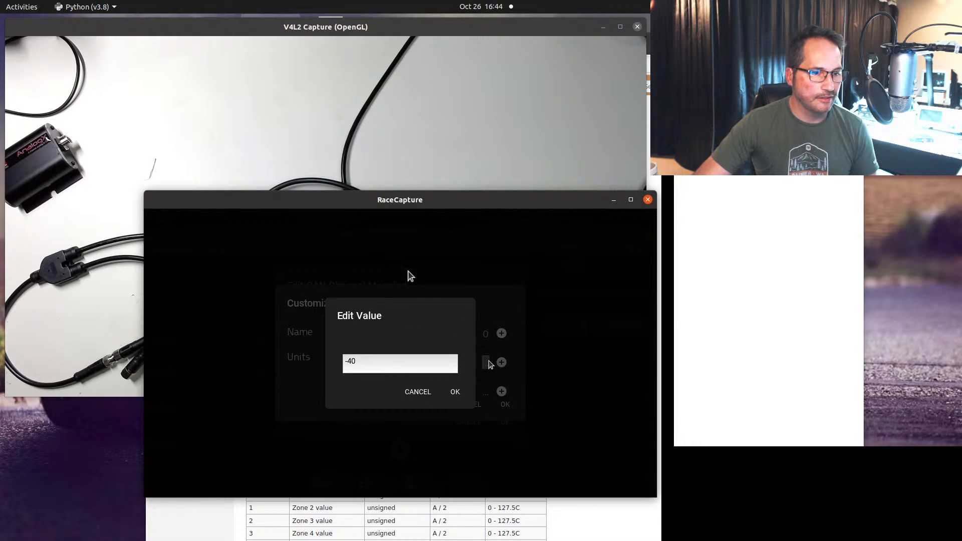
{"action": "left_click", "coordinate": [419, 391]}
{"action": "left_click", "coordinate": [476, 401]}
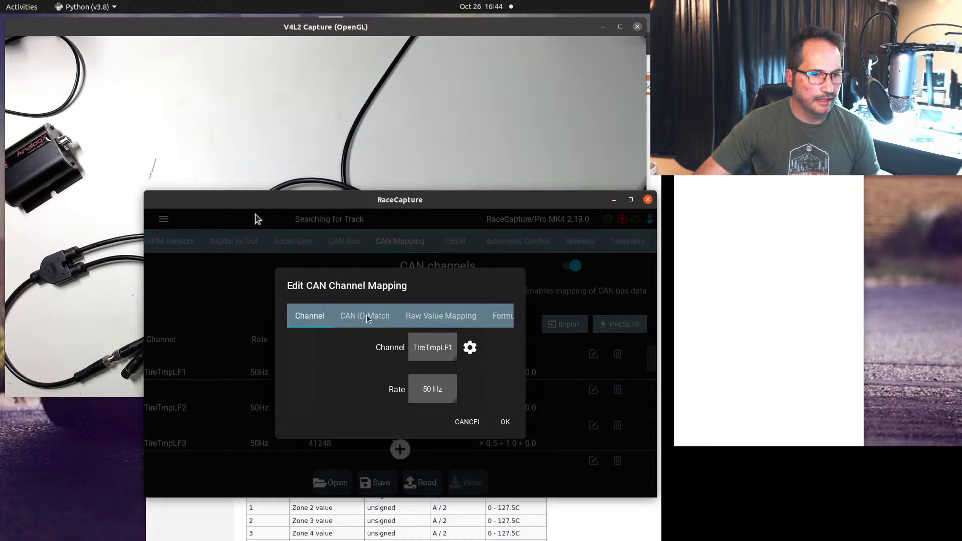
{"action": "left_click", "coordinate": [471, 347]}
{"action": "left_click", "coordinate": [485, 393]}
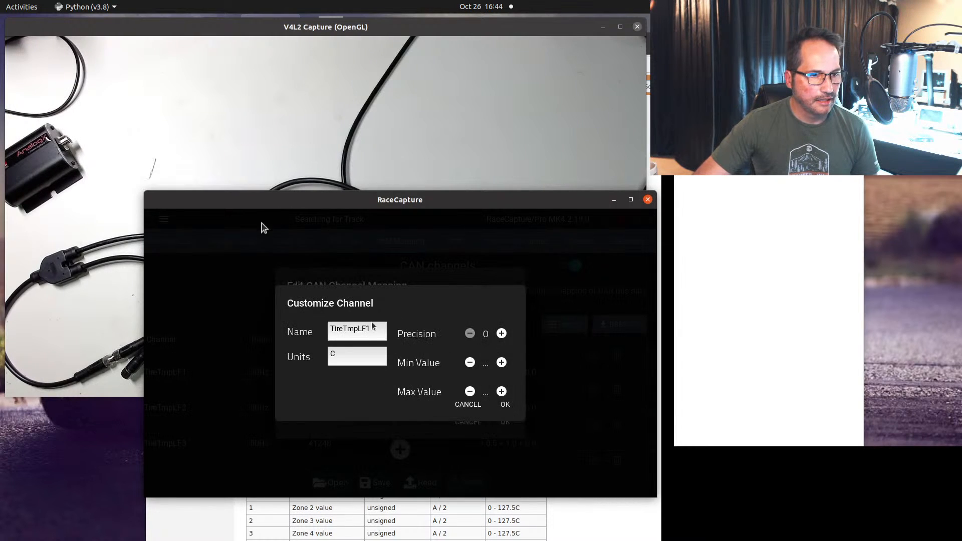
{"action": "left_click", "coordinate": [481, 410]}
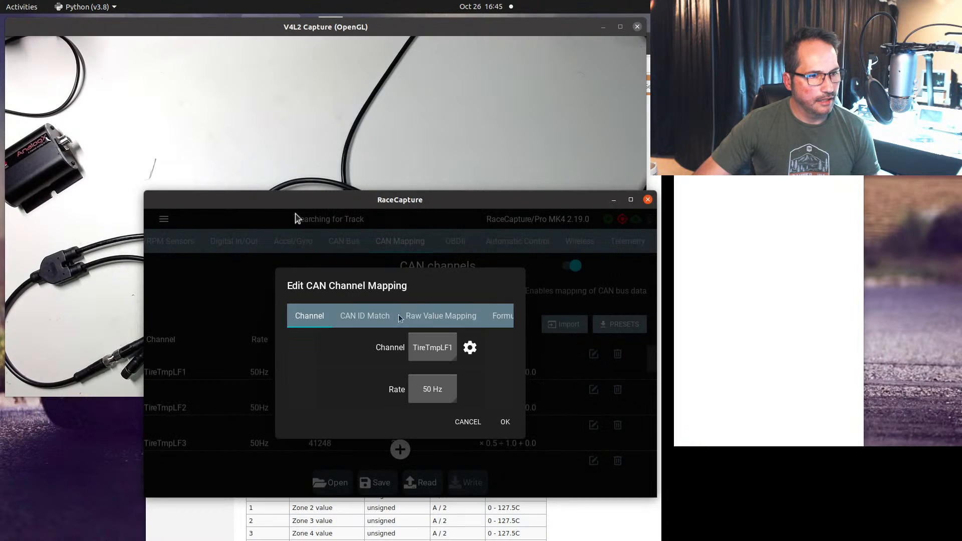
Examine the CAN ID match settings of TireTmpLF1, including the Sub ID options, CAN bus choices and mask.
{"action": "left_click", "coordinate": [380, 316]}
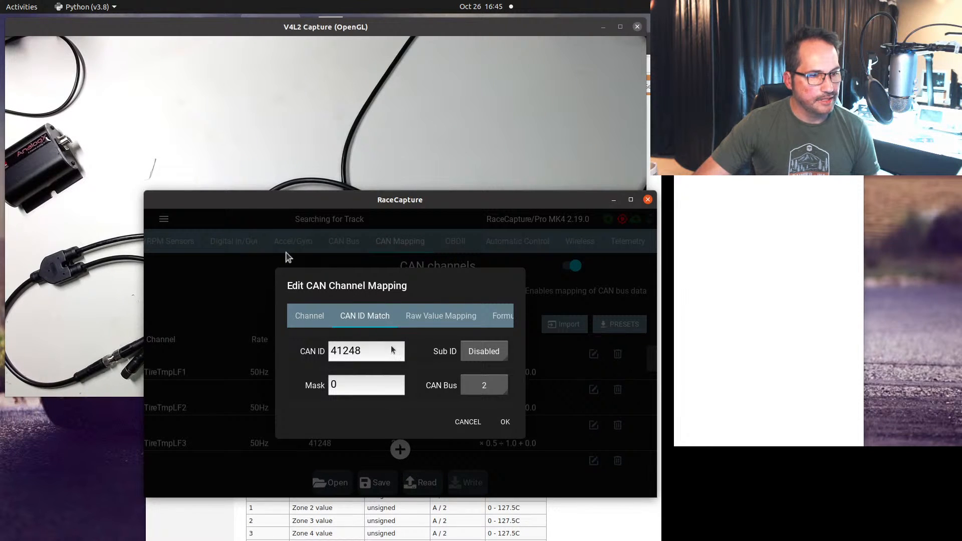
{"action": "left_click", "coordinate": [491, 356]}
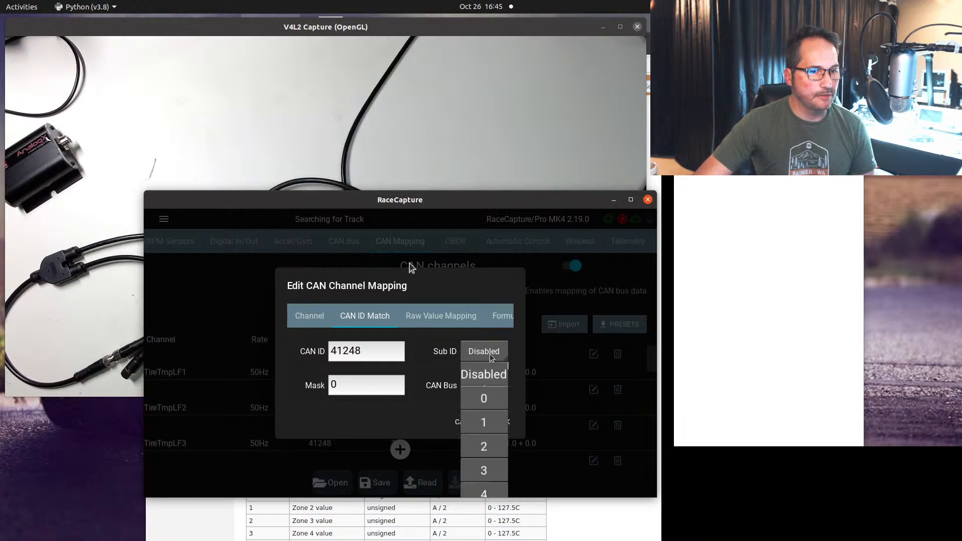
{"action": "left_click", "coordinate": [491, 357]}
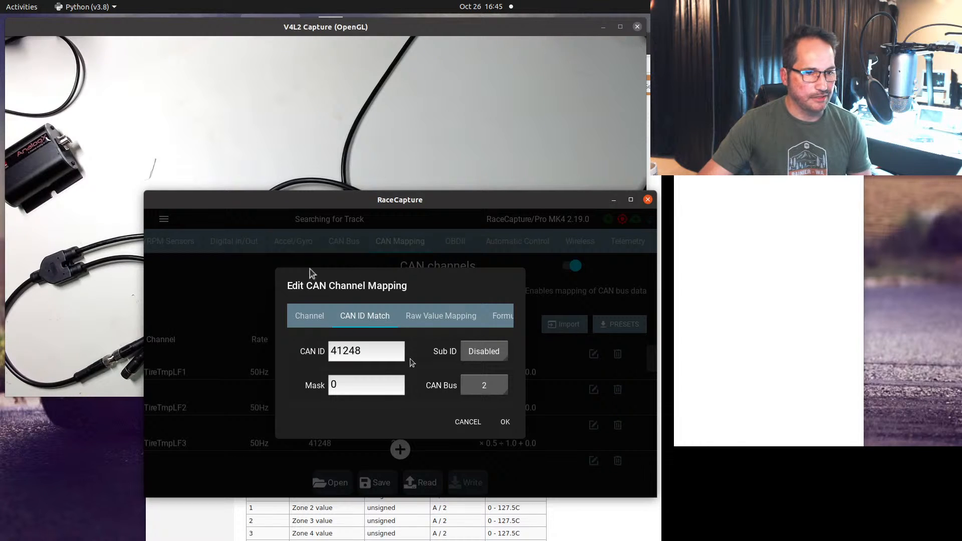
{"action": "left_click", "coordinate": [503, 391]}
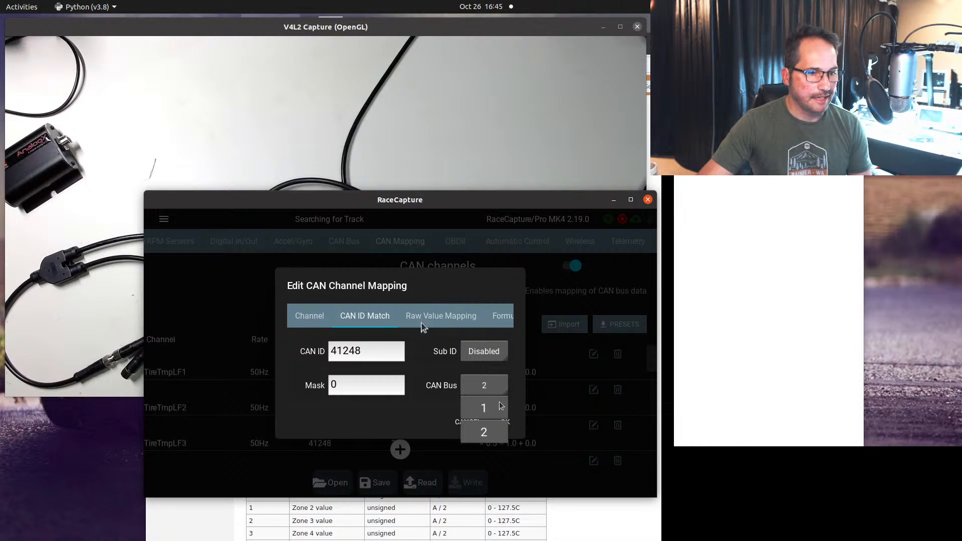
{"action": "left_click", "coordinate": [372, 384]}
{"action": "left_click", "coordinate": [357, 389]}
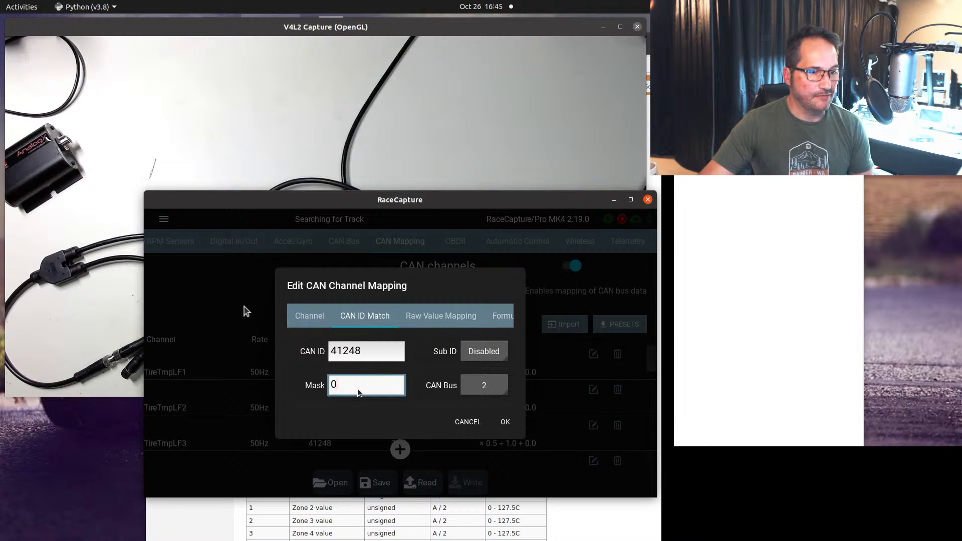
Turn on bit mode in the raw value mapping to examine the offset and length ranges, and turn it back off.
{"action": "left_click", "coordinate": [423, 317]}
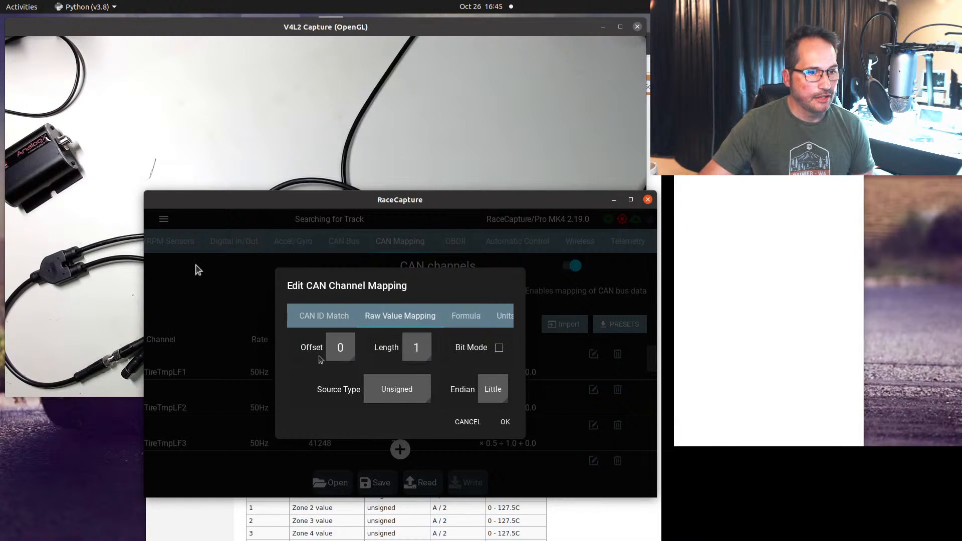
{"action": "left_click", "coordinate": [499, 347]}
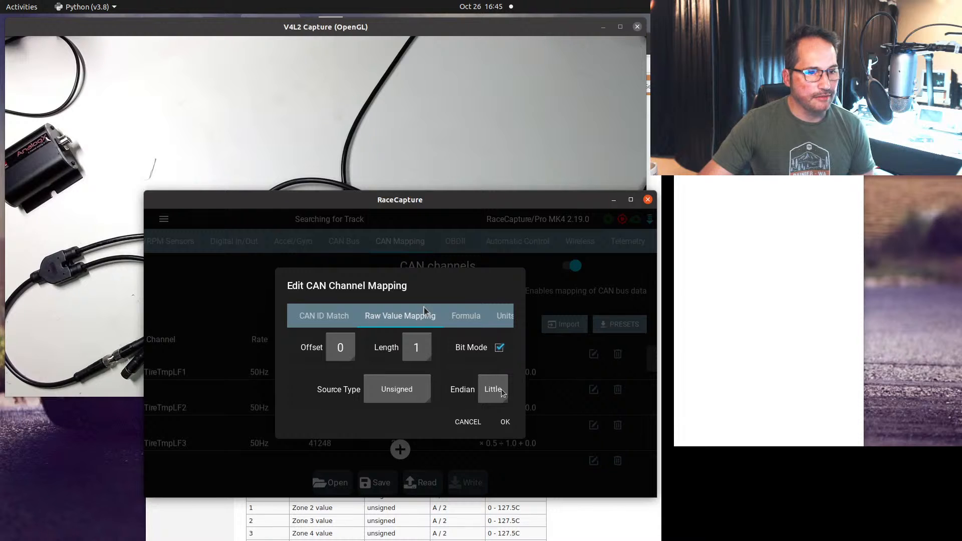
{"action": "left_click", "coordinate": [350, 348]}
{"action": "scroll", "coordinate": [340, 425], "scroll_direction": "down", "scroll_amount": 5}
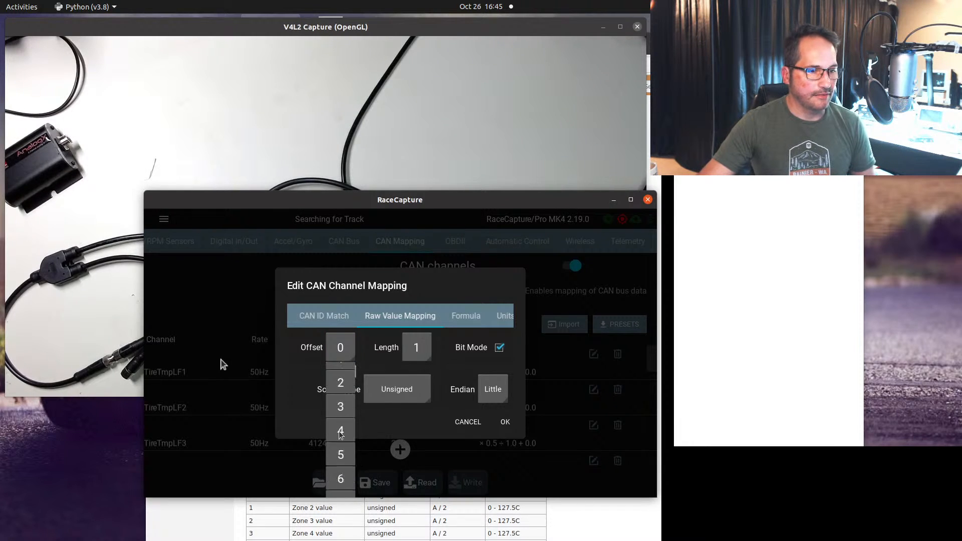
{"action": "scroll", "coordinate": [340, 435], "scroll_direction": "down", "scroll_amount": 10}
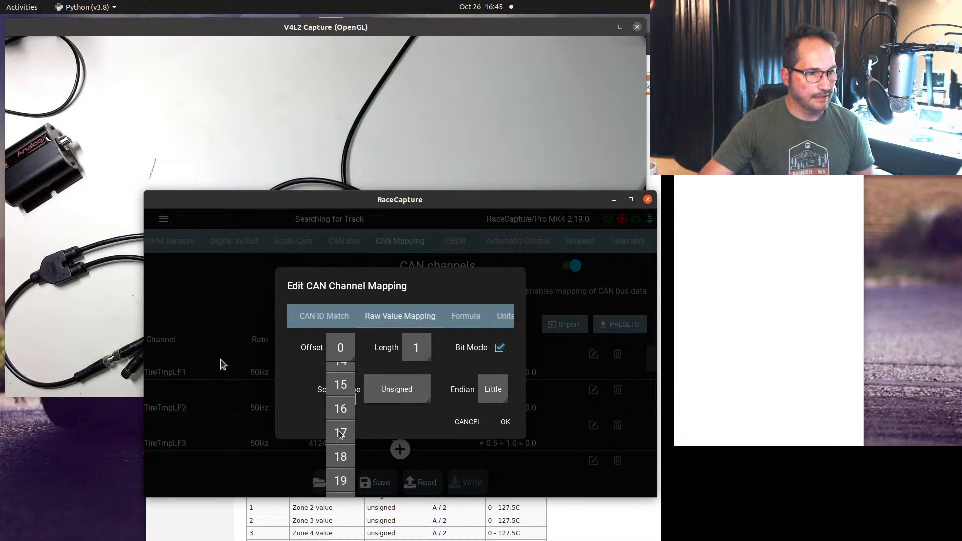
{"action": "scroll", "coordinate": [340, 435], "scroll_direction": "down", "scroll_amount": 3}
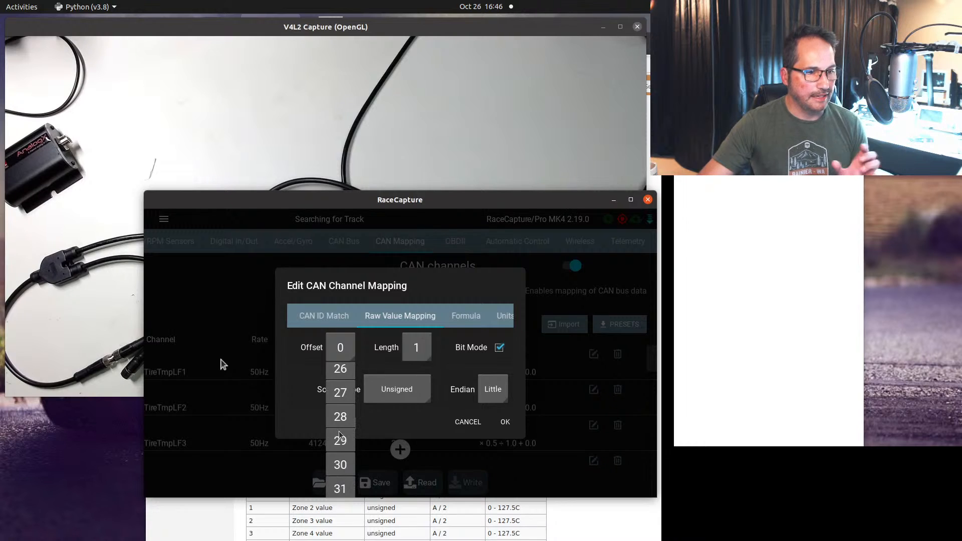
{"action": "scroll", "coordinate": [339, 431], "scroll_direction": "down", "scroll_amount": 1}
{"action": "left_click", "coordinate": [426, 345]}
{"action": "left_click", "coordinate": [426, 346]}
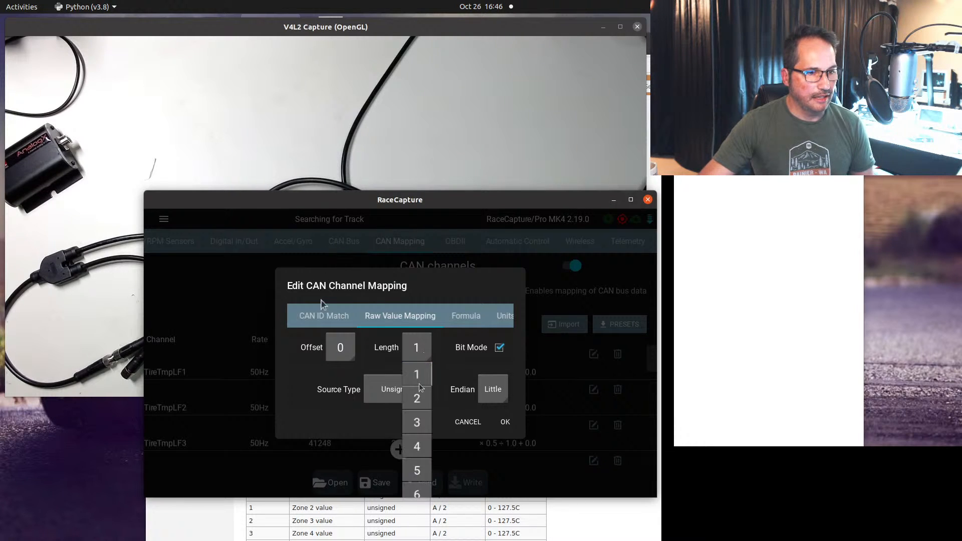
{"action": "scroll", "coordinate": [417, 401], "scroll_direction": "down", "scroll_amount": 5}
{"action": "scroll", "coordinate": [417, 398], "scroll_direction": "down", "scroll_amount": 5}
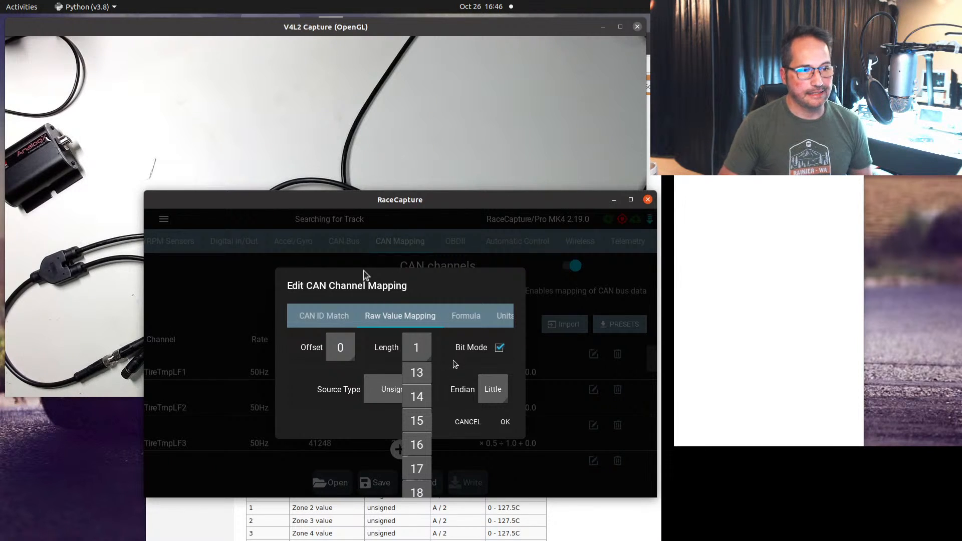
{"action": "left_click", "coordinate": [454, 364]}
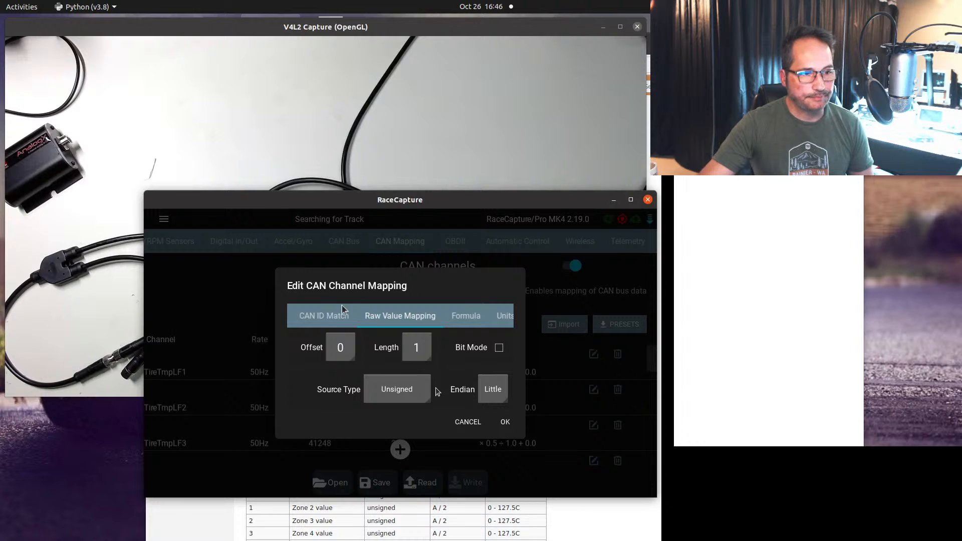
Examine the source type options, the formula and the units conversion setting of the TireTmpLF1 mapping.
{"action": "left_click", "coordinate": [420, 394]}
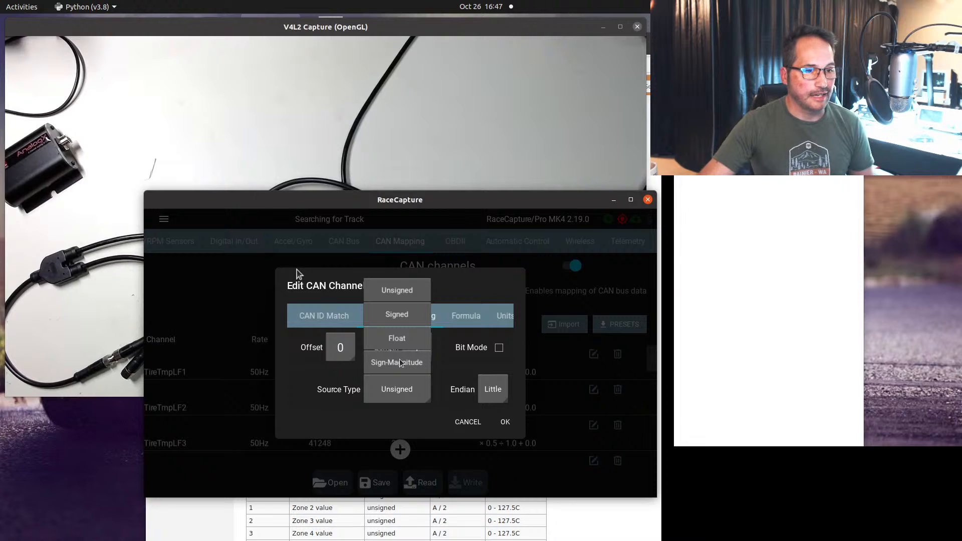
{"action": "left_click", "coordinate": [385, 426]}
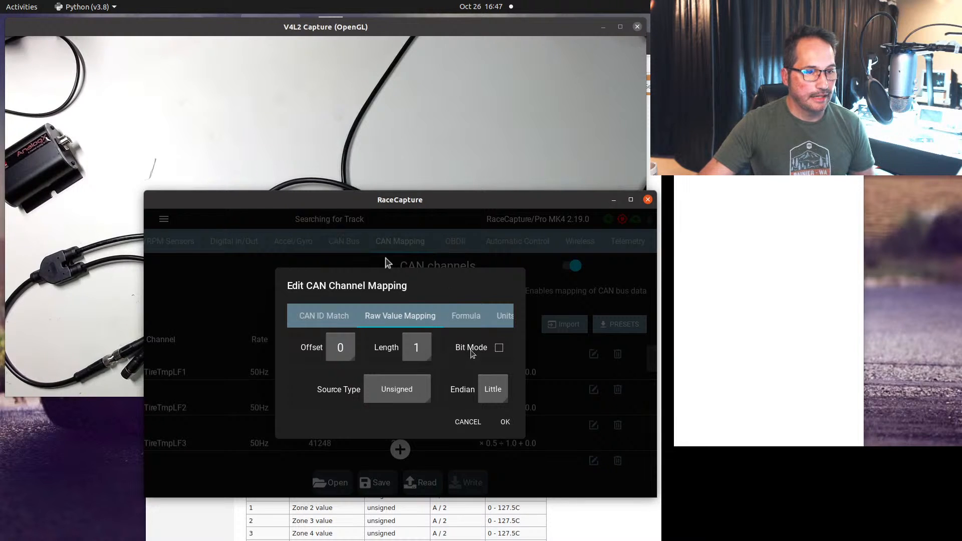
{"action": "left_click", "coordinate": [473, 316]}
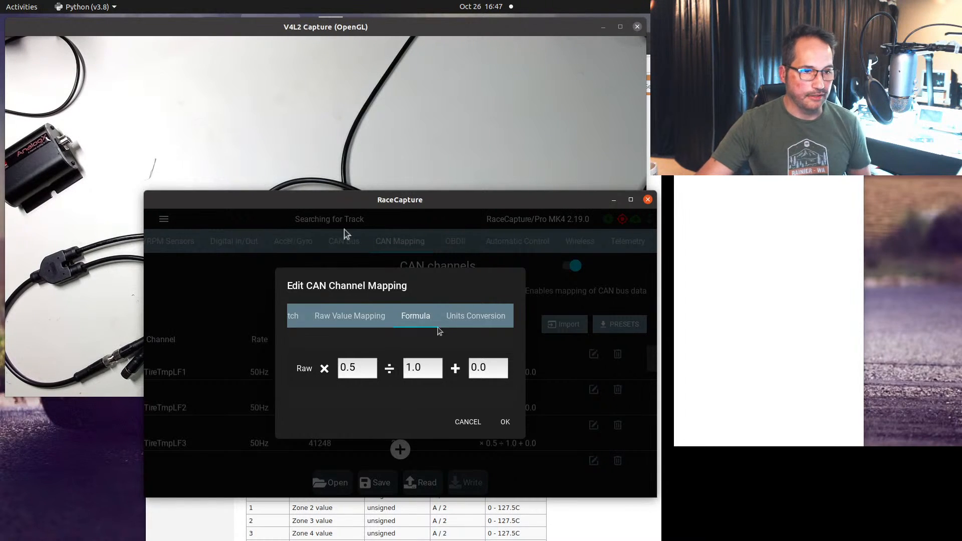
{"action": "left_click", "coordinate": [482, 326]}
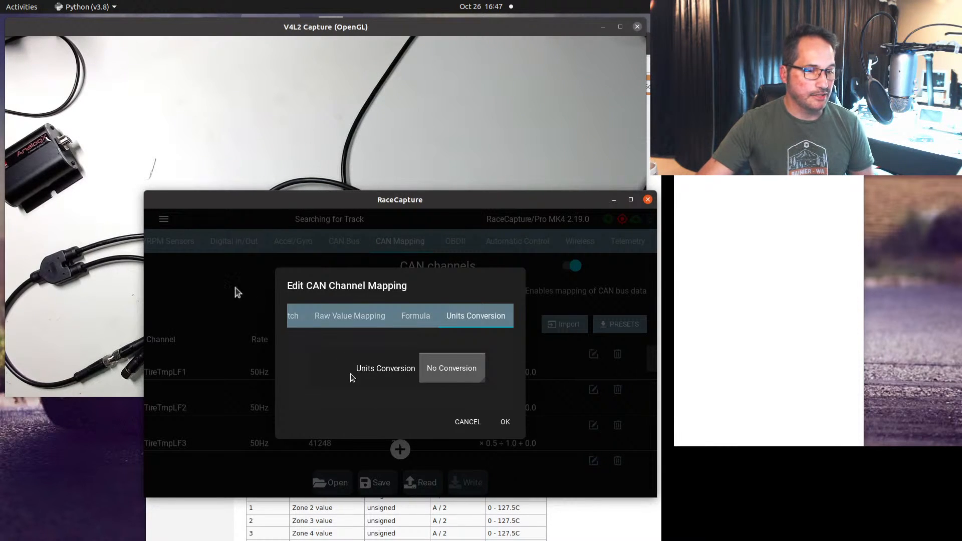
{"action": "left_click", "coordinate": [410, 322]}
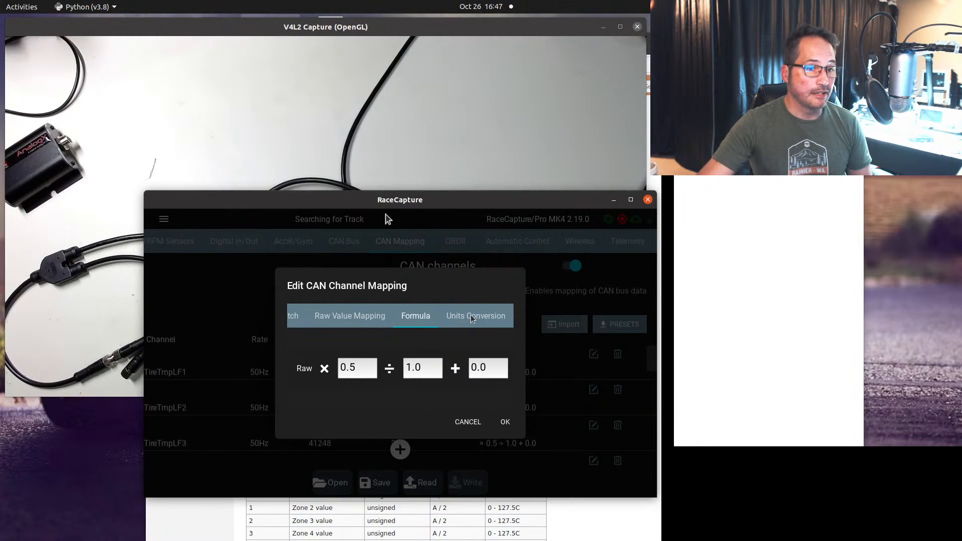
Try the C -> F units conversion on the TireTmpLF1 mapping, restore No Conversion and cancel the edit.
{"action": "left_click", "coordinate": [444, 314]}
{"action": "left_click", "coordinate": [425, 313]}
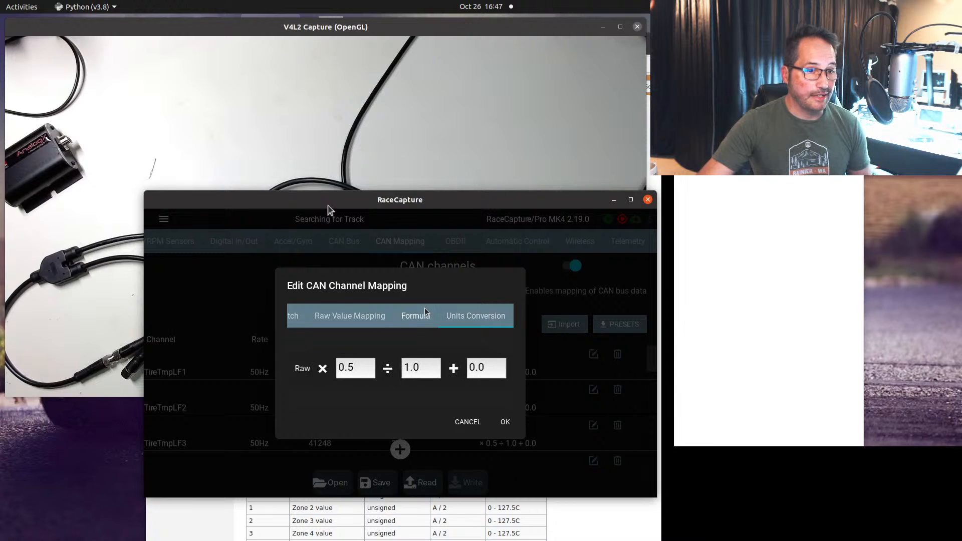
{"action": "left_click", "coordinate": [475, 315]}
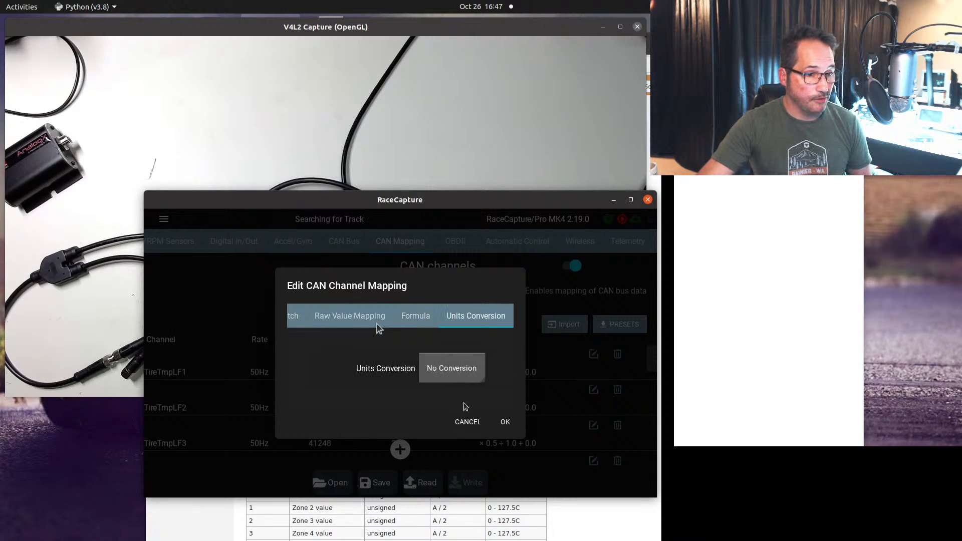
{"action": "left_click", "coordinate": [449, 369]}
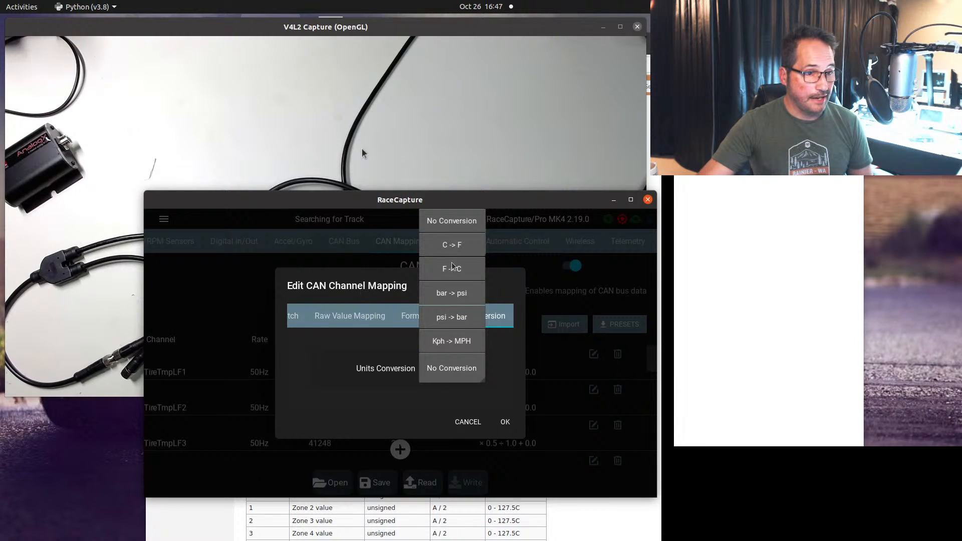
{"action": "left_click", "coordinate": [453, 248]}
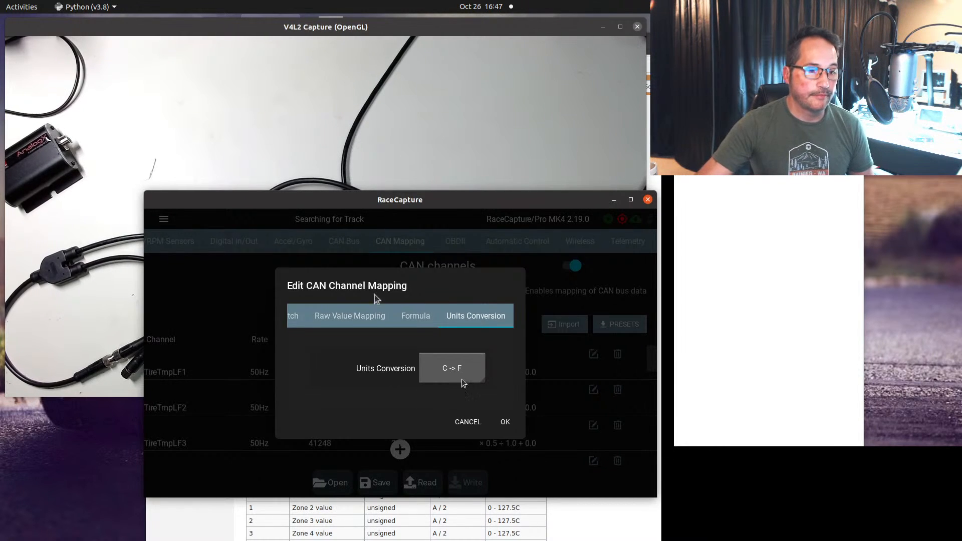
{"action": "left_click", "coordinate": [452, 365]}
{"action": "left_click", "coordinate": [444, 222]}
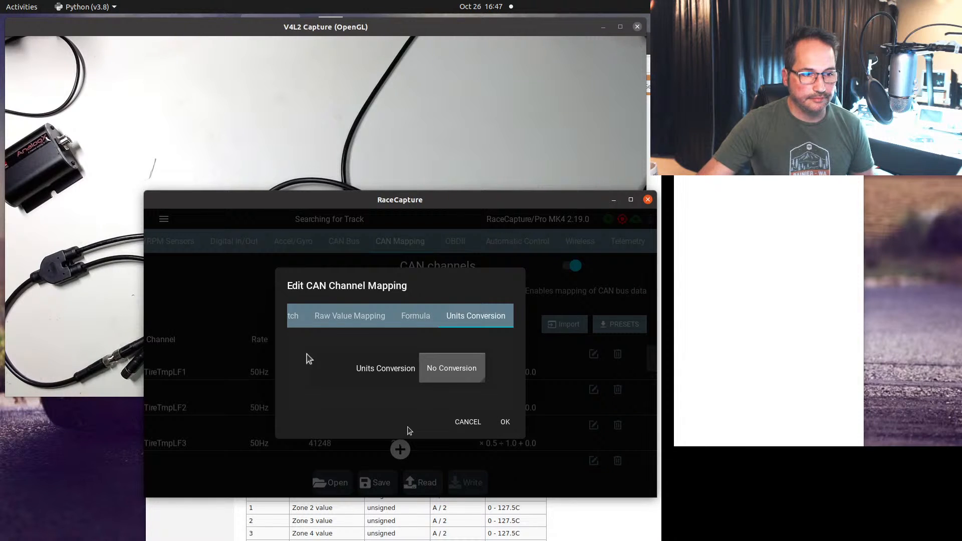
{"action": "left_click", "coordinate": [466, 422]}
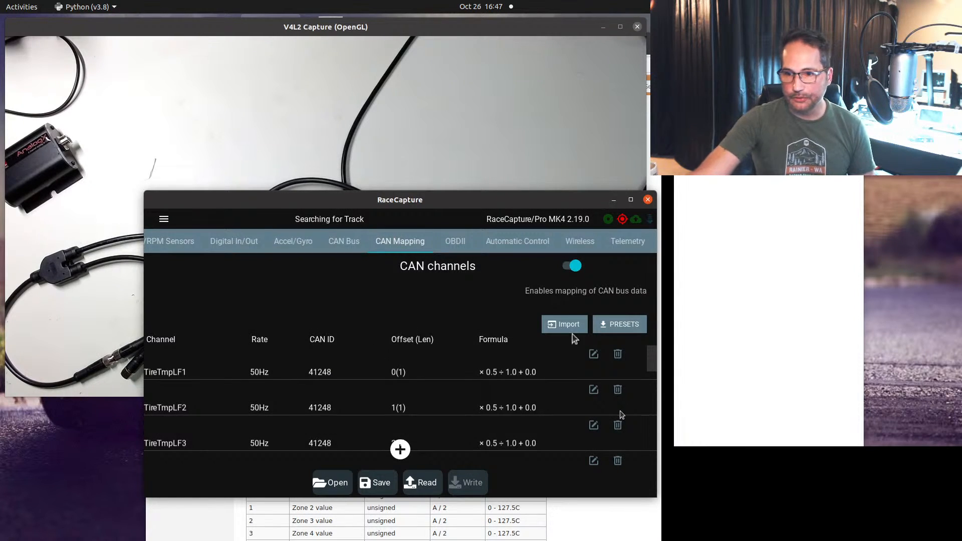
{"action": "left_click", "coordinate": [746, 408]}
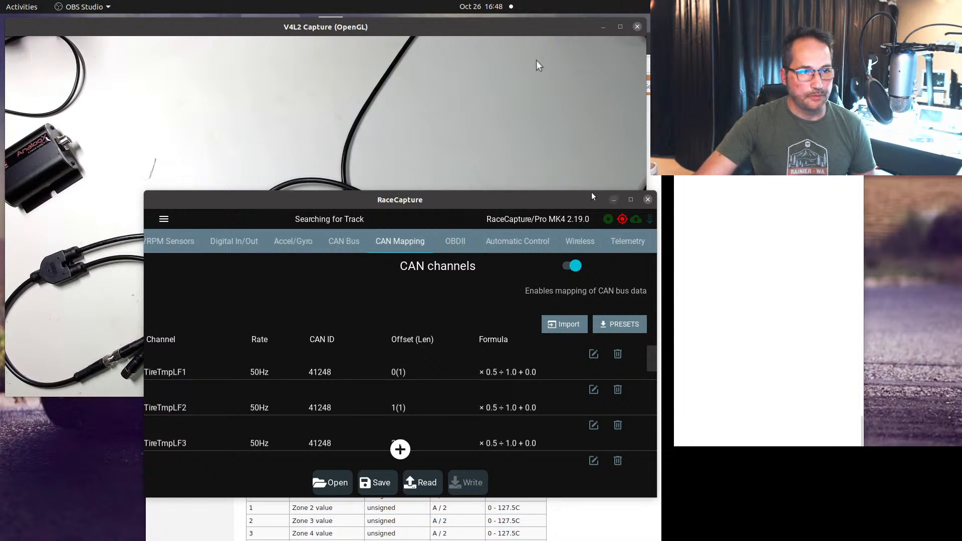
{"action": "left_click_drag", "start_coordinate": [536, 202], "coordinate": [497, 216]}
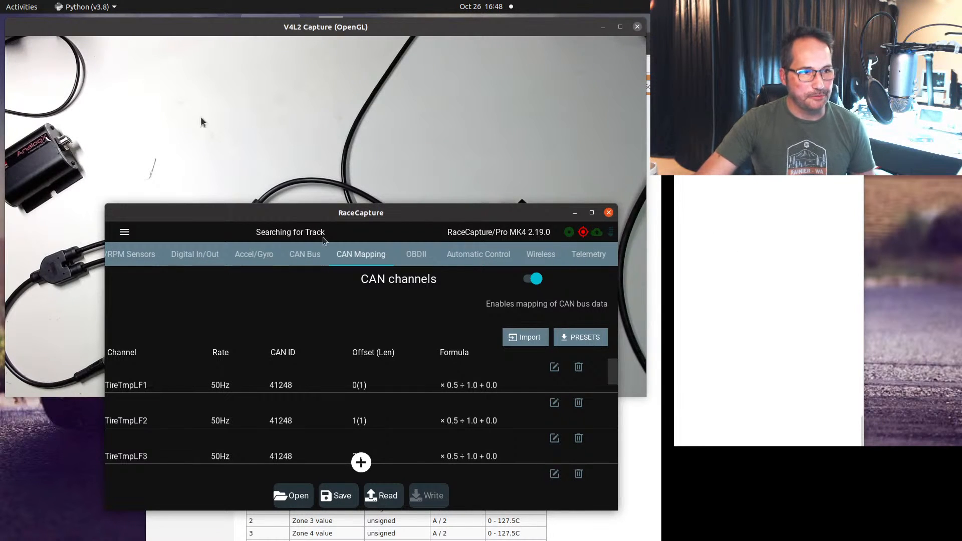
{"action": "left_click_drag", "start_coordinate": [323, 216], "coordinate": [311, 218]}
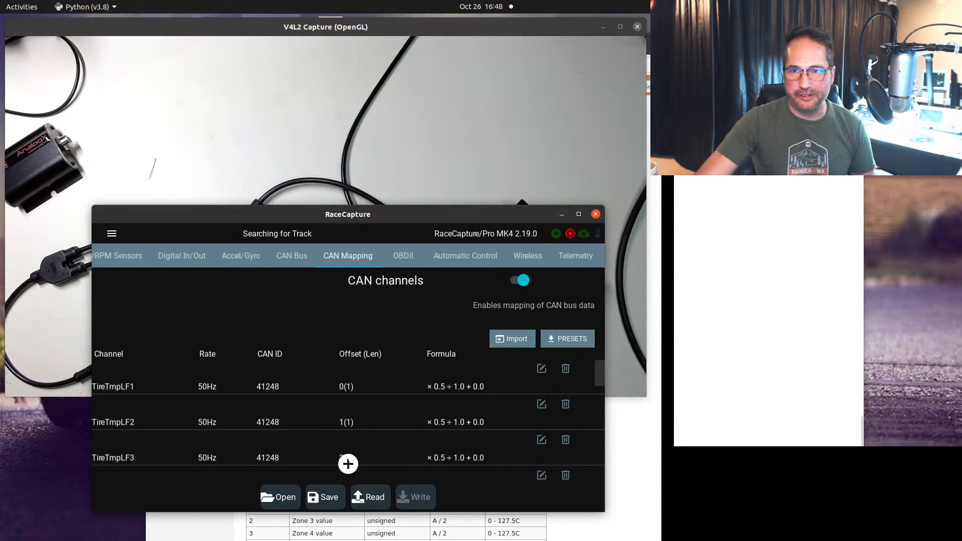
{"action": "key", "text": "alt+Tab"}
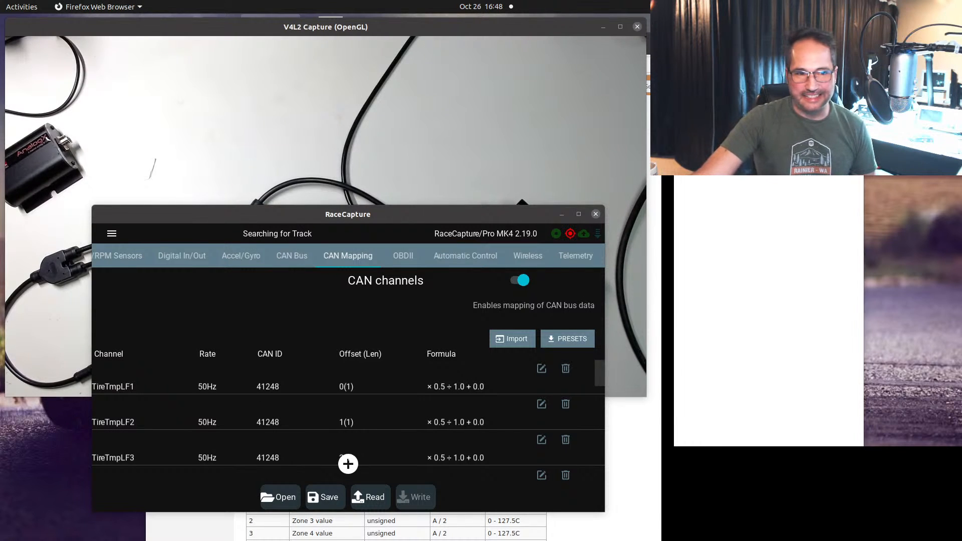
{"action": "left_click_drag", "start_coordinate": [389, 212], "coordinate": [383, 207]}
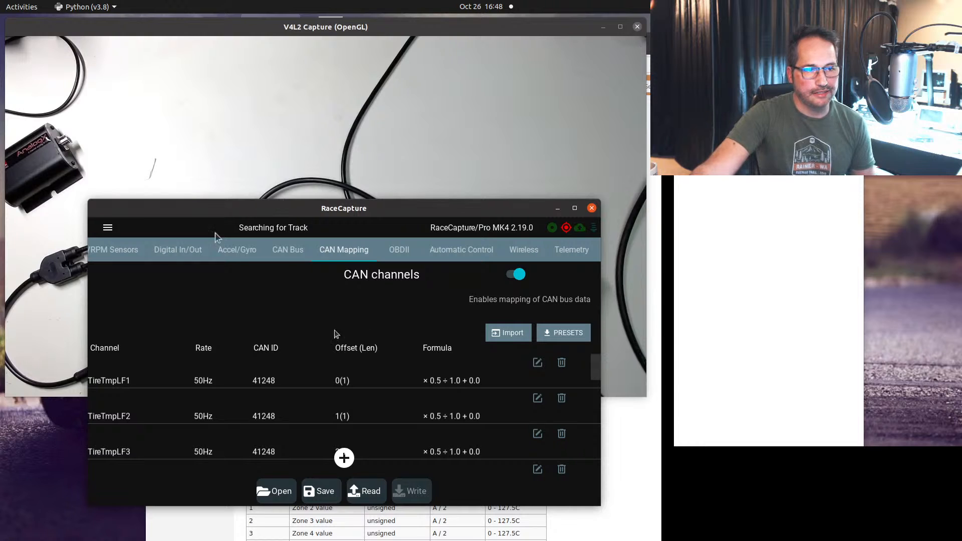
Open the CAN preset import and examine the Yours, System and Shared preset categories.
{"action": "left_click", "coordinate": [547, 325]}
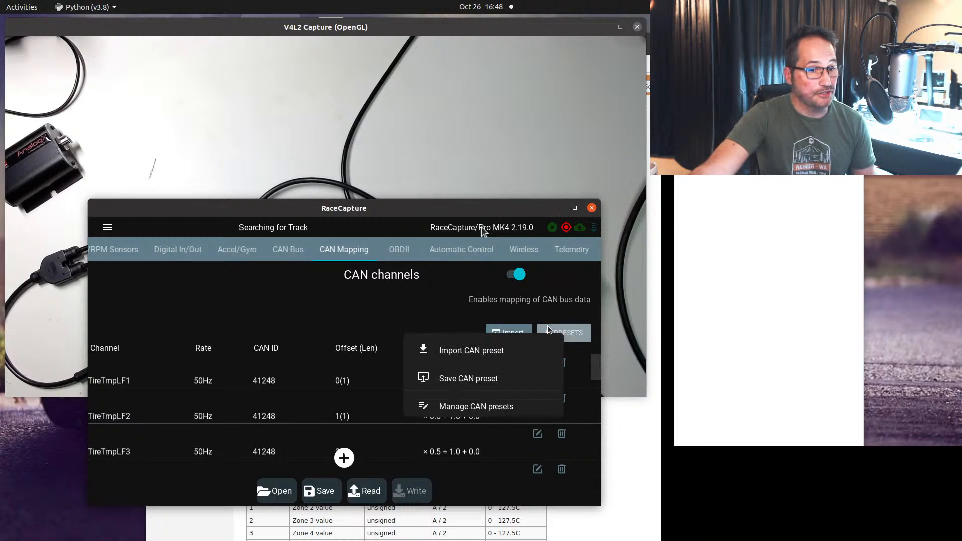
{"action": "left_click", "coordinate": [490, 350]}
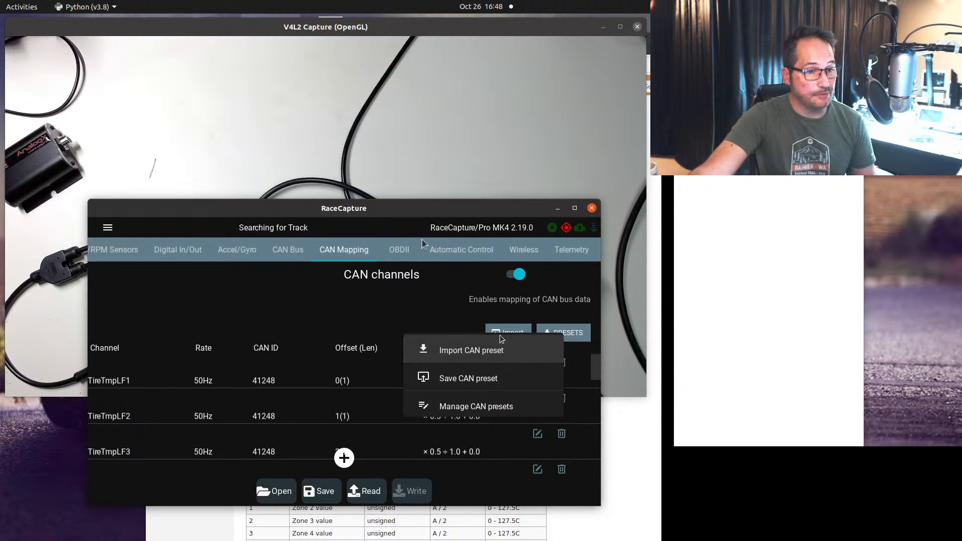
{"action": "left_click", "coordinate": [242, 304]}
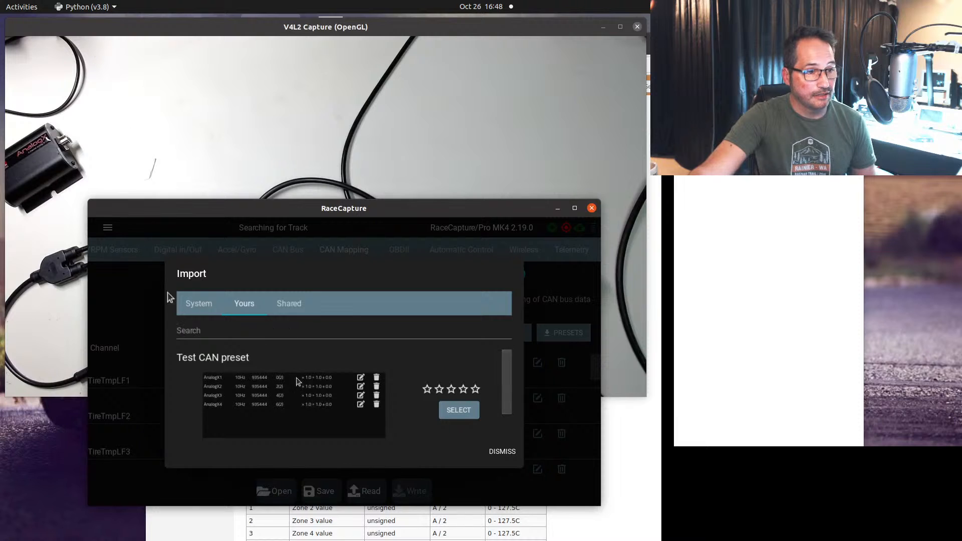
{"action": "left_click", "coordinate": [219, 303]}
{"action": "left_click", "coordinate": [243, 304]}
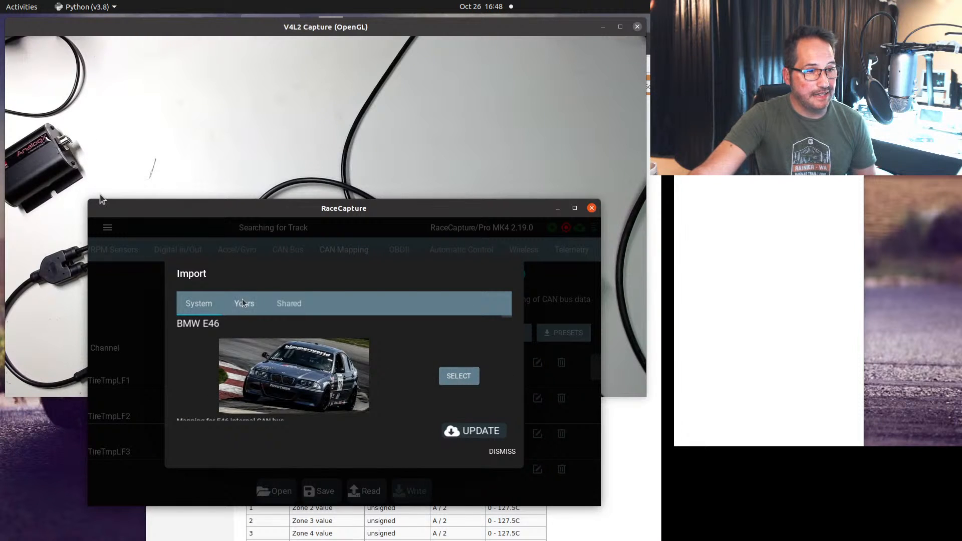
{"action": "left_click", "coordinate": [286, 304]}
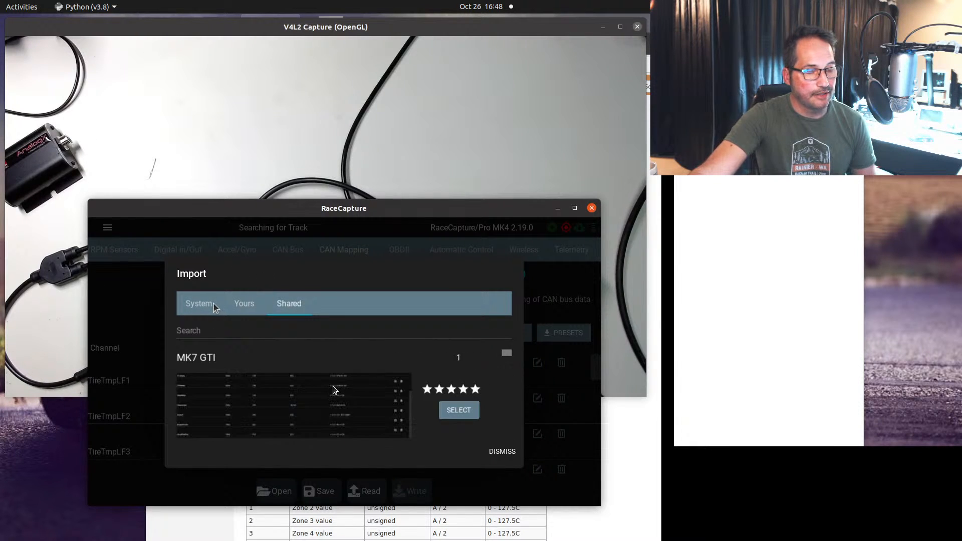
Look through the shared CAN presets, including TireMagic External TPMS, and dismiss the import without selecting a preset.
{"action": "scroll", "coordinate": [333, 385], "scroll_direction": "up", "scroll_amount": 5}
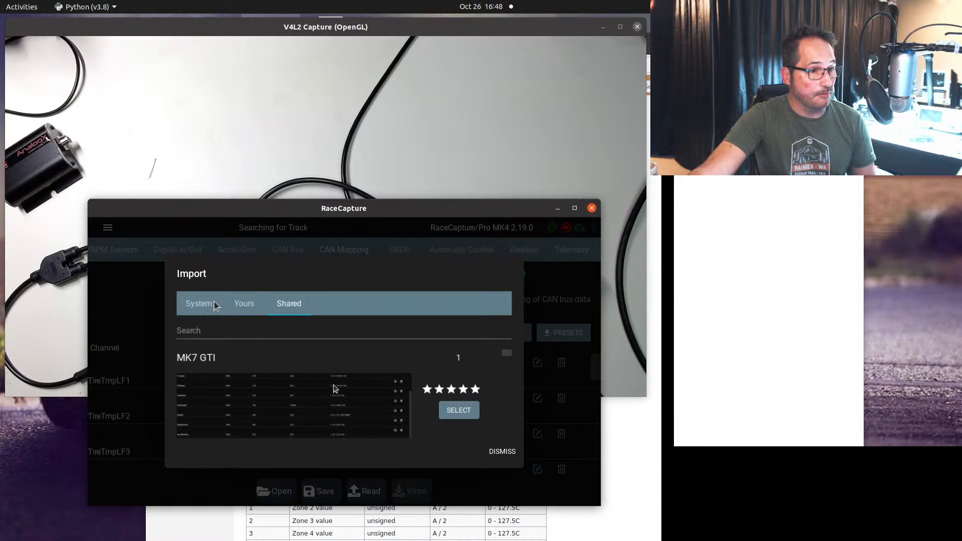
{"action": "scroll", "coordinate": [333, 386], "scroll_direction": "down", "scroll_amount": 5}
{"action": "scroll", "coordinate": [333, 385], "scroll_direction": "up", "scroll_amount": 5}
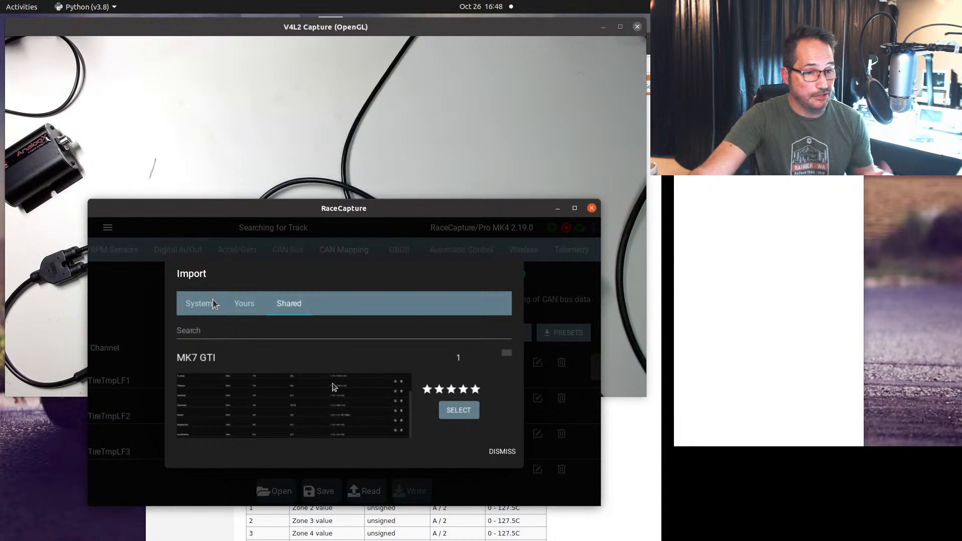
{"action": "scroll", "coordinate": [334, 387], "scroll_direction": "down", "scroll_amount": 5}
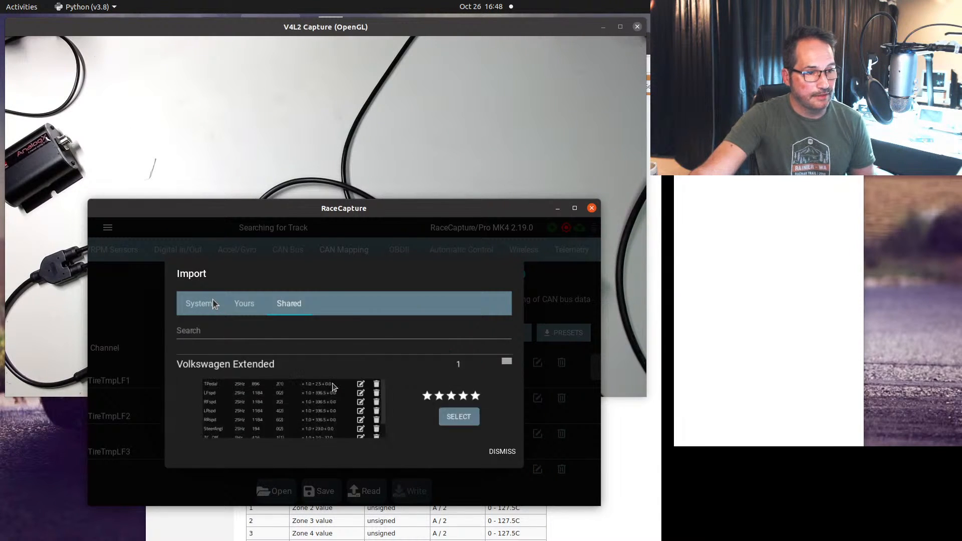
{"action": "scroll", "coordinate": [334, 386], "scroll_direction": "down", "scroll_amount": 6}
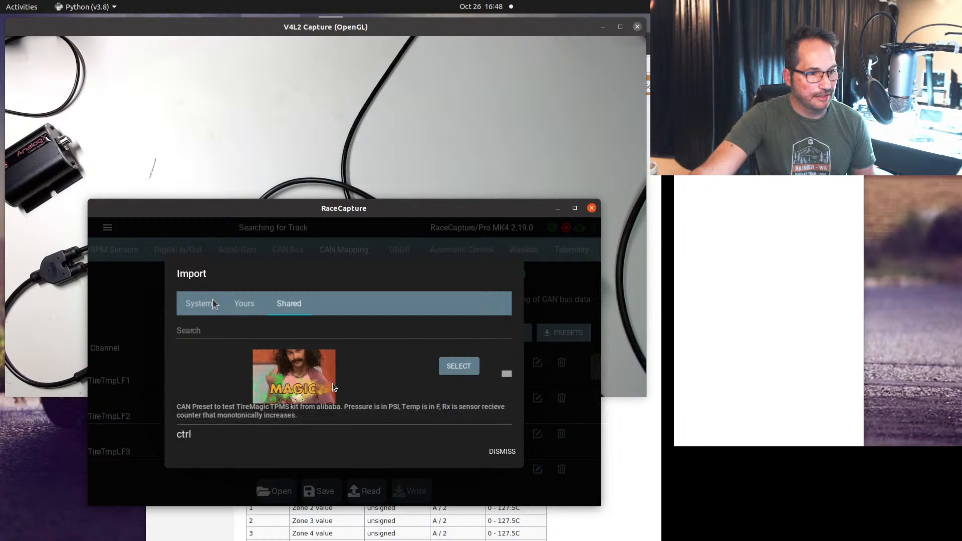
{"action": "scroll", "coordinate": [320, 383], "scroll_direction": "up", "scroll_amount": 2}
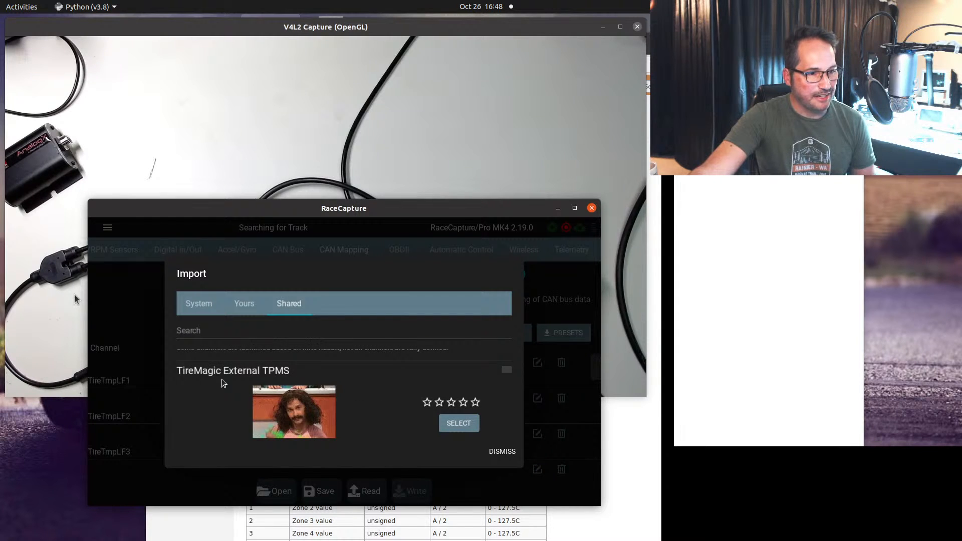
{"action": "scroll", "coordinate": [221, 378], "scroll_direction": "down", "scroll_amount": 4}
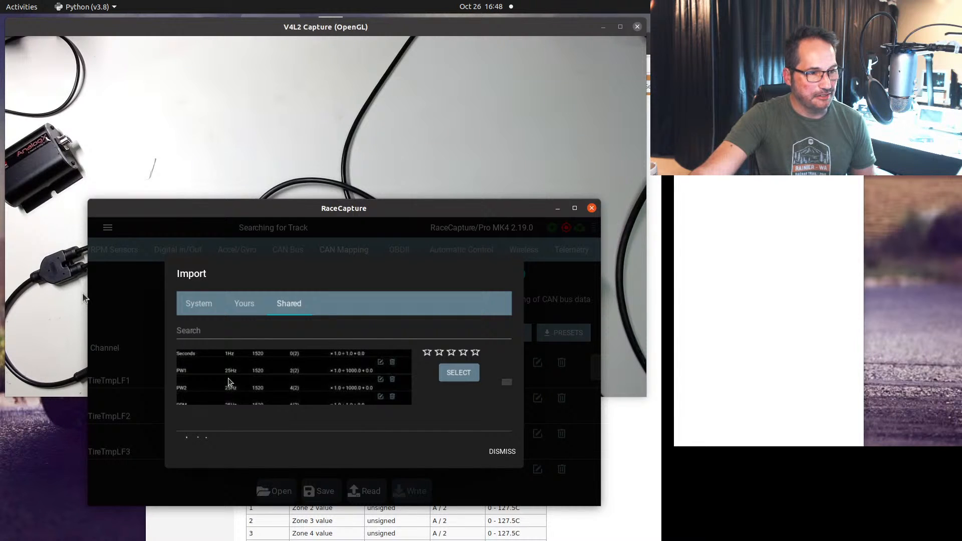
{"action": "scroll", "coordinate": [228, 382], "scroll_direction": "down", "scroll_amount": 6}
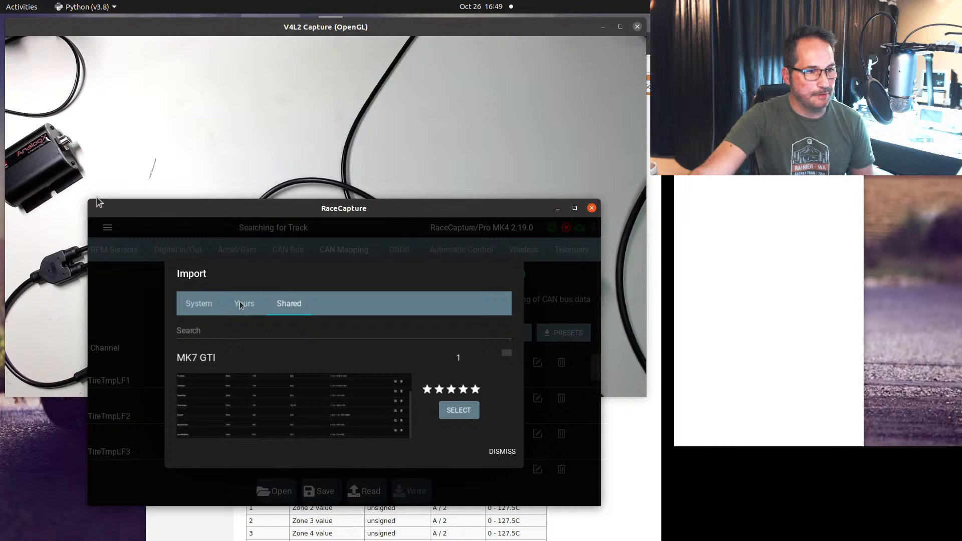
{"action": "left_click", "coordinate": [200, 306]}
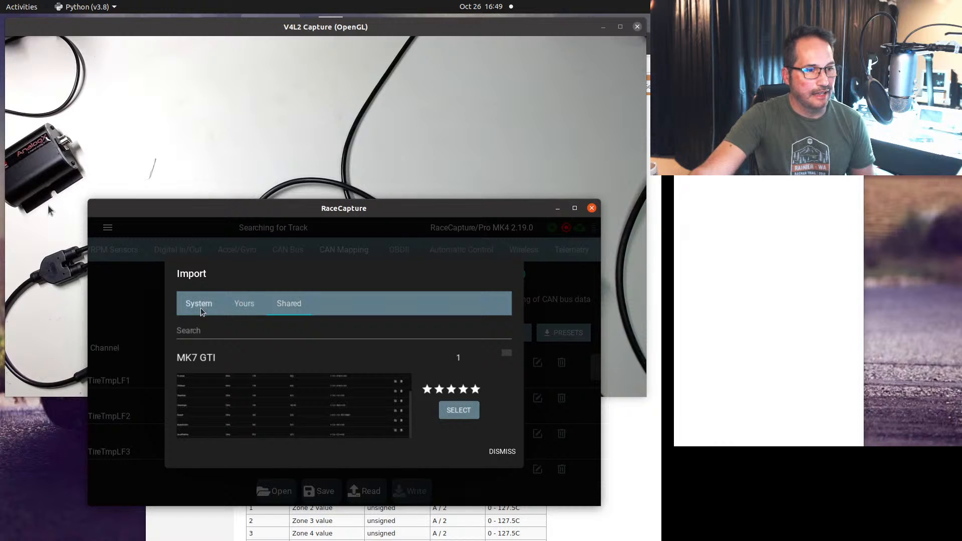
{"action": "left_click", "coordinate": [498, 452]}
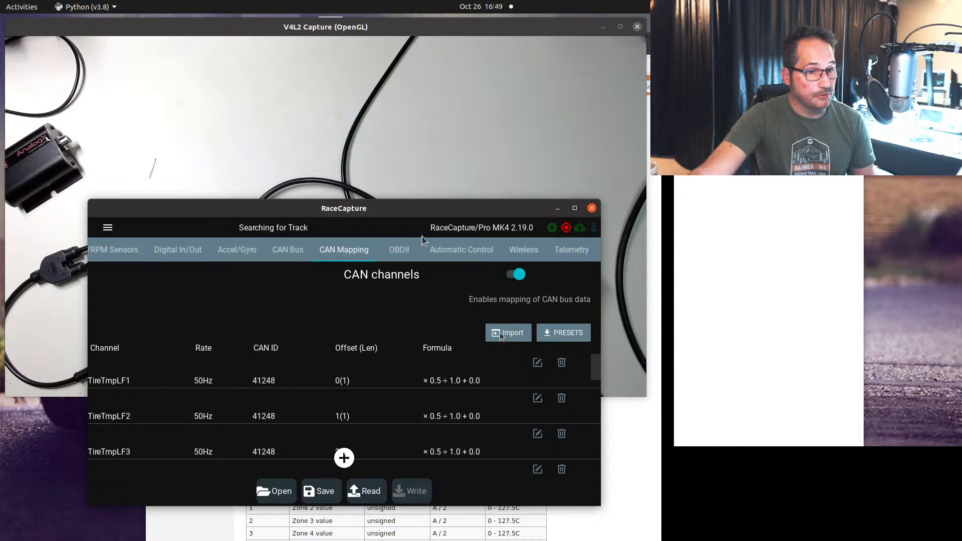
Import the DBC file E90_RCP.dbc into the CAN mapping, overwriting the existing channels.
{"action": "left_click", "coordinate": [501, 334]}
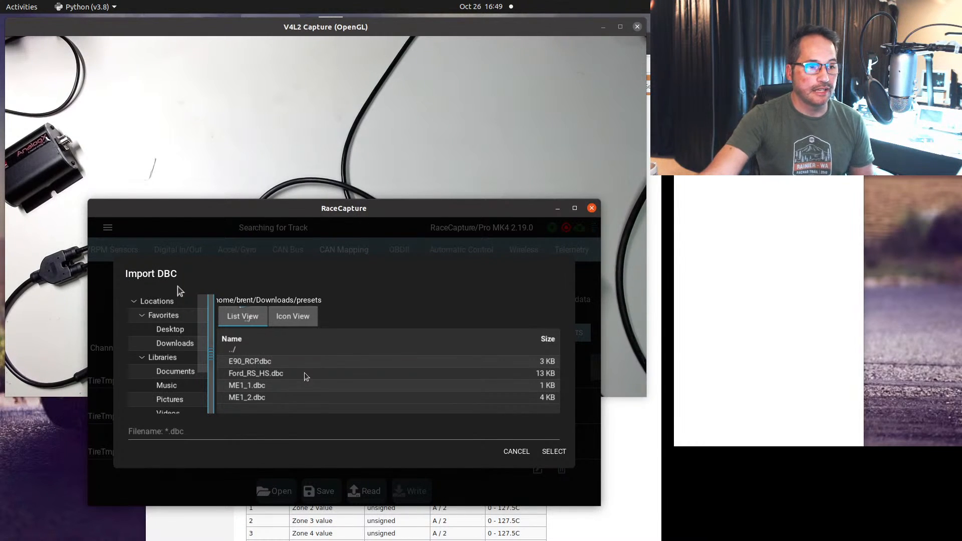
{"action": "left_click", "coordinate": [270, 366]}
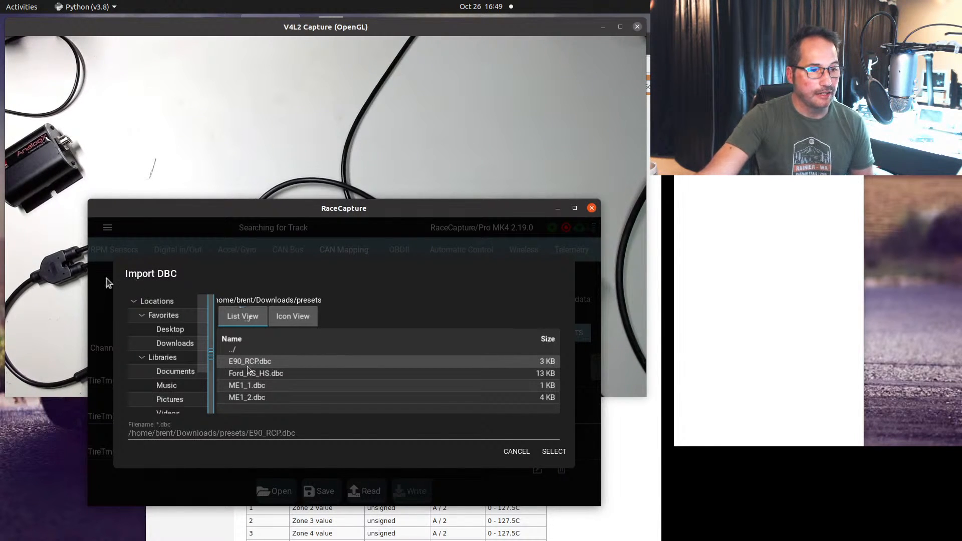
{"action": "left_click", "coordinate": [554, 452]}
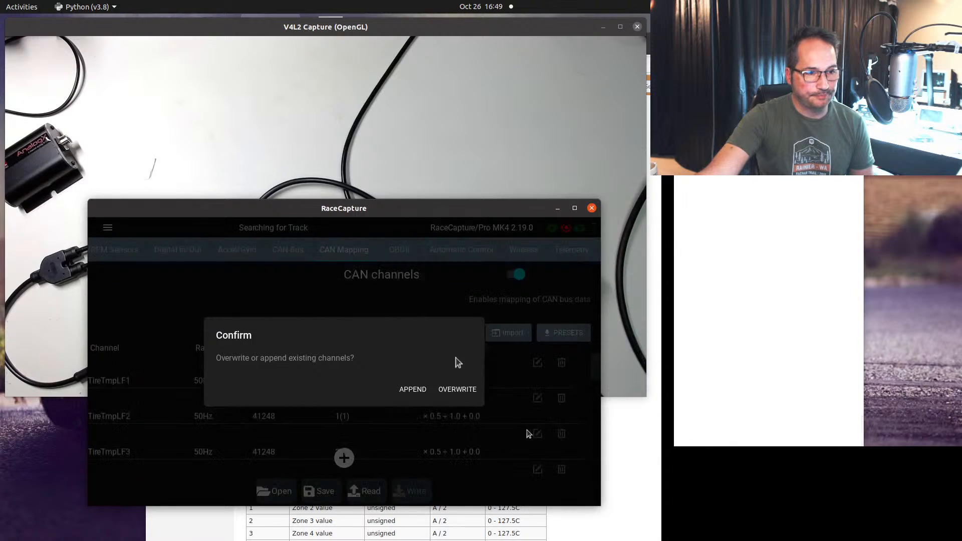
{"action": "left_click", "coordinate": [456, 389]}
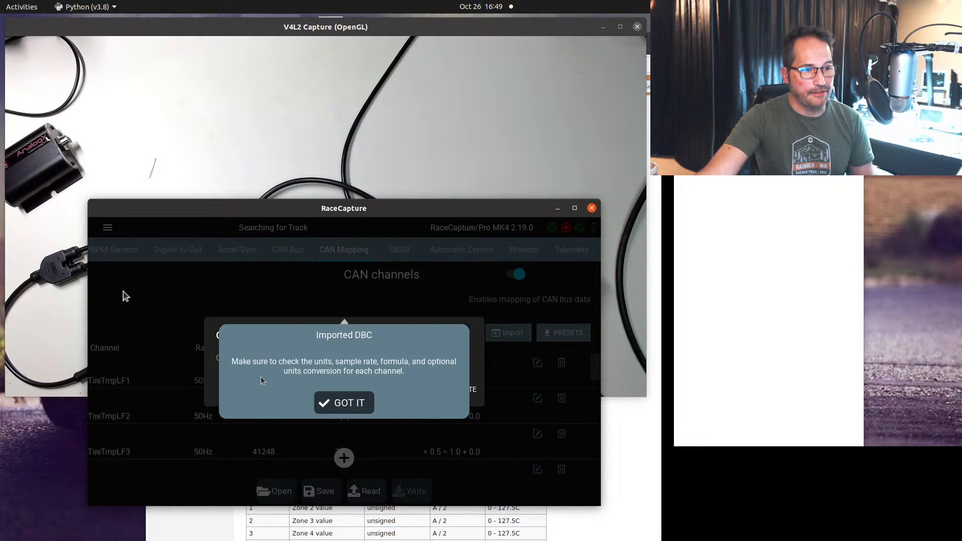
{"action": "left_click", "coordinate": [344, 403]}
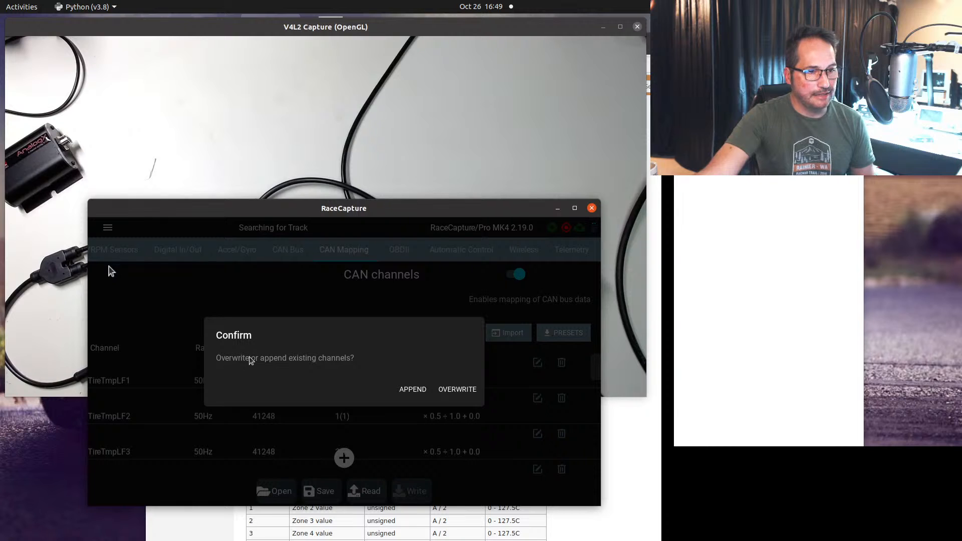
{"action": "left_click", "coordinate": [458, 391]}
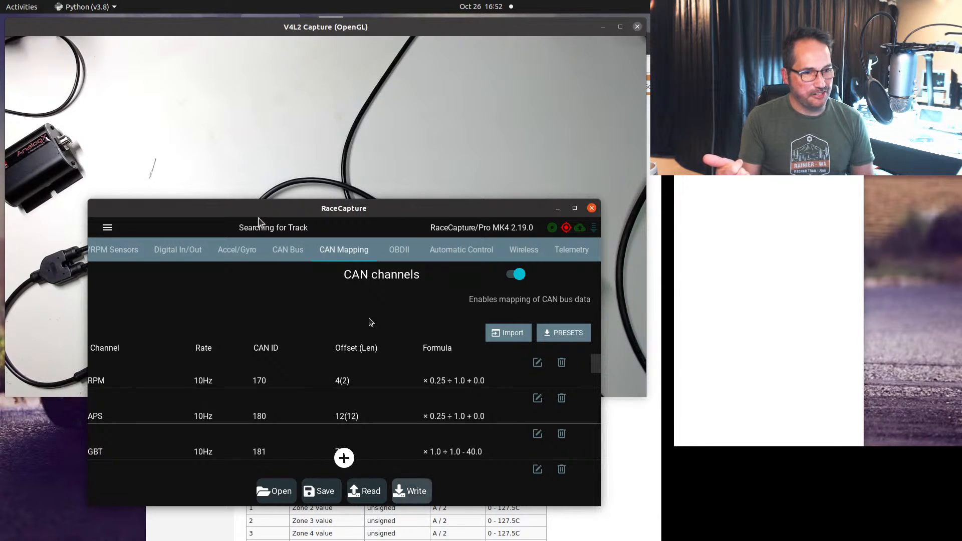
Reopen and cancel the DBC import, and look through the System CAN presets, dismissing them without selecting one.
{"action": "left_click", "coordinate": [510, 332]}
{"action": "left_click", "coordinate": [516, 451]}
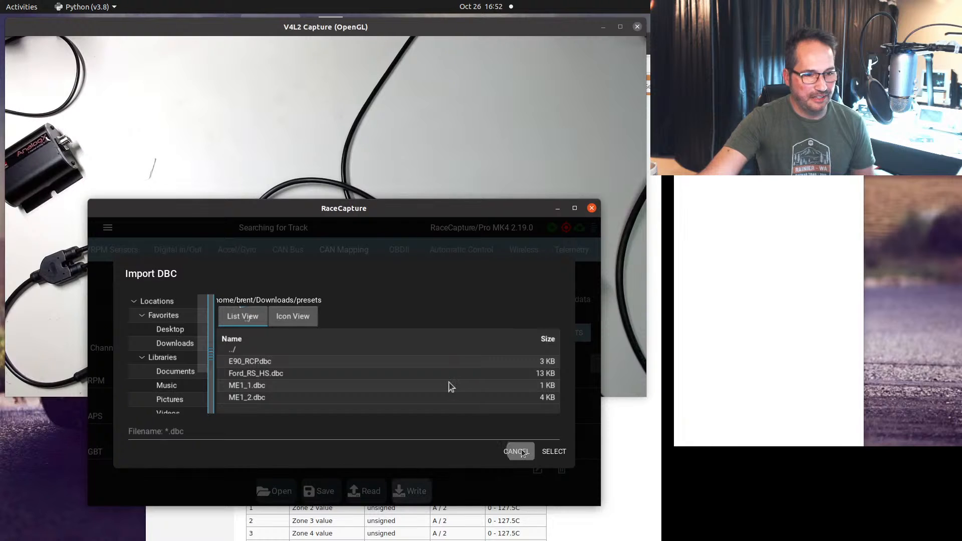
{"action": "left_click", "coordinate": [565, 330]}
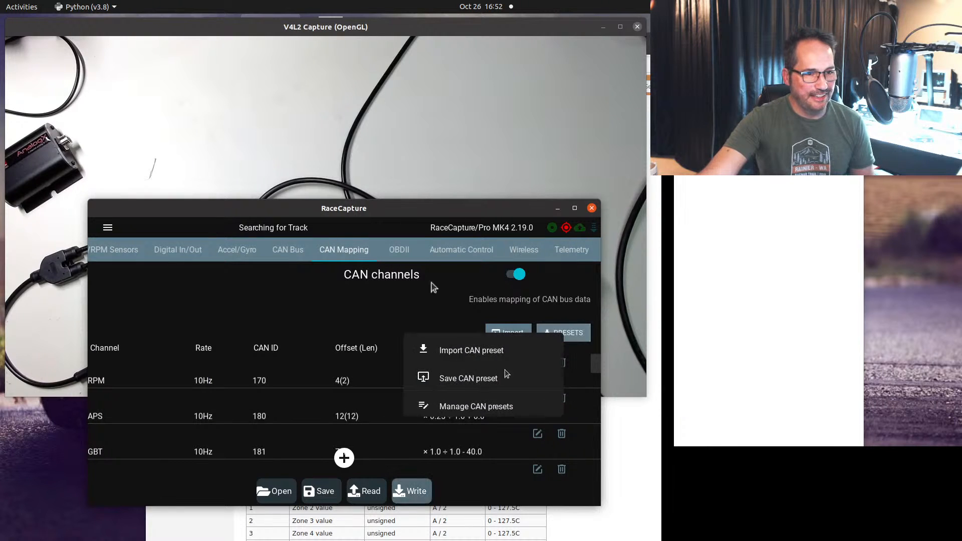
{"action": "left_click", "coordinate": [498, 352]}
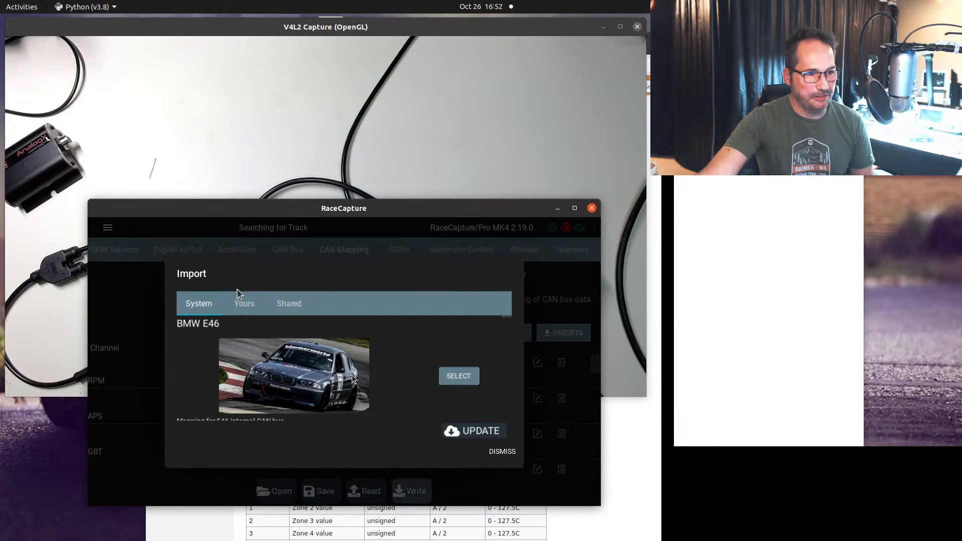
{"action": "scroll", "coordinate": [353, 379], "scroll_direction": "down", "scroll_amount": 3}
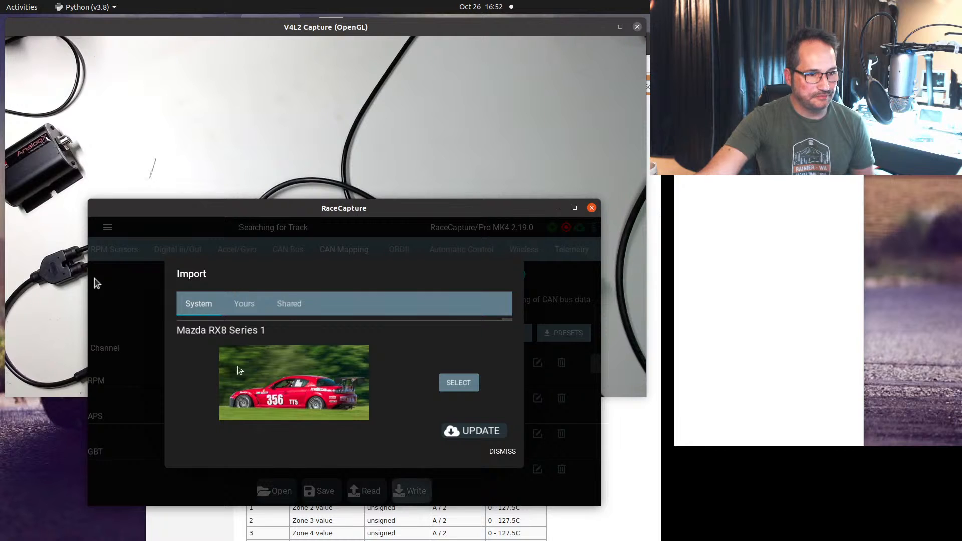
{"action": "scroll", "coordinate": [239, 369], "scroll_direction": "down", "scroll_amount": 3}
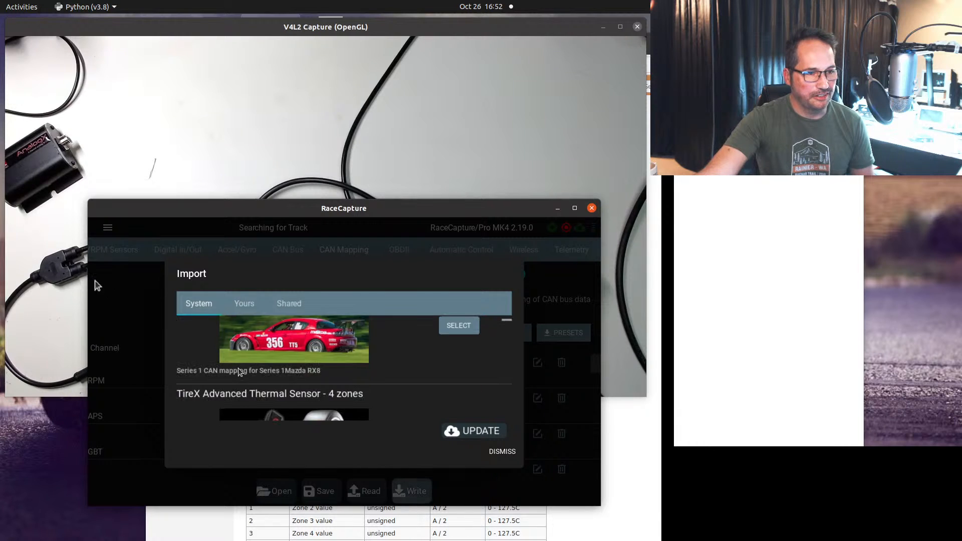
{"action": "scroll", "coordinate": [239, 369], "scroll_direction": "up", "scroll_amount": 1}
{"action": "scroll", "coordinate": [213, 353], "scroll_direction": "down", "scroll_amount": 4}
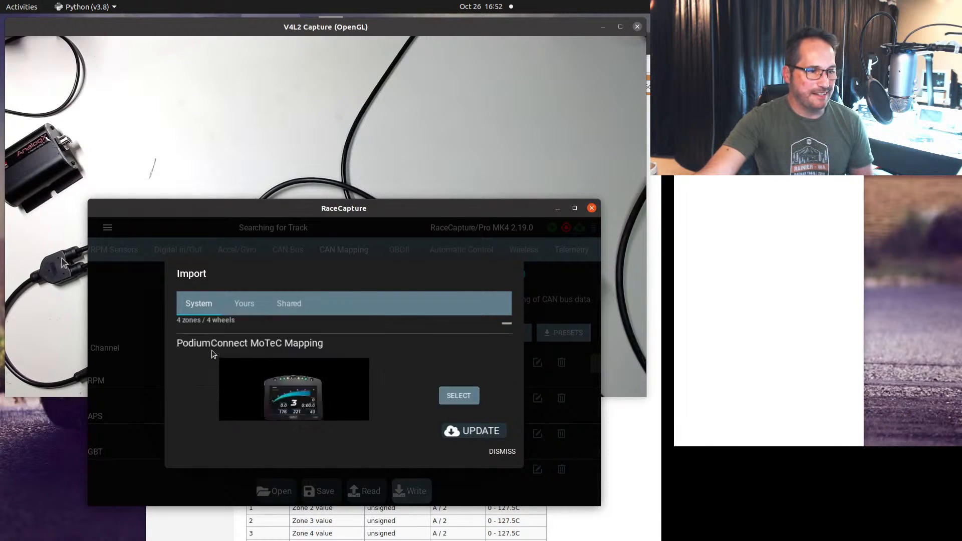
{"action": "scroll", "coordinate": [213, 353], "scroll_direction": "down", "scroll_amount": 1}
{"action": "scroll", "coordinate": [198, 353], "scroll_direction": "up", "scroll_amount": 1}
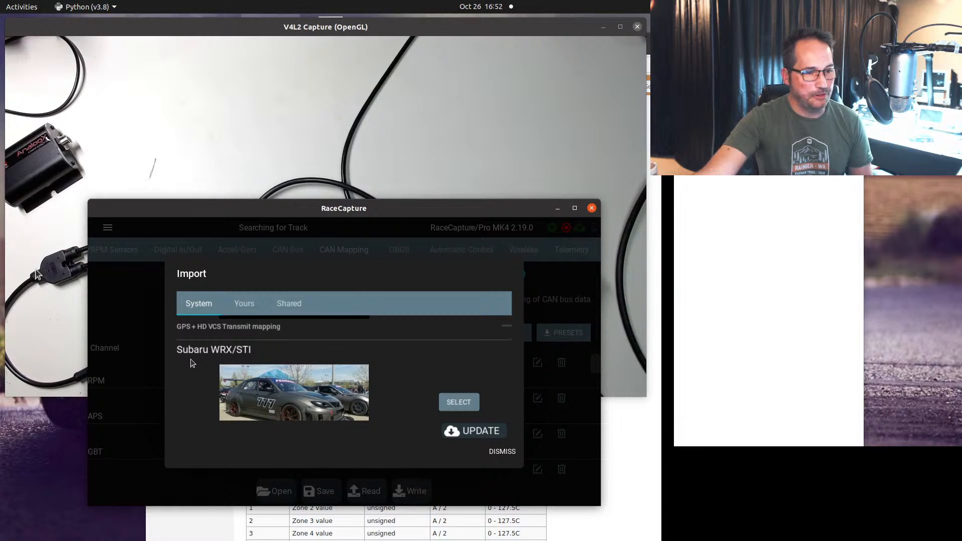
{"action": "scroll", "coordinate": [191, 359], "scroll_direction": "down", "scroll_amount": 5}
{"action": "scroll", "coordinate": [191, 361], "scroll_direction": "down", "scroll_amount": 6}
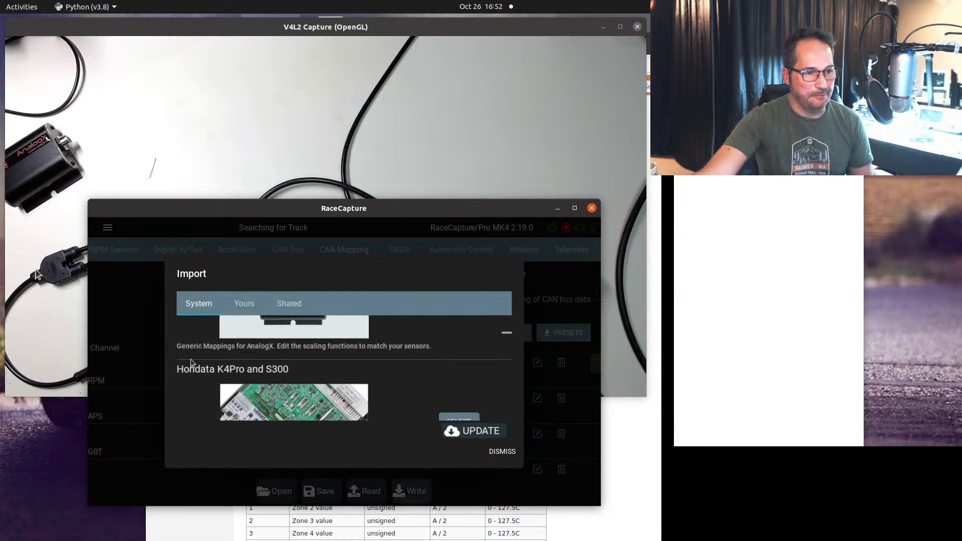
{"action": "scroll", "coordinate": [191, 361], "scroll_direction": "down", "scroll_amount": 3}
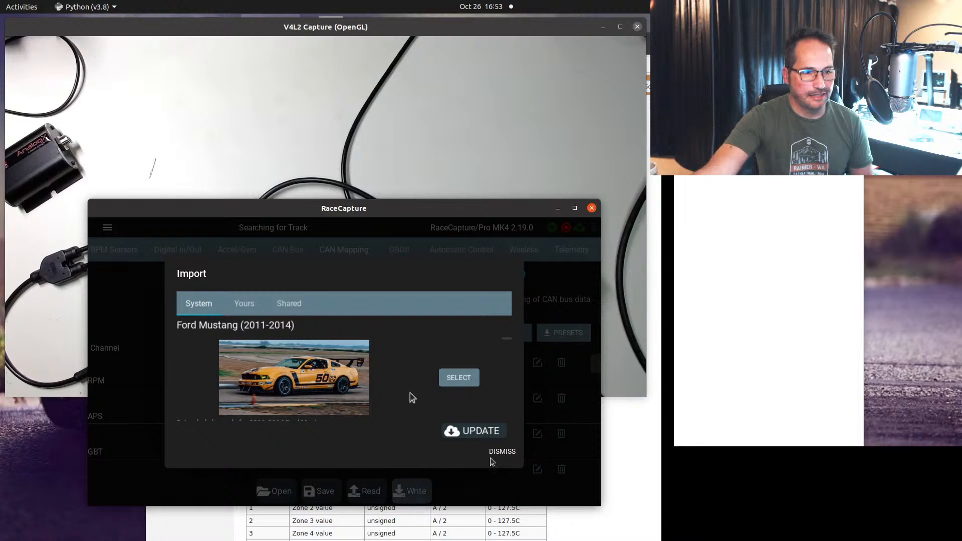
{"action": "left_click", "coordinate": [502, 452]}
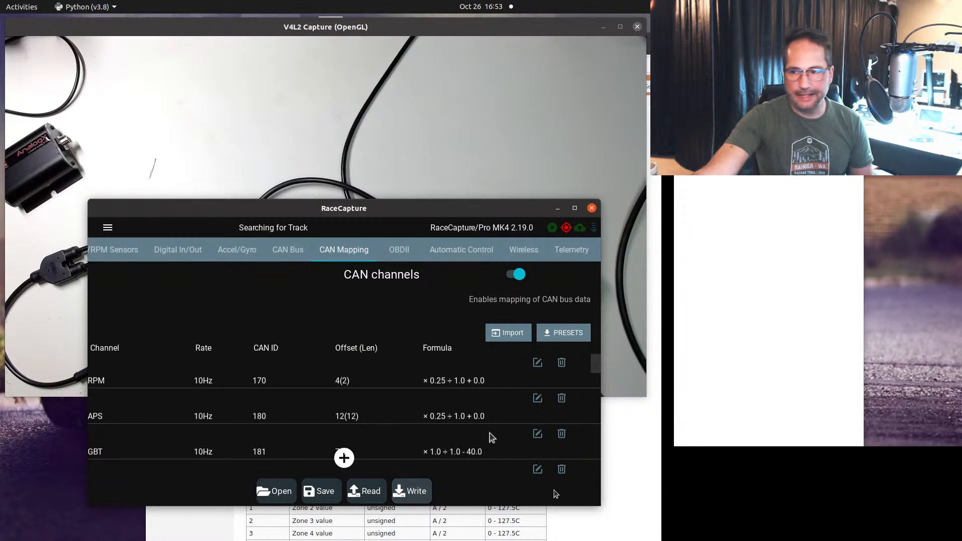
Switch to the CAN and OBDII presentation in Firefox and advance to the slide on OBDII as a request-reply protocol.
{"action": "left_click", "coordinate": [679, 408]}
{"action": "left_click", "coordinate": [209, 42]}
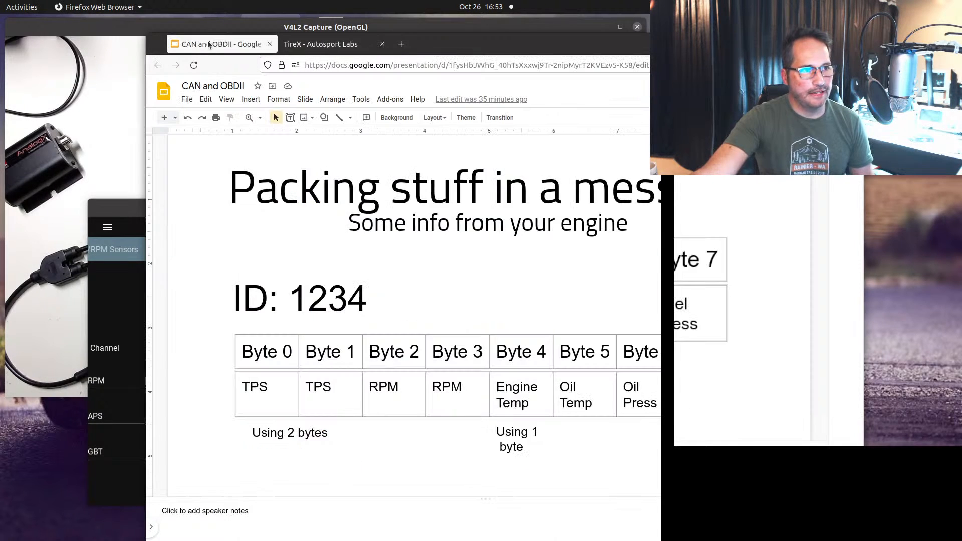
{"action": "left_click", "coordinate": [213, 210]}
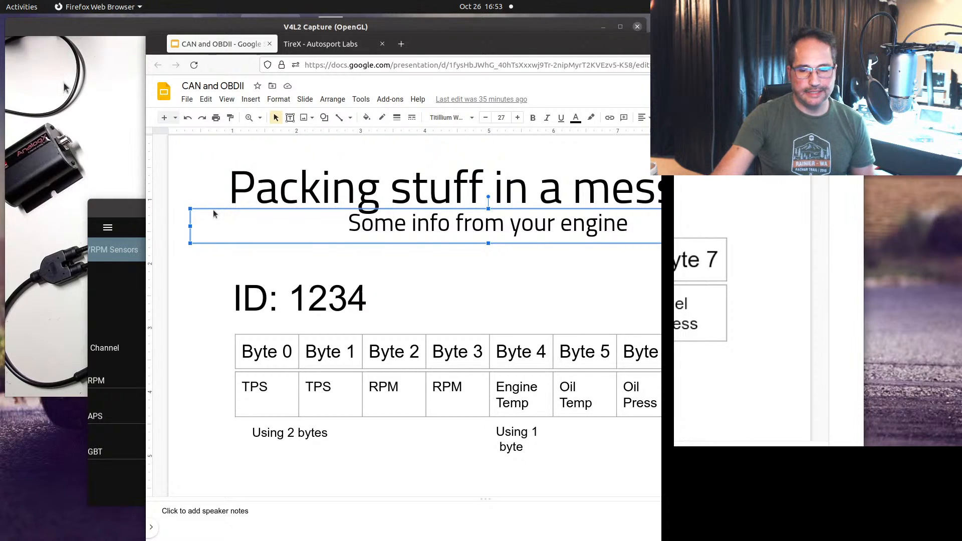
{"action": "key", "text": "Page_Down"}
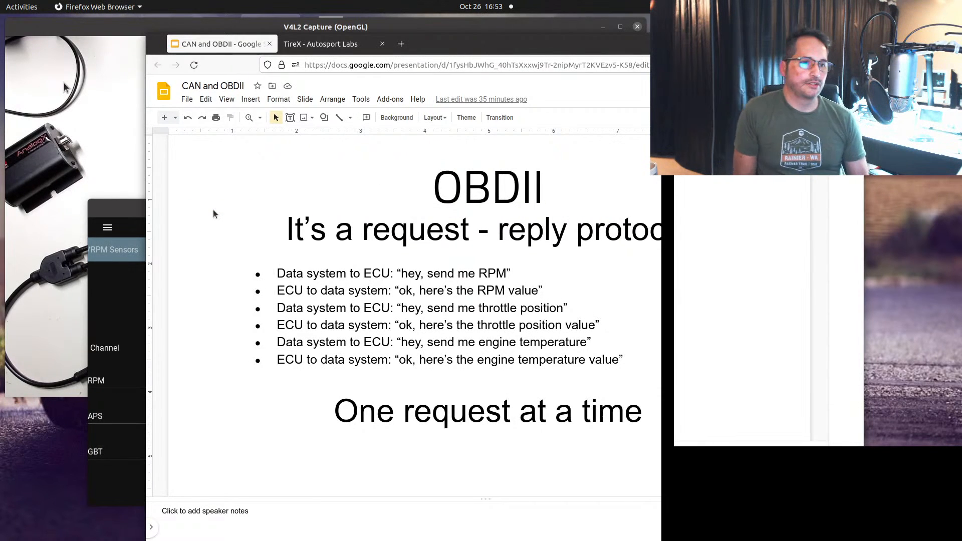
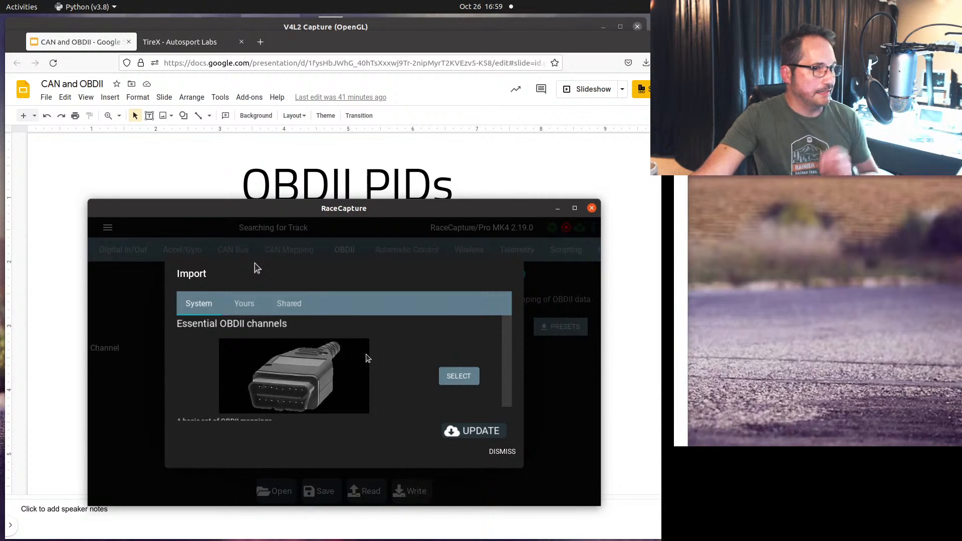
Import the System preset Essential OBDII channels into RaceCapture's OBDII mapping and open the RPM channel for editing.
{"action": "left_click", "coordinate": [475, 381]}
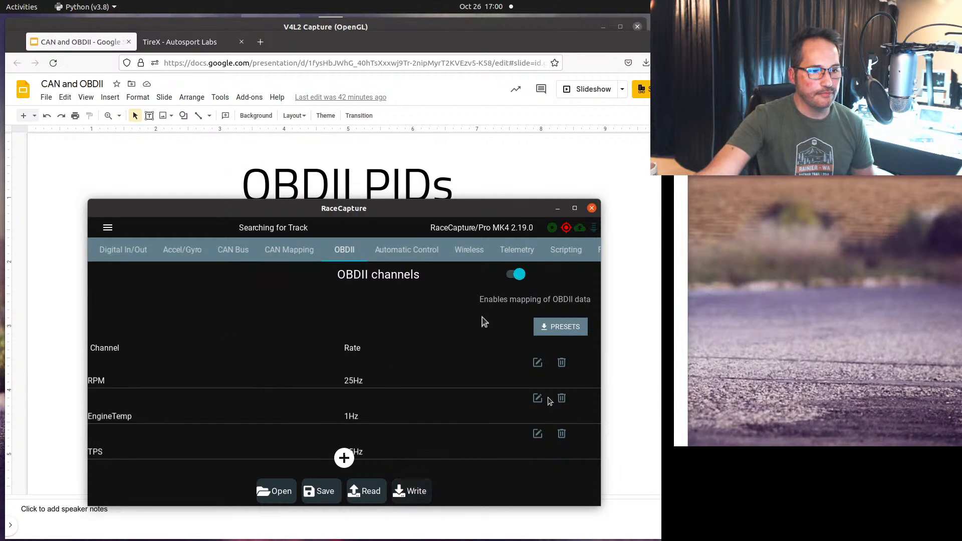
{"action": "left_click", "coordinate": [537, 364]}
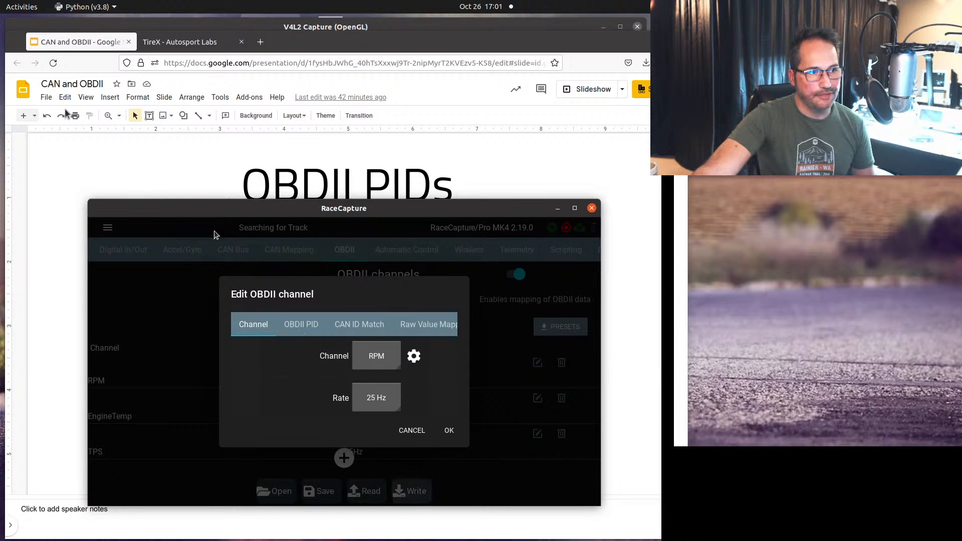
{"action": "left_click_drag", "start_coordinate": [204, 215], "coordinate": [198, 234]}
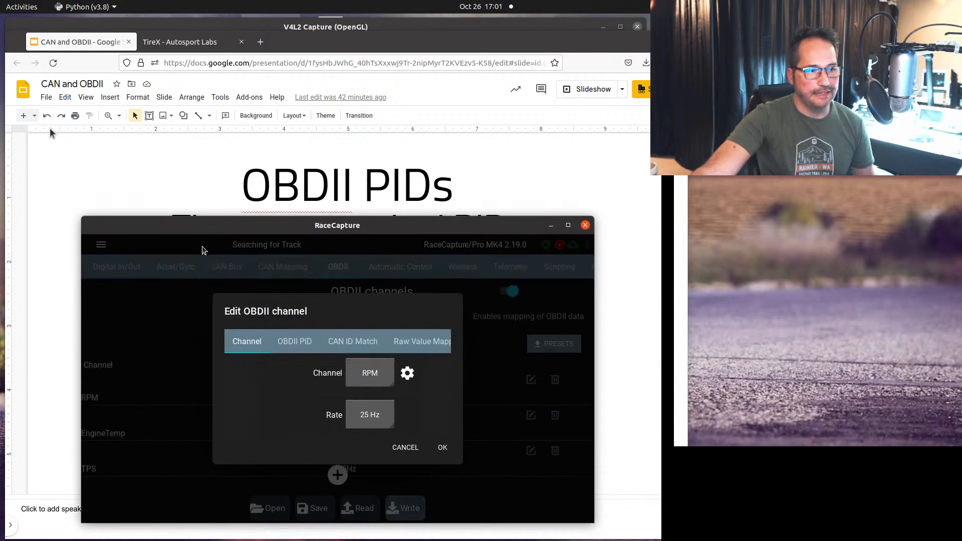
Examine the OBDII PID and mode settings of the RPM channel.
{"action": "left_click", "coordinate": [290, 345]}
{"action": "left_click", "coordinate": [239, 347]}
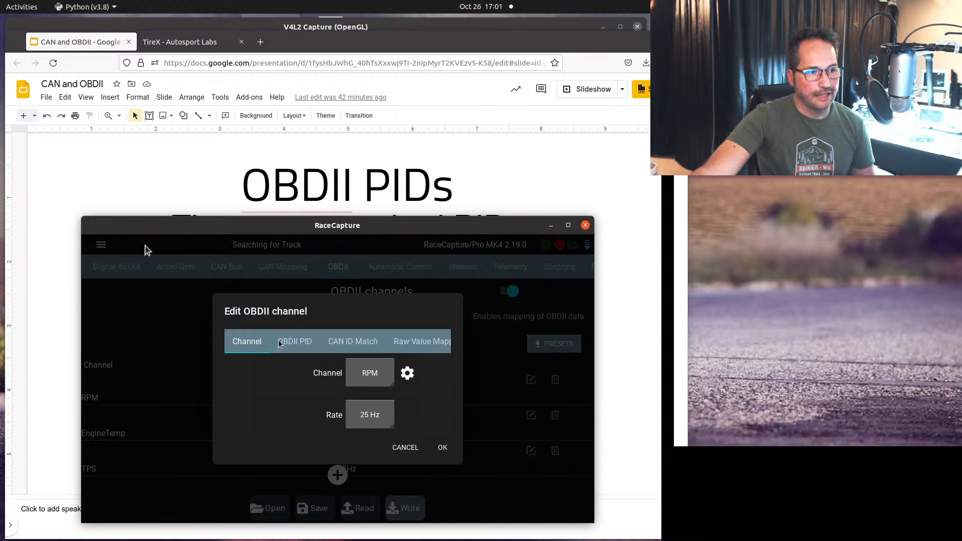
{"action": "left_click", "coordinate": [279, 344]}
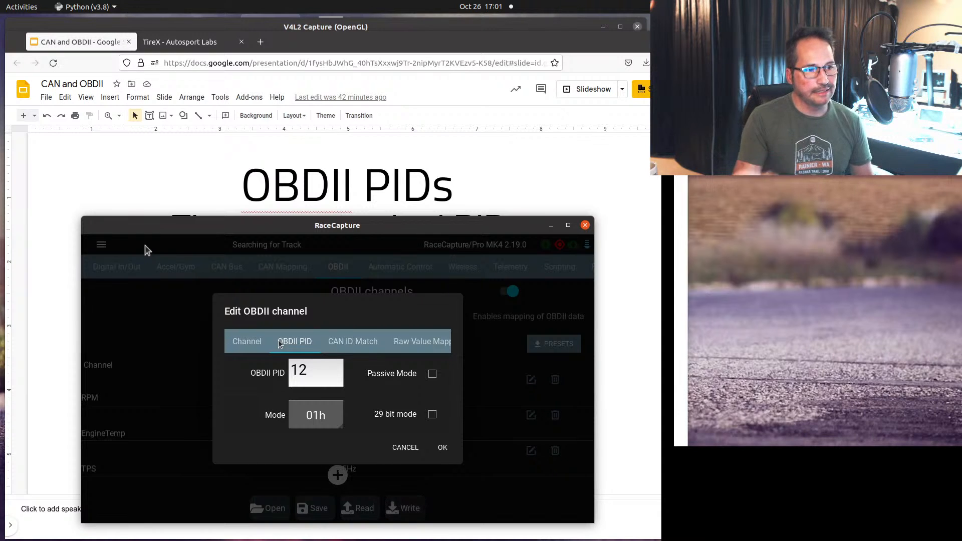
{"action": "left_click", "coordinate": [331, 374]}
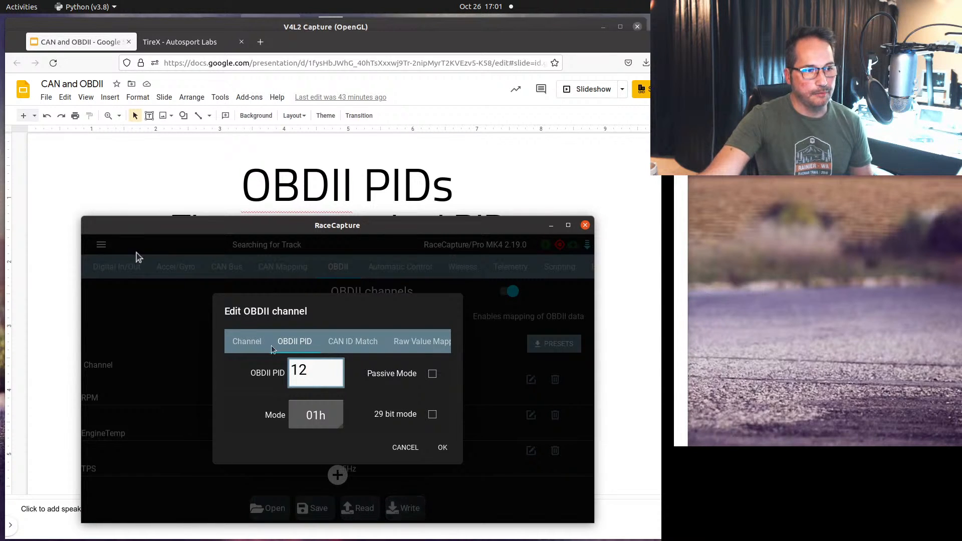
{"action": "left_click", "coordinate": [247, 341]}
{"action": "left_click", "coordinate": [294, 341]}
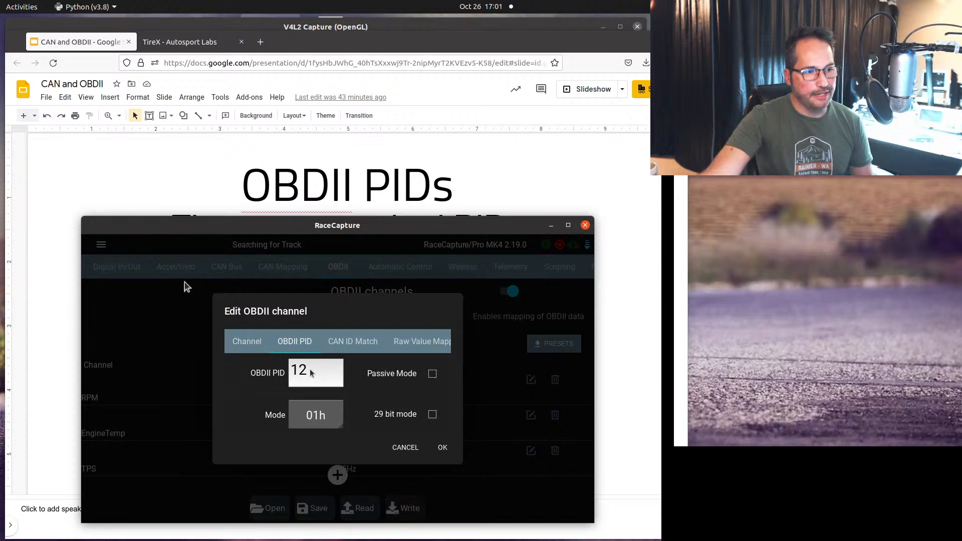
{"action": "left_click", "coordinate": [310, 373]}
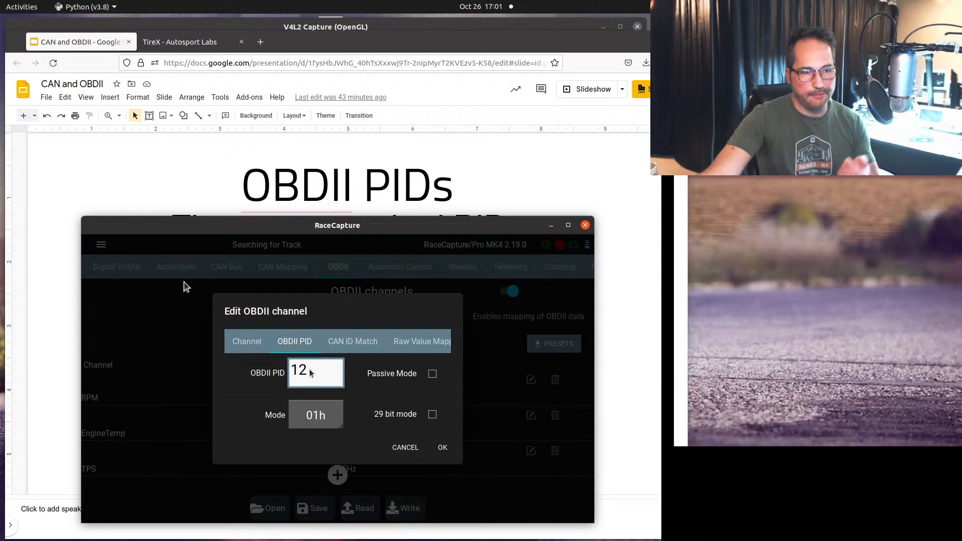
Review the RPM channel's CAN ID match, raw value mapping and formula, and cancel the edit without changes.
{"action": "left_click", "coordinate": [343, 346]}
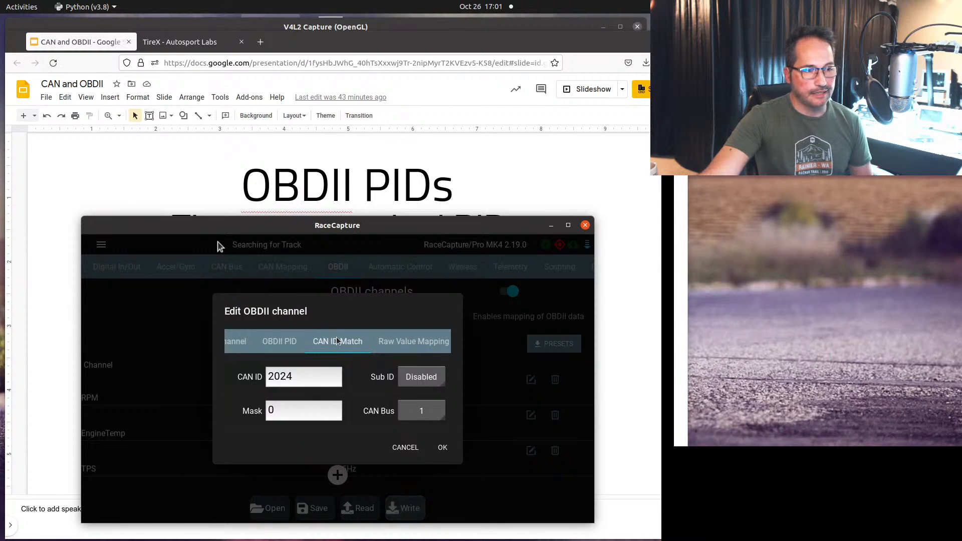
{"action": "left_click", "coordinate": [307, 384]}
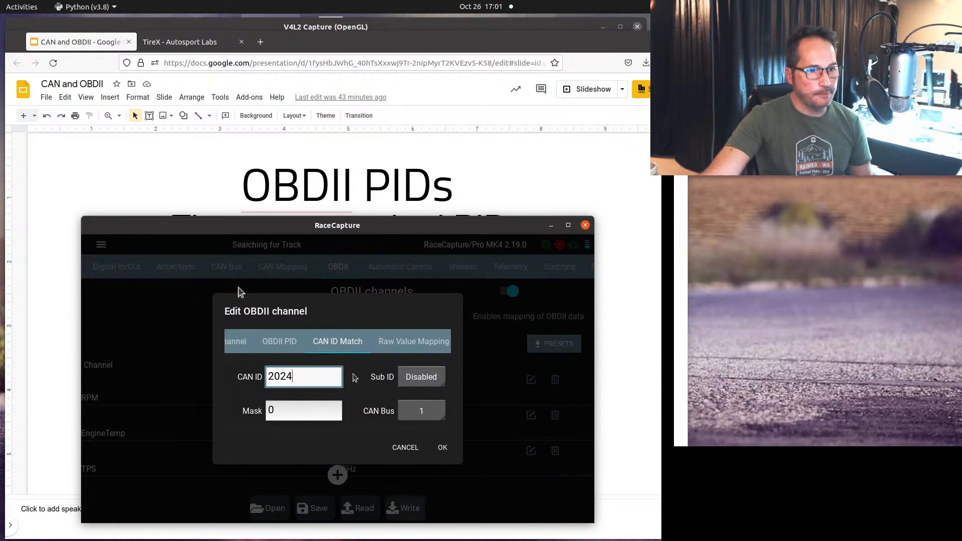
{"action": "left_click", "coordinate": [384, 344]}
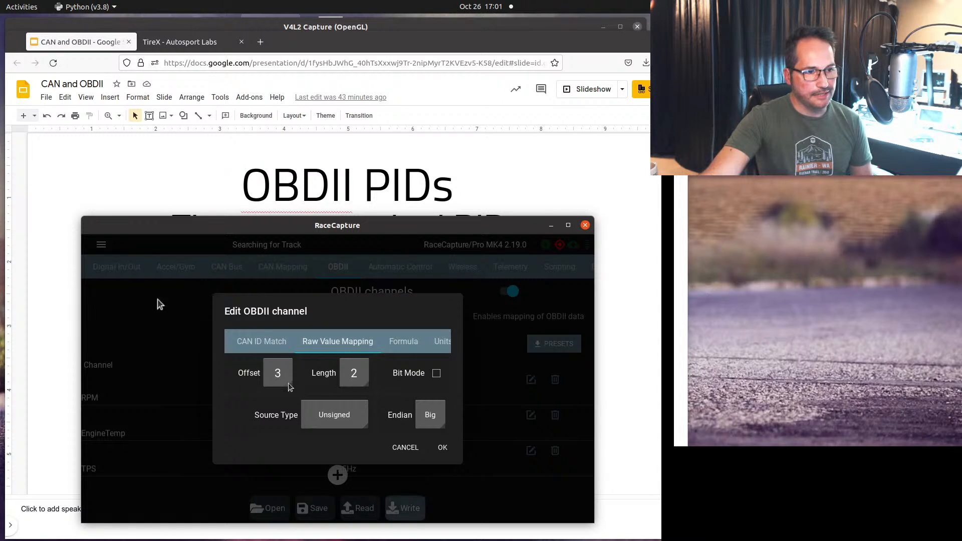
{"action": "left_click", "coordinate": [401, 349]}
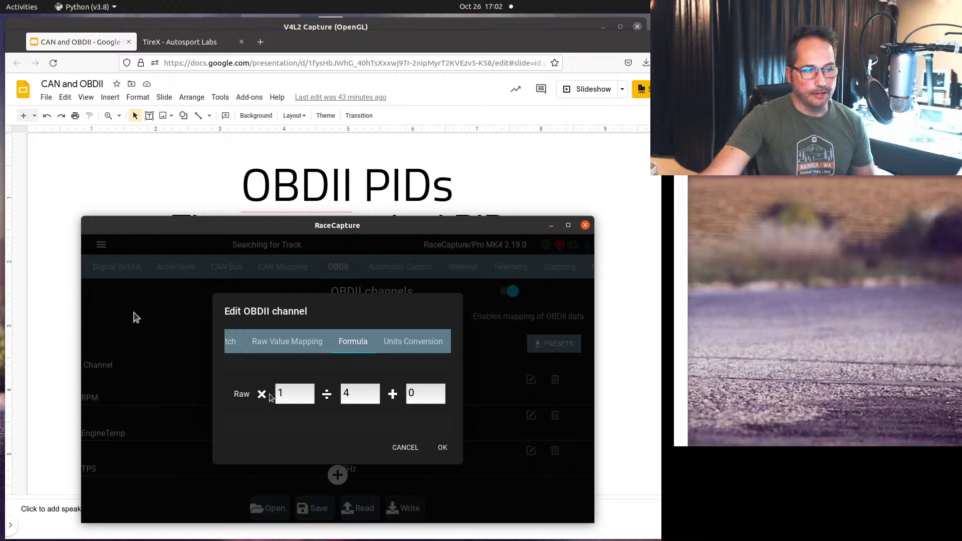
{"action": "left_click", "coordinate": [288, 399]}
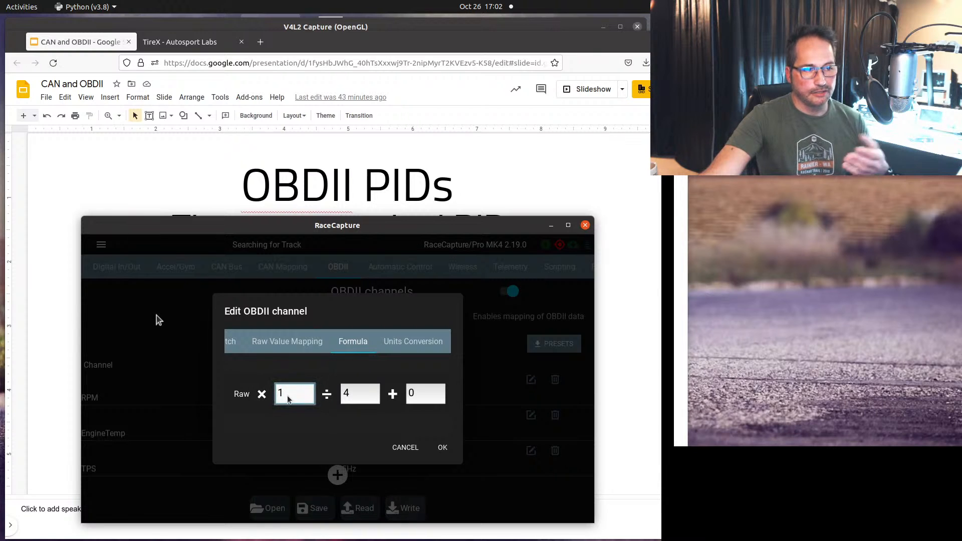
{"action": "left_click", "coordinate": [361, 400]}
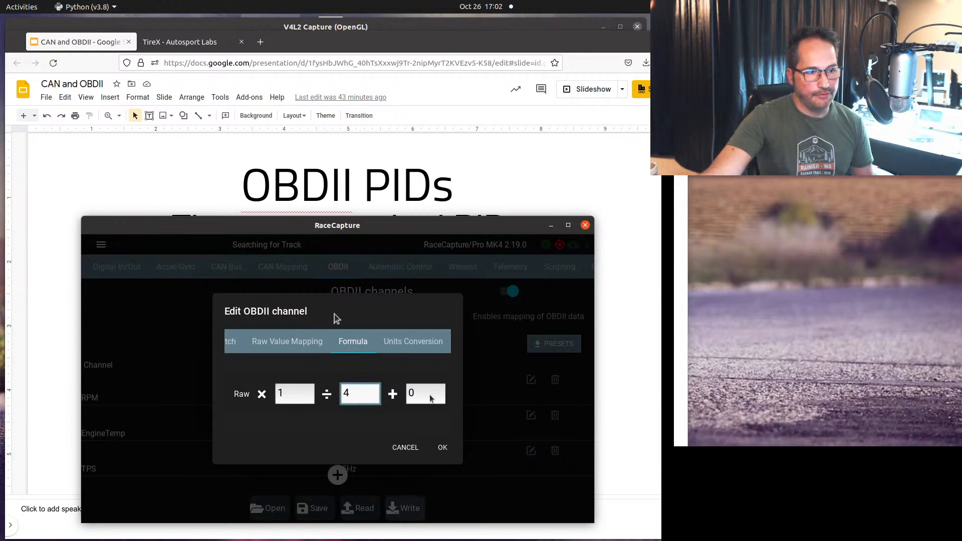
{"action": "left_click", "coordinate": [405, 447]}
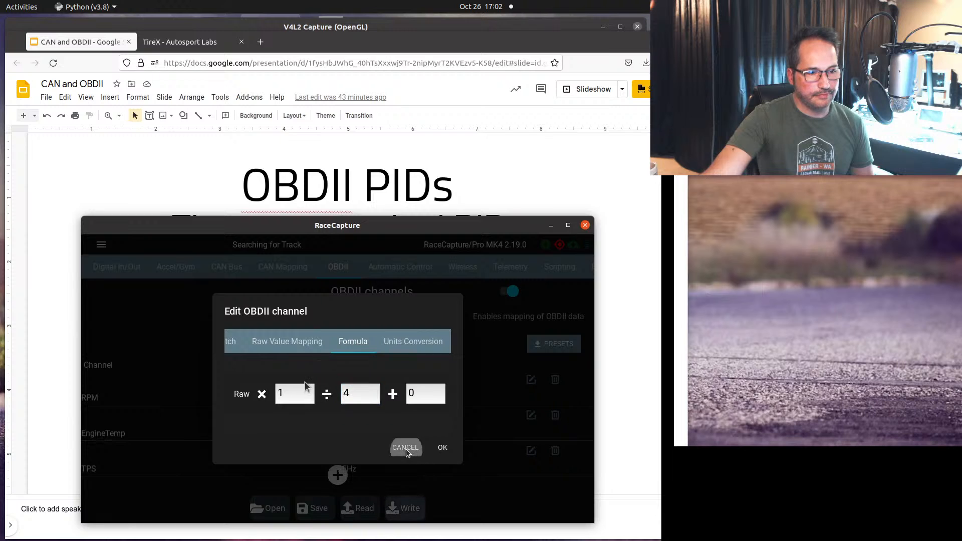
Open the EngineTemp channel for editing and review its OBDII PID, CAN ID match and raw value mapping.
{"action": "left_click", "coordinate": [530, 415]}
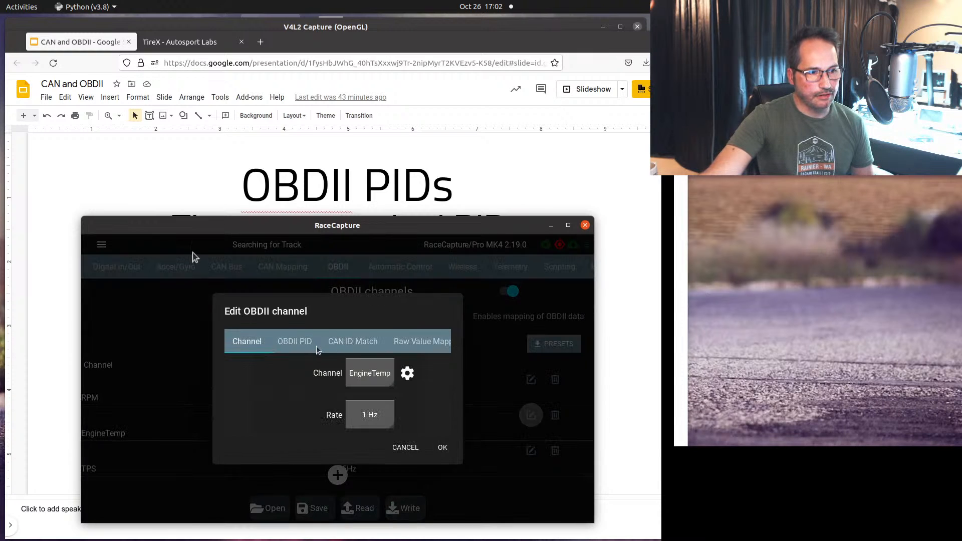
{"action": "left_click", "coordinate": [291, 338]}
{"action": "left_click", "coordinate": [309, 378]}
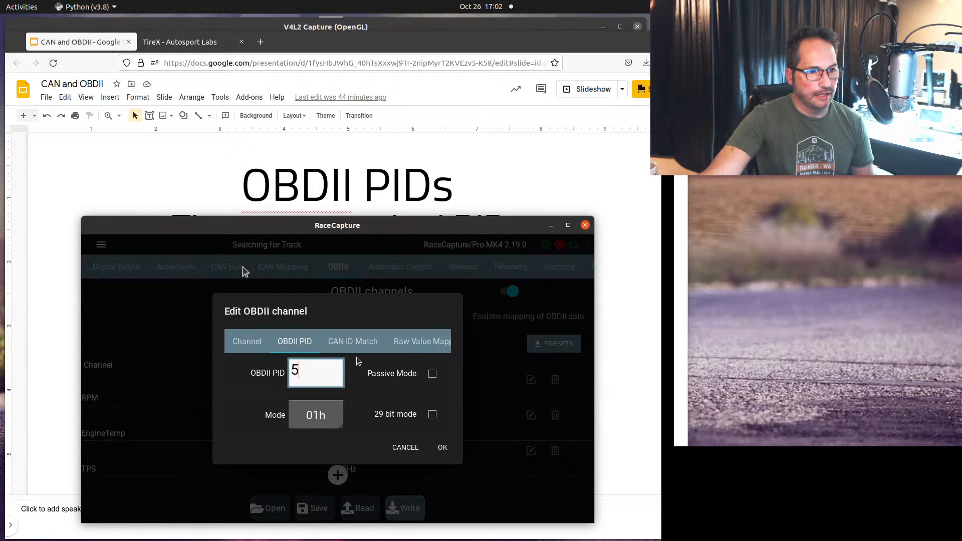
{"action": "left_click", "coordinate": [342, 341]}
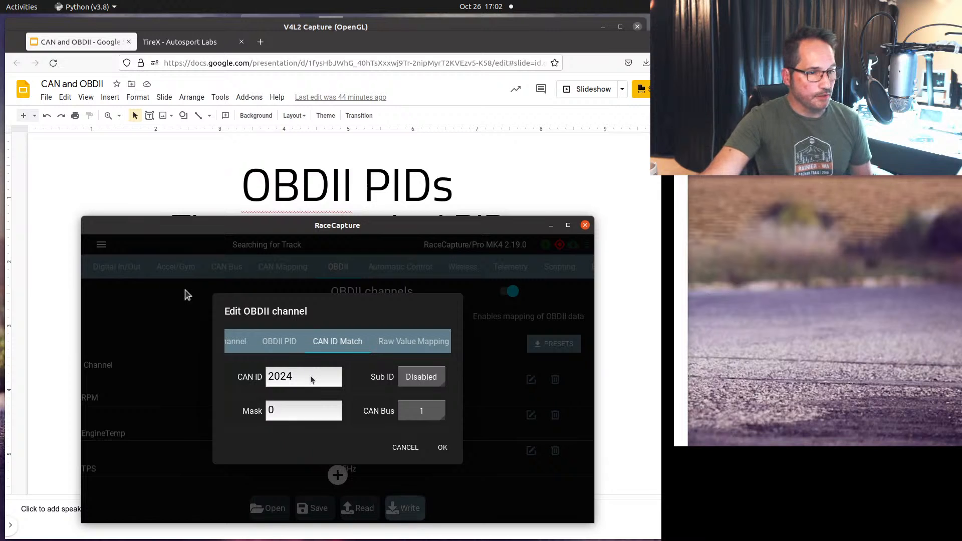
{"action": "left_click", "coordinate": [412, 338]}
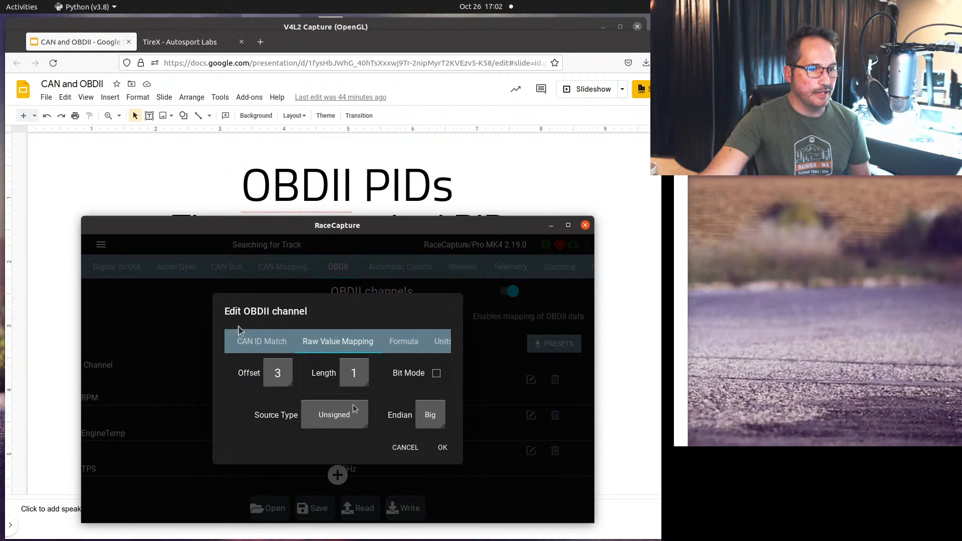
Review the EngineTemp channel's formula and units conversion settings, and cancel the edit without changes.
{"action": "left_click", "coordinate": [436, 345]}
{"action": "left_click", "coordinate": [359, 336]}
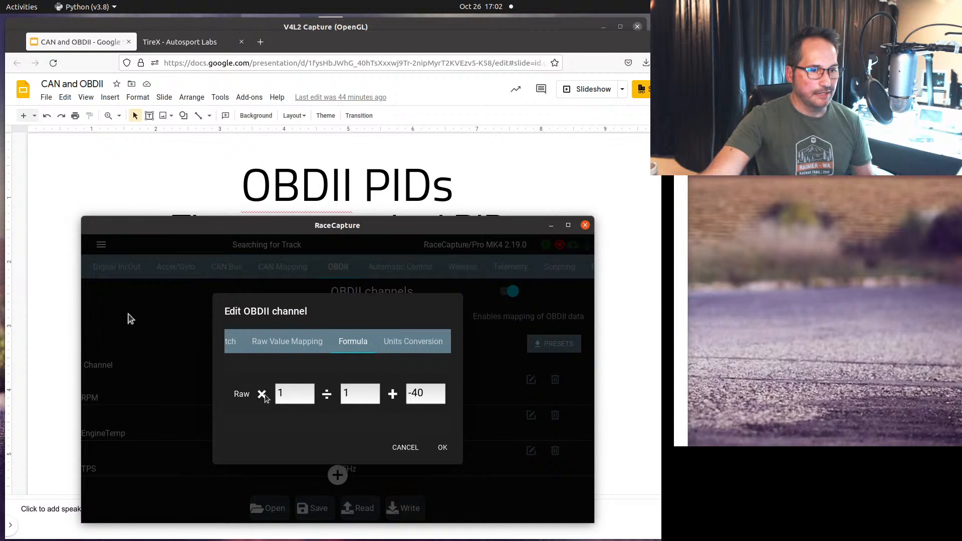
{"action": "left_click", "coordinate": [281, 399]}
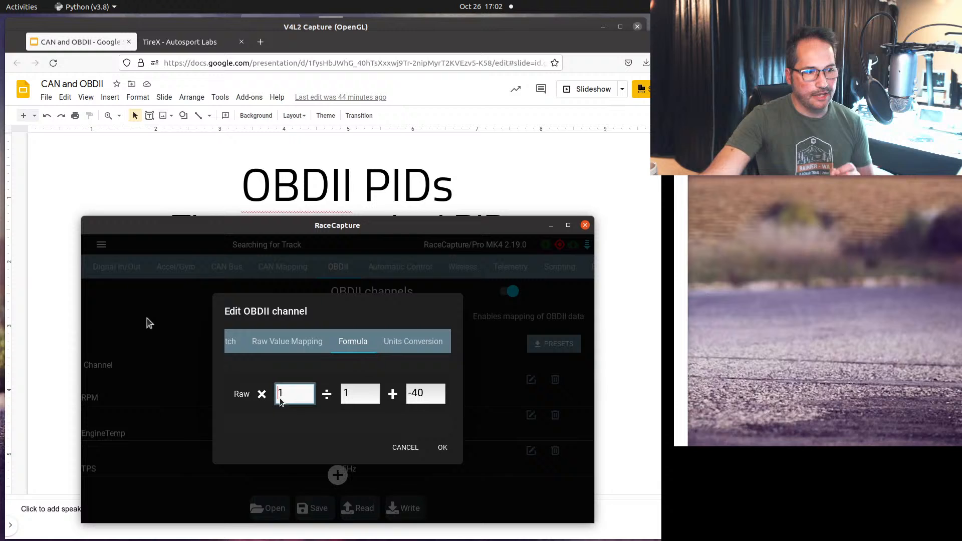
{"action": "left_click", "coordinate": [350, 402]}
{"action": "left_click", "coordinate": [425, 395]}
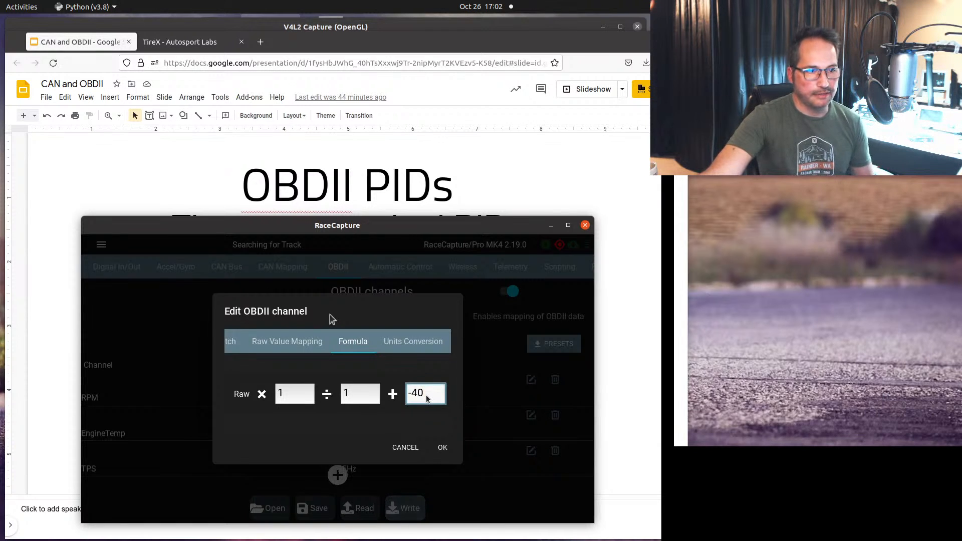
{"action": "left_click", "coordinate": [389, 347]}
{"action": "left_click", "coordinate": [340, 337]}
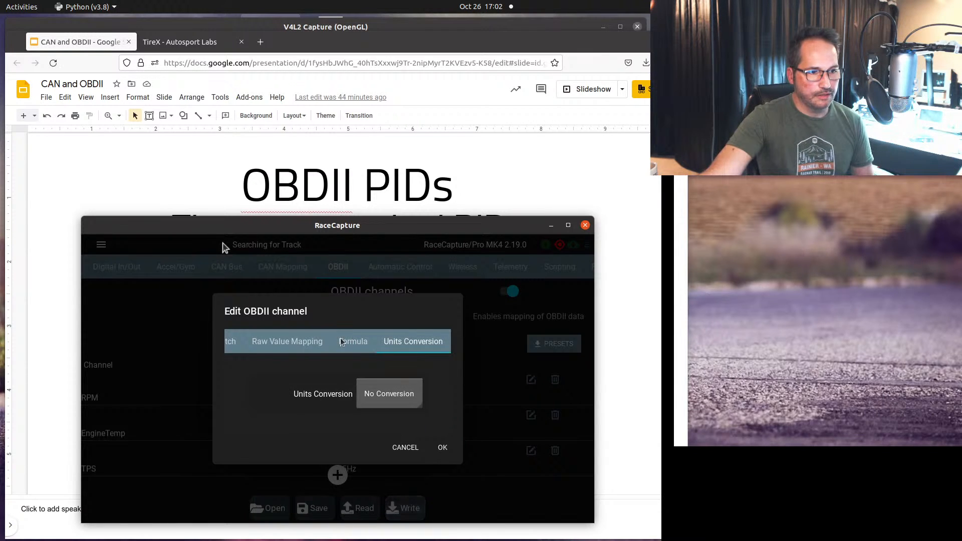
{"action": "left_click", "coordinate": [234, 337]}
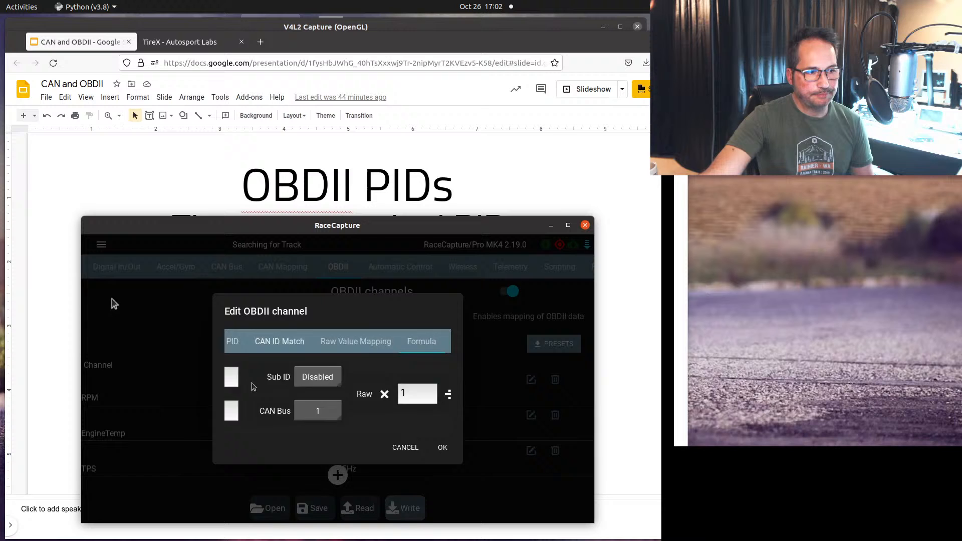
{"action": "left_click", "coordinate": [412, 453]}
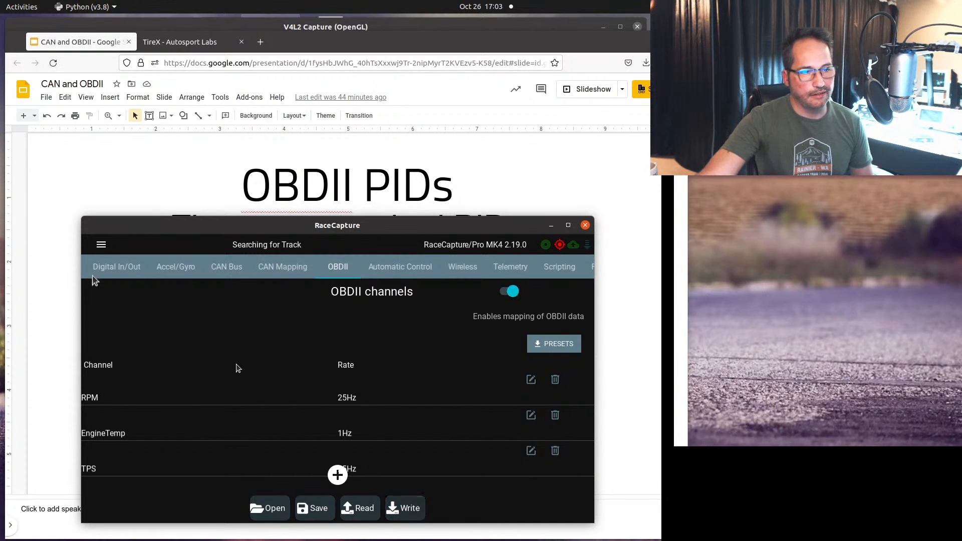
Review the RPM channel's OBDII PID, rate and available CAN bus choices, and close the channel editor without changes.
{"action": "left_click", "coordinate": [531, 379]}
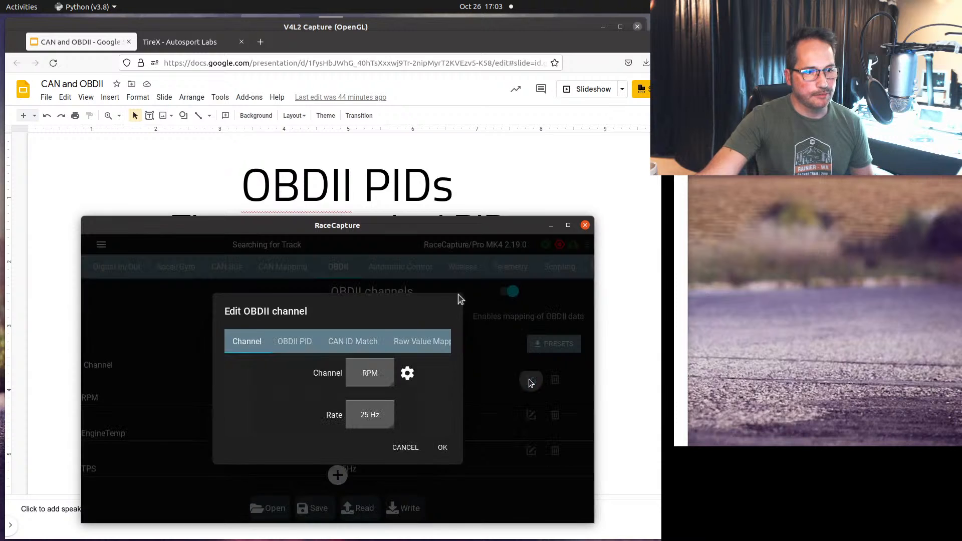
{"action": "left_click", "coordinate": [305, 341]}
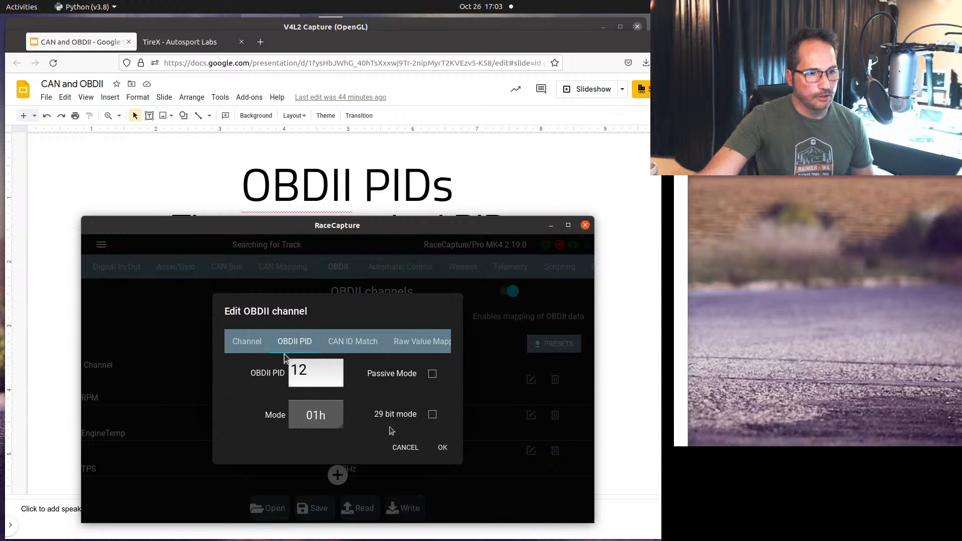
{"action": "left_click", "coordinate": [236, 340]}
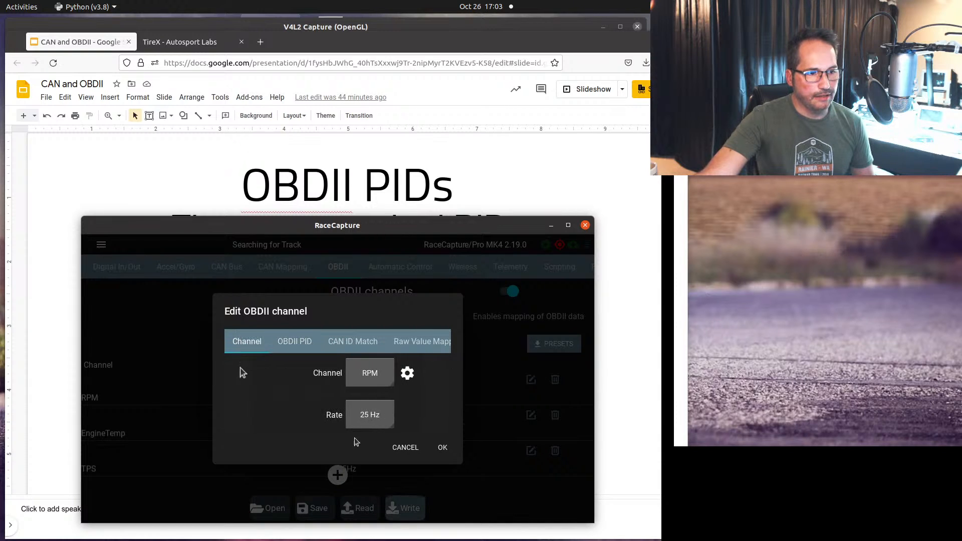
{"action": "left_click", "coordinate": [358, 349]}
{"action": "left_click", "coordinate": [408, 417]}
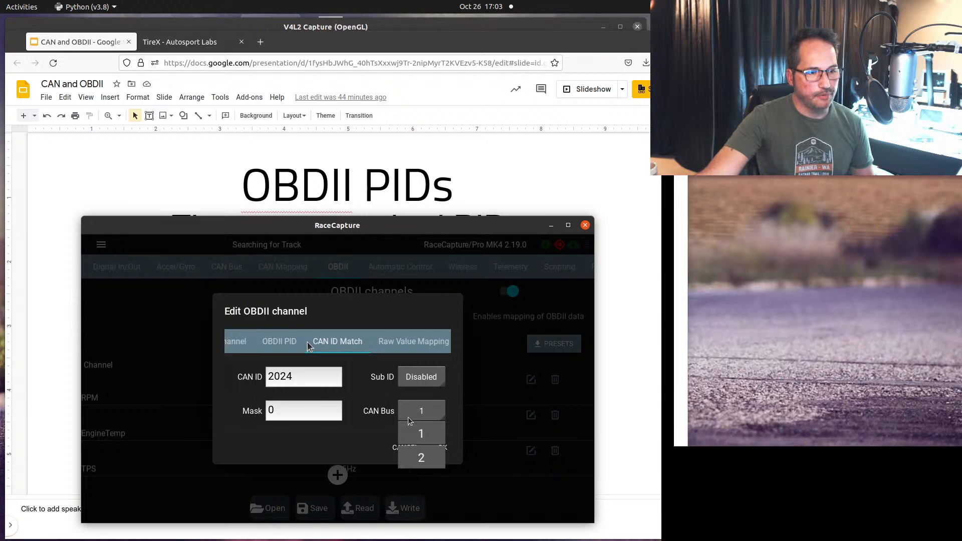
{"action": "left_click", "coordinate": [378, 400]}
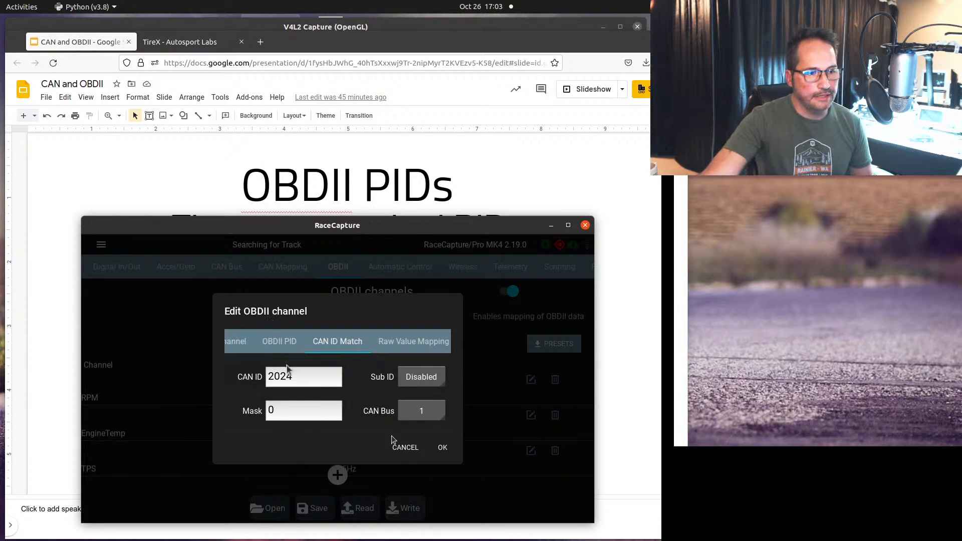
{"action": "left_click", "coordinate": [405, 447]}
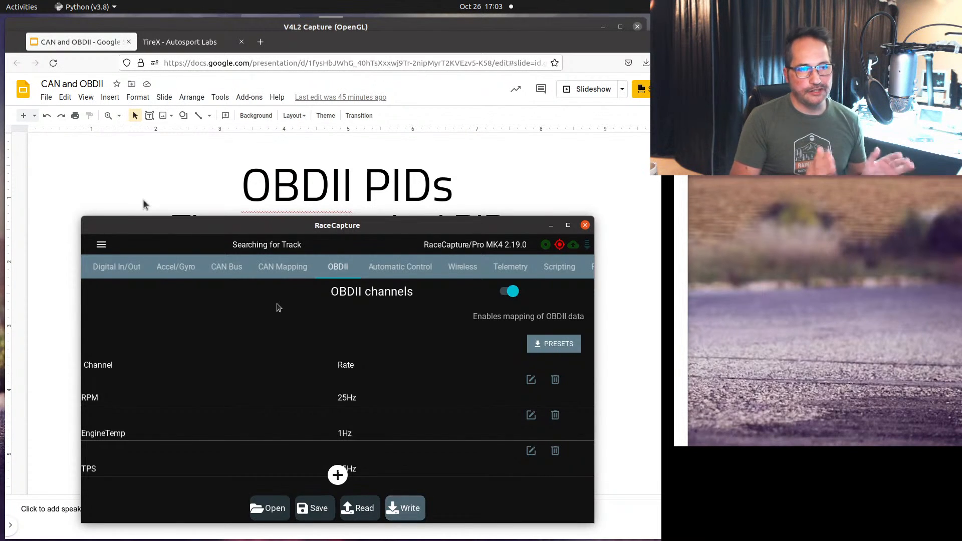
Look over the mapped CAN channels in CAN Mapping and return to the OBDII channel list.
{"action": "left_click", "coordinate": [276, 265]}
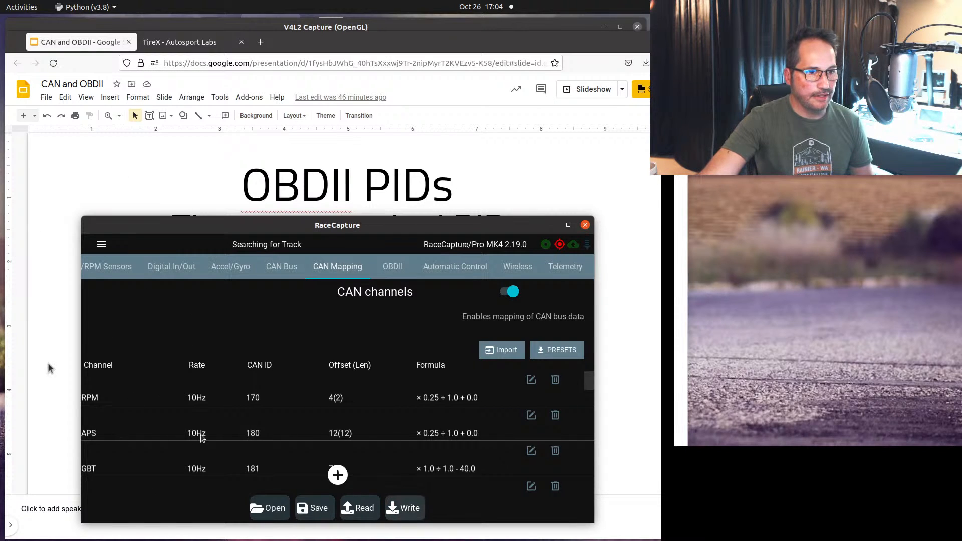
{"action": "scroll", "coordinate": [210, 430], "scroll_direction": "down", "scroll_amount": 1}
{"action": "scroll", "coordinate": [209, 429], "scroll_direction": "up", "scroll_amount": 2}
{"action": "left_click", "coordinate": [392, 266]}
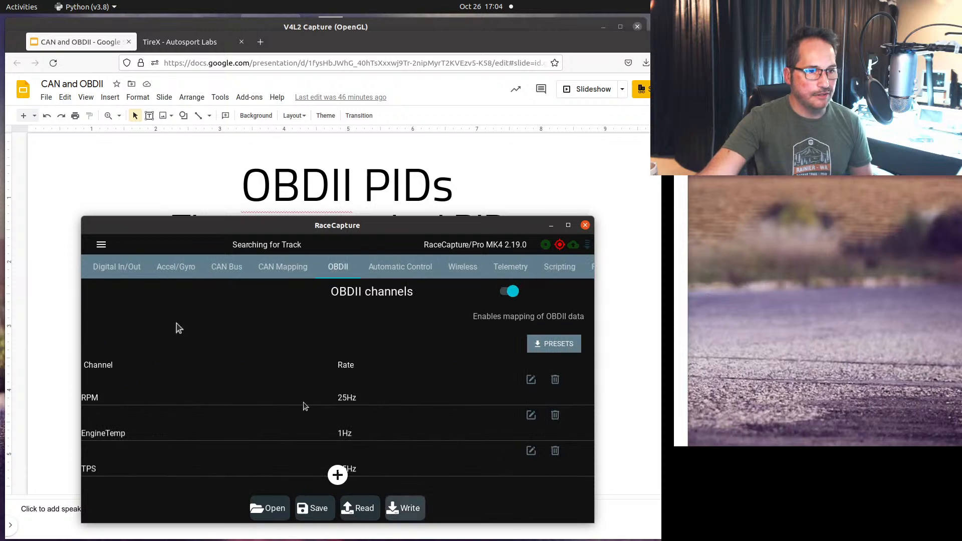
Delete the EngineTemp and TPS channels from the OBDII channel list.
{"action": "left_click", "coordinate": [554, 414]}
{"action": "left_click", "coordinate": [457, 404]}
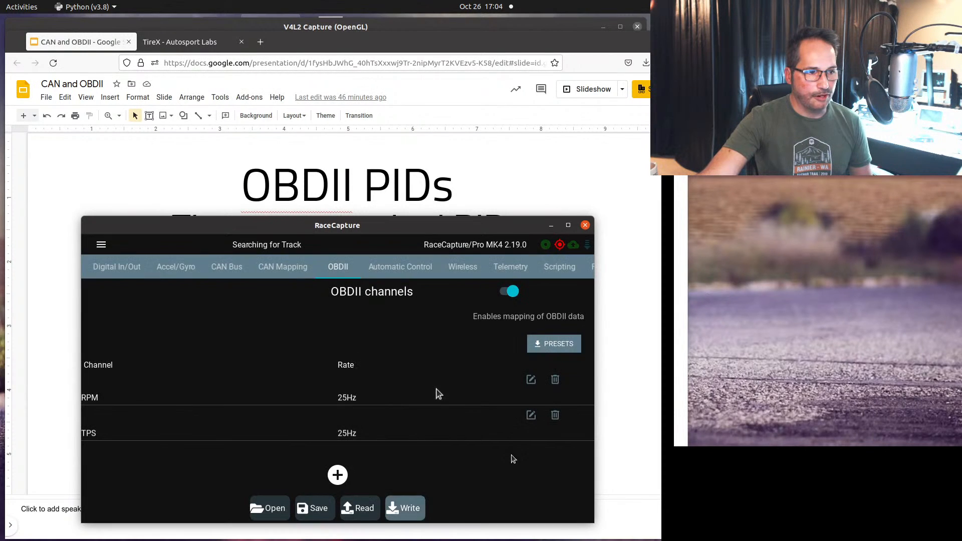
{"action": "left_click", "coordinate": [554, 416]}
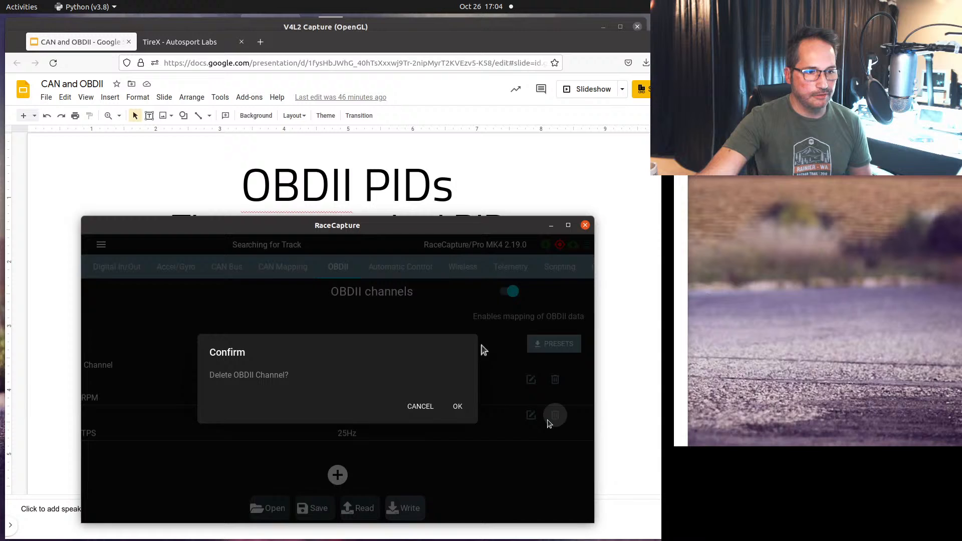
{"action": "left_click", "coordinate": [457, 405]}
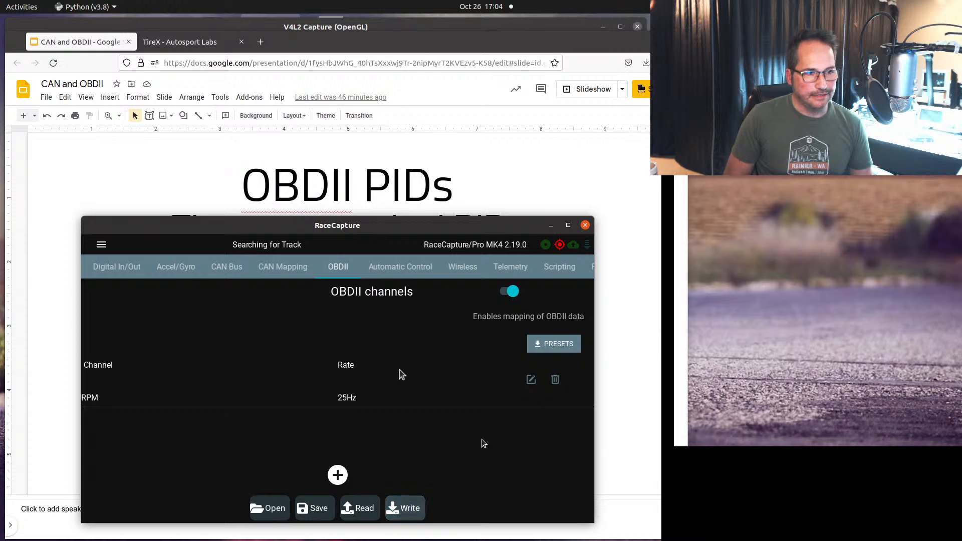
Switch to the CAN and OBDII presentation in Firefox and advance to the Extended OBDII PIDs slide.
{"action": "left_click", "coordinate": [117, 151]}
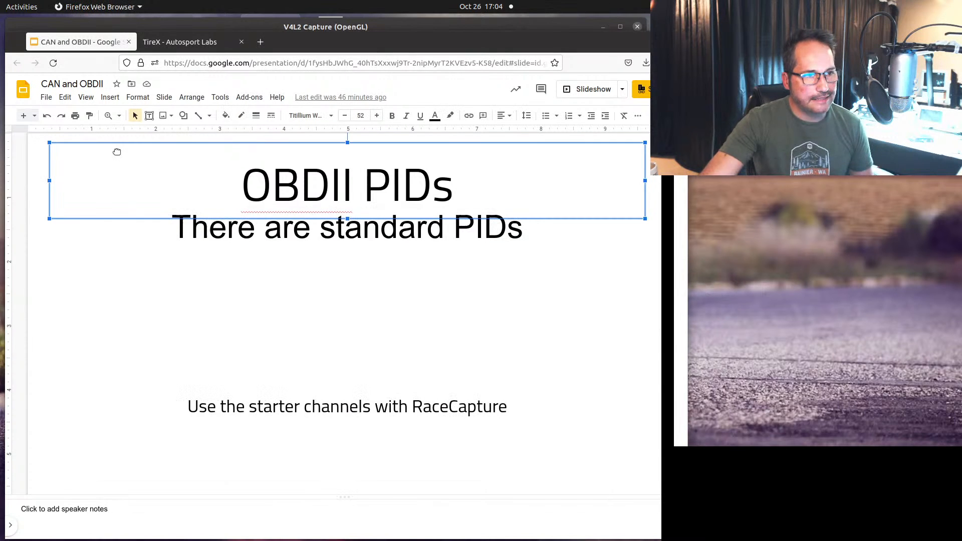
{"action": "key", "text": "Page_Down"}
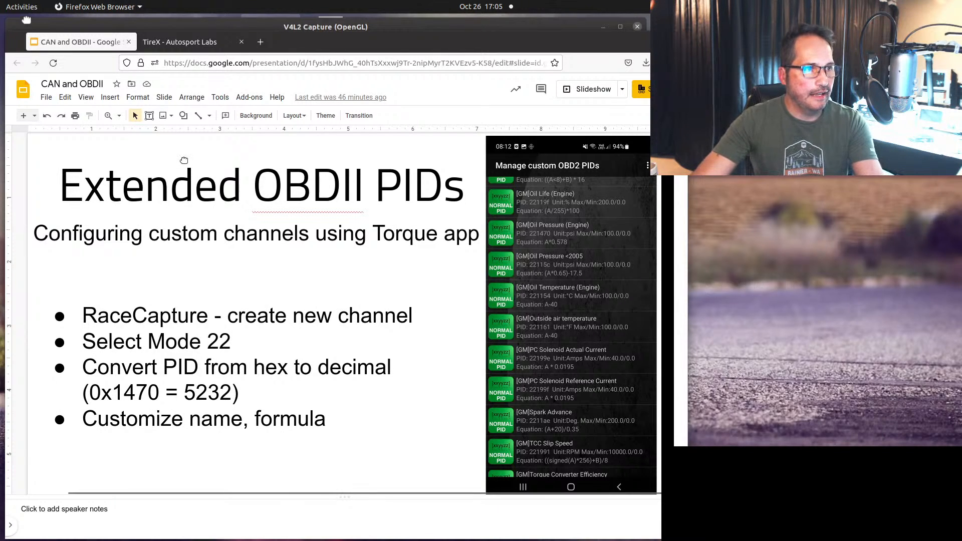
Search the web for "wikipedia obdii pids" in a new browser tab and open the Wikipedia article on OBD-II PIDs.
{"action": "key", "text": "ctrl+t"}
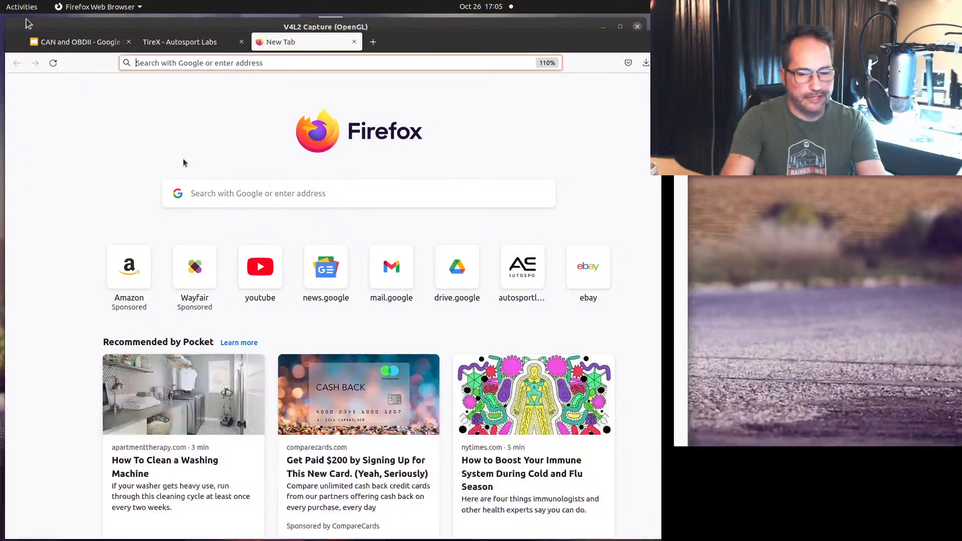
{"action": "type", "text": "wi"}
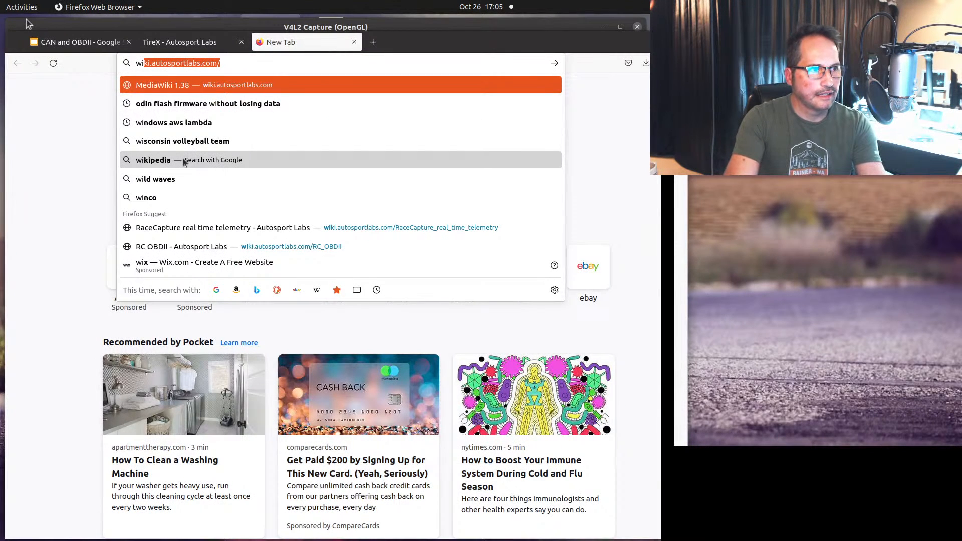
{"action": "type", "text": "kipedia"}
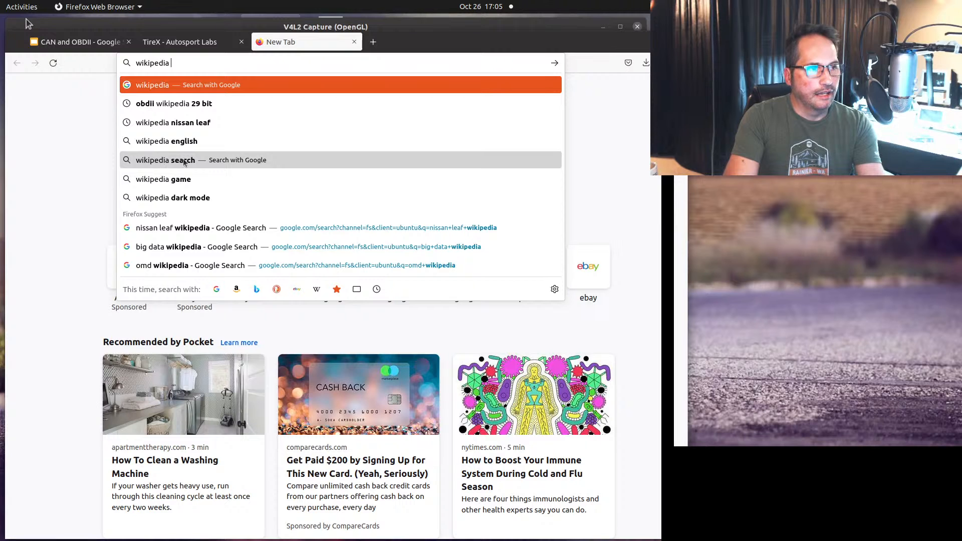
{"action": "type", "text": " obdii pids"}
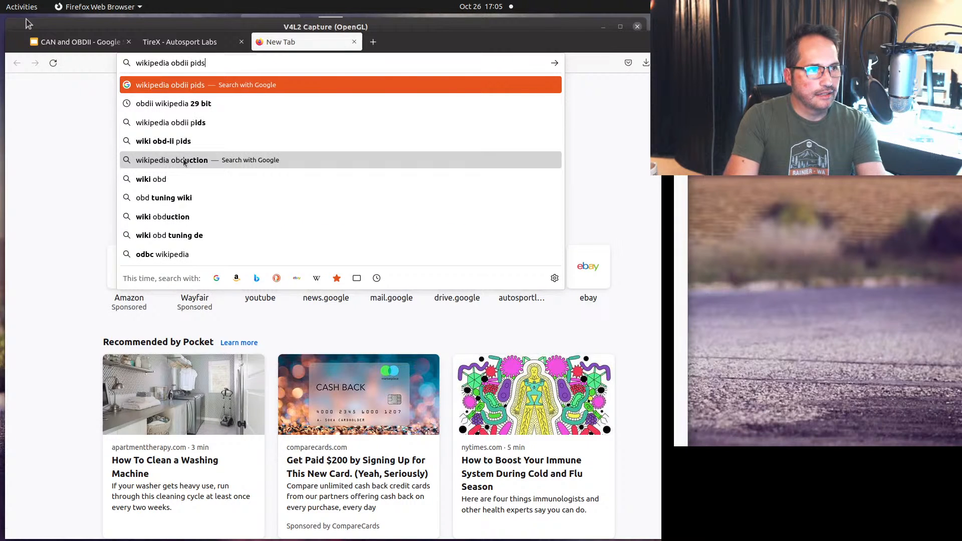
{"action": "key", "text": "Return"}
{"action": "left_click", "coordinate": [150, 186]}
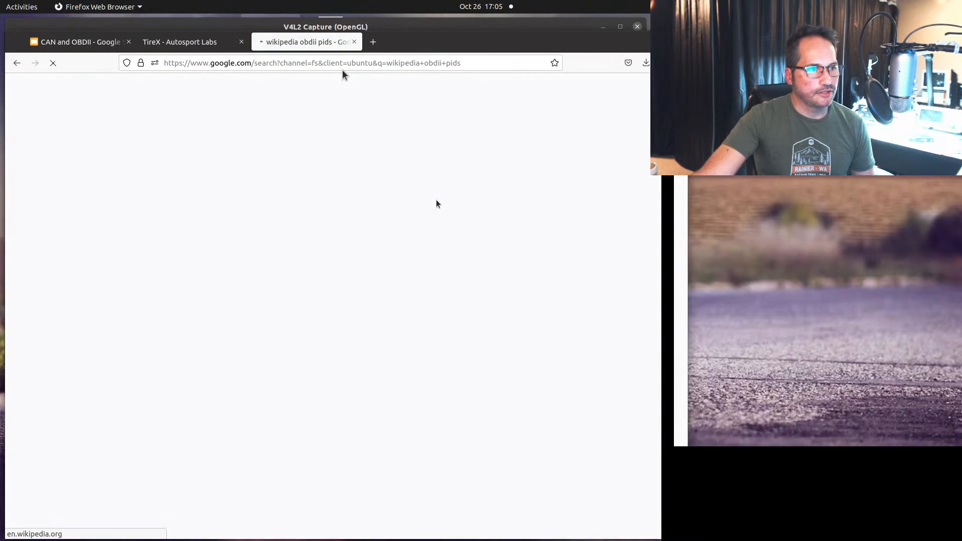
Examine the Service 01 table of standard PIDs in the article, including its hex and decimal PIDs, data bytes, units and formulas.
{"action": "scroll", "coordinate": [511, 380], "scroll_direction": "down", "scroll_amount": 5}
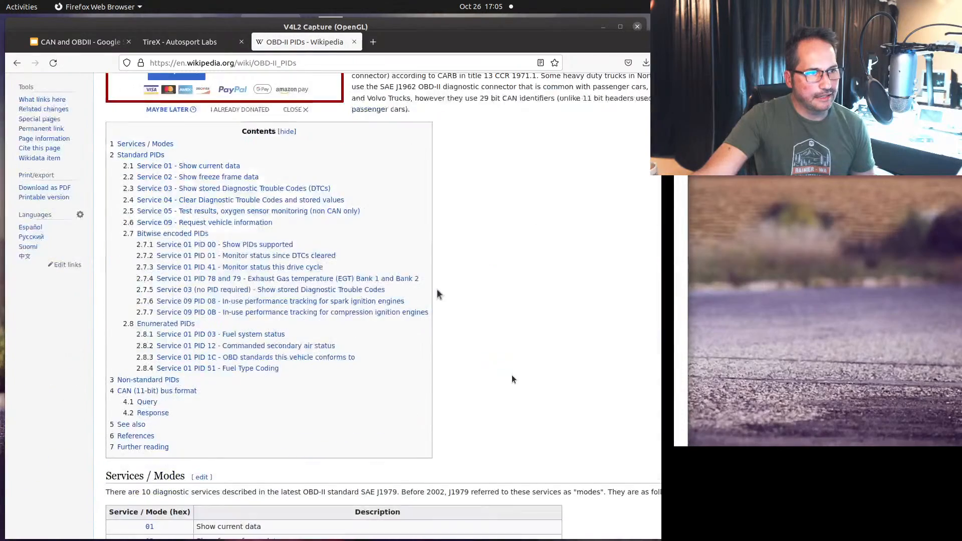
{"action": "scroll", "coordinate": [511, 380], "scroll_direction": "down", "scroll_amount": 10}
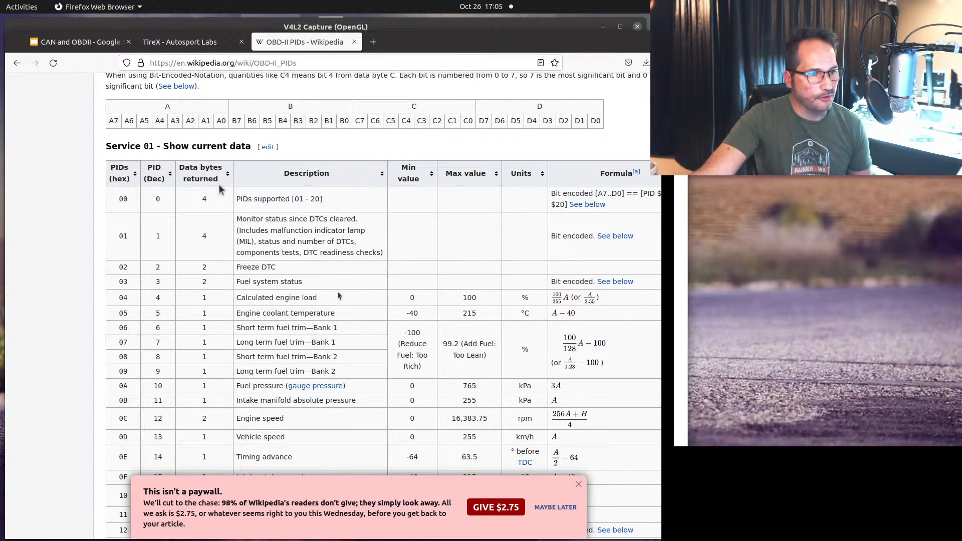
{"action": "scroll", "coordinate": [317, 291], "scroll_direction": "down", "scroll_amount": 10}
{"action": "scroll", "coordinate": [318, 288], "scroll_direction": "up", "scroll_amount": 7}
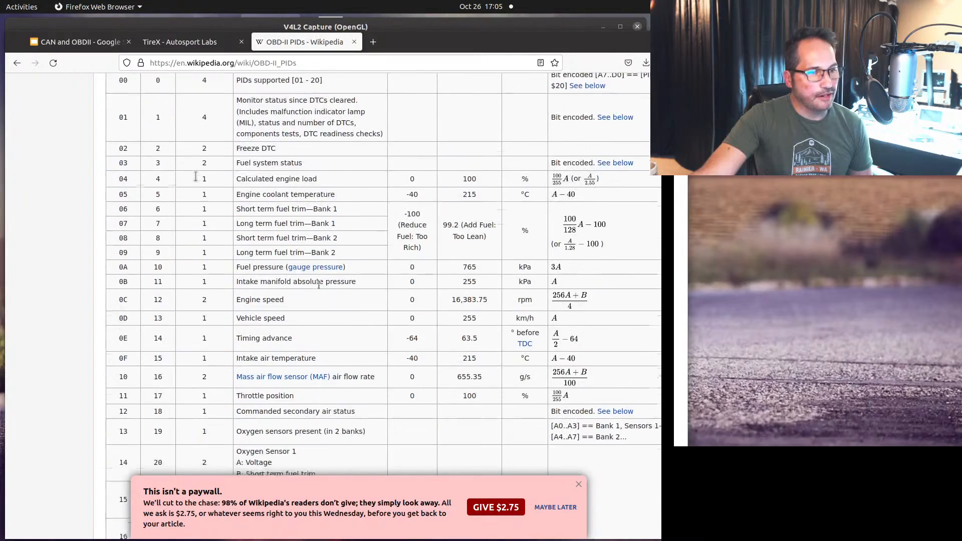
{"action": "scroll", "coordinate": [318, 285], "scroll_direction": "down", "scroll_amount": 4}
{"action": "scroll", "coordinate": [289, 350], "scroll_direction": "up", "scroll_amount": 7}
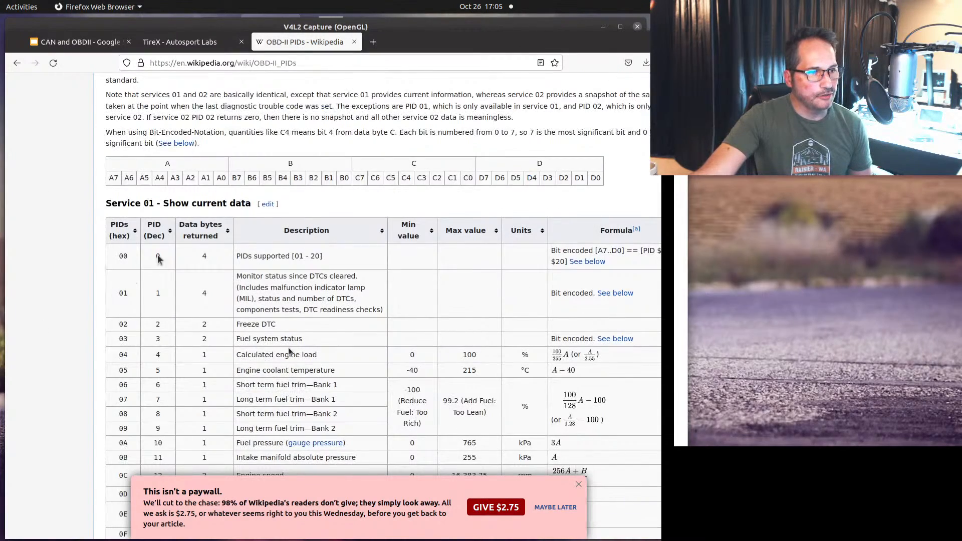
{"action": "scroll", "coordinate": [289, 351], "scroll_direction": "down", "scroll_amount": 3}
{"action": "scroll", "coordinate": [210, 344], "scroll_direction": "up", "scroll_amount": 3}
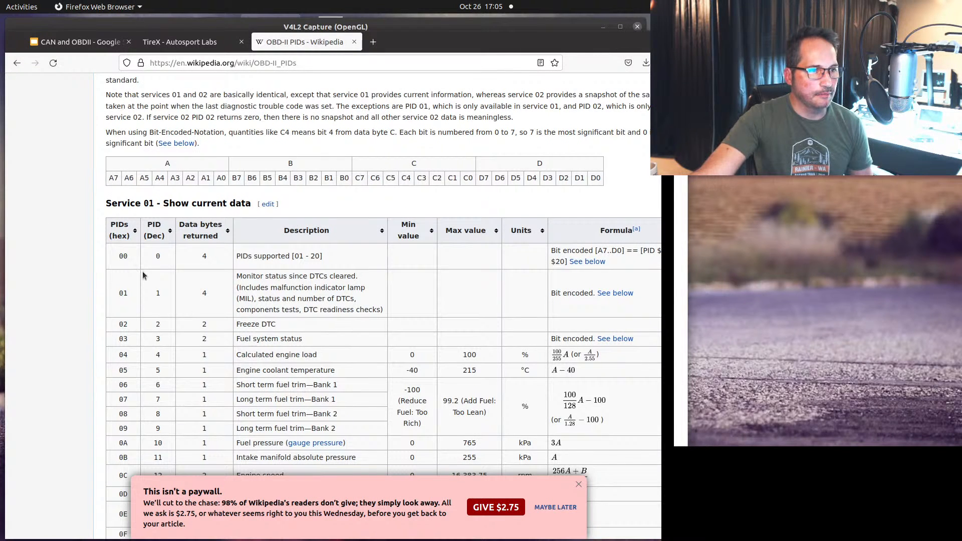
{"action": "scroll", "coordinate": [143, 275], "scroll_direction": "down", "scroll_amount": 2}
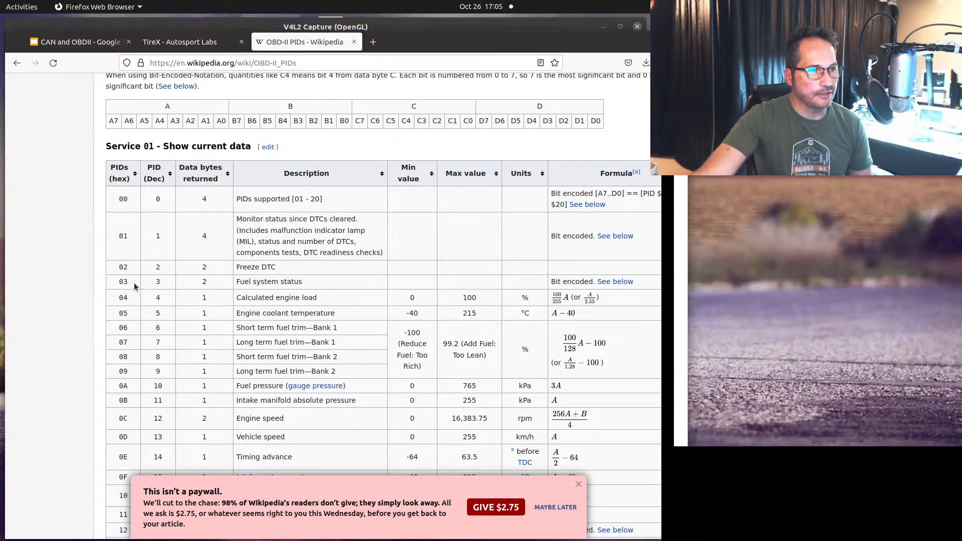
{"action": "scroll", "coordinate": [134, 286], "scroll_direction": "up", "scroll_amount": 20}
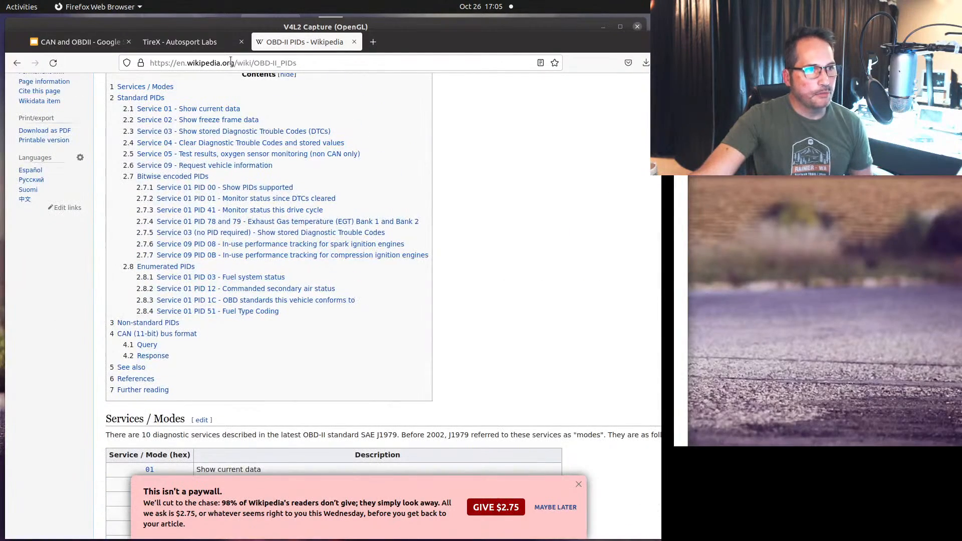
Return to the CAN and OBDII presentation at the Extended OBDII PIDs slide.
{"action": "left_click", "coordinate": [54, 42]}
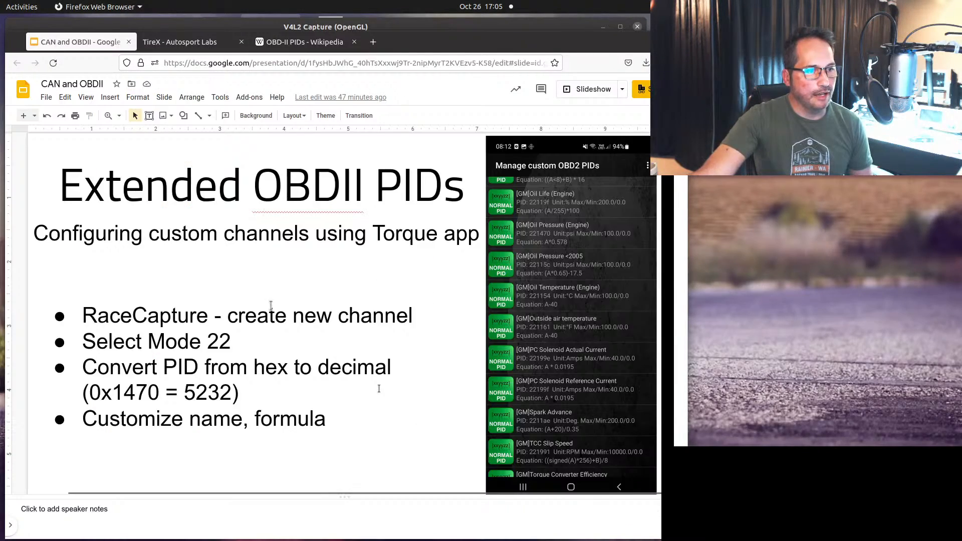
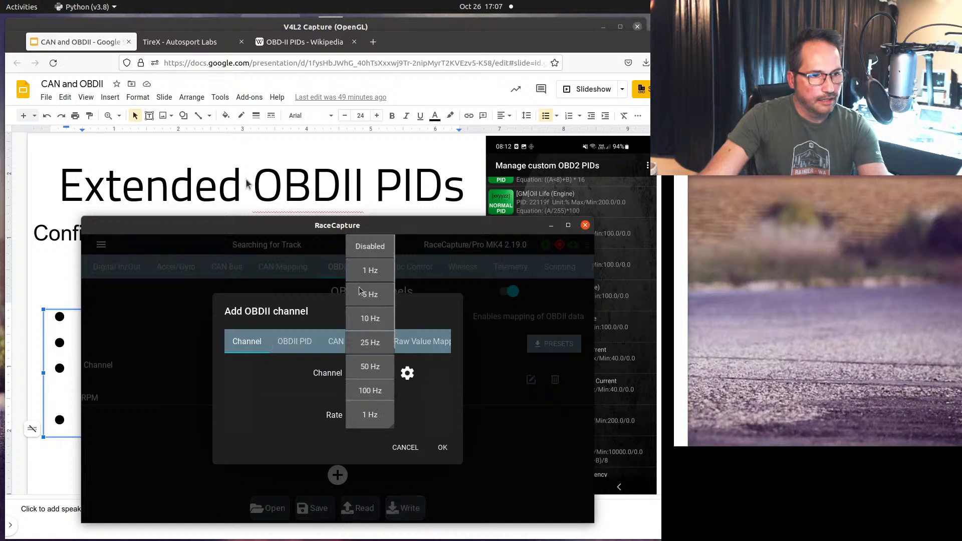
Set the new OilPress OBDII channel's rate to 10 Hz, its OBDII PID to 5232 and its mode to 22h.
{"action": "left_click", "coordinate": [365, 320]}
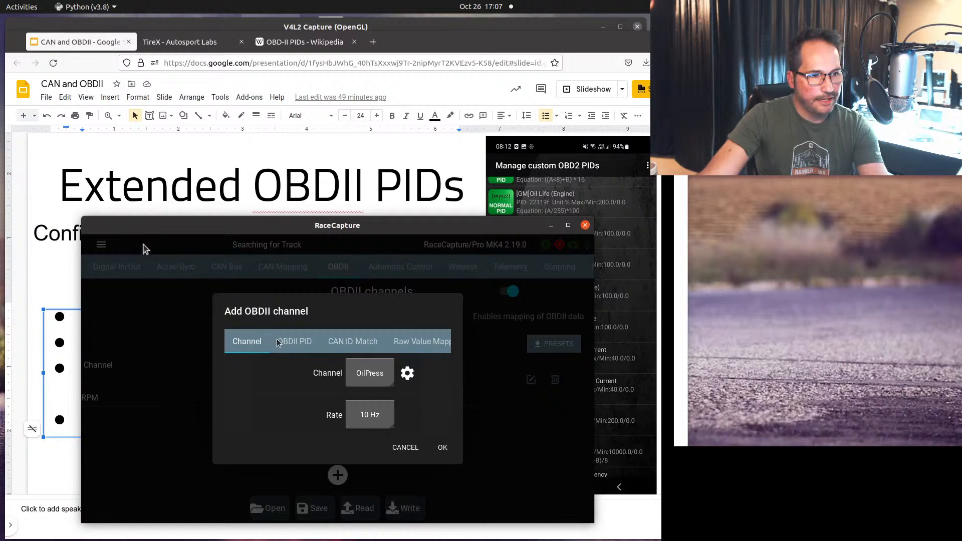
{"action": "left_click", "coordinate": [289, 343]}
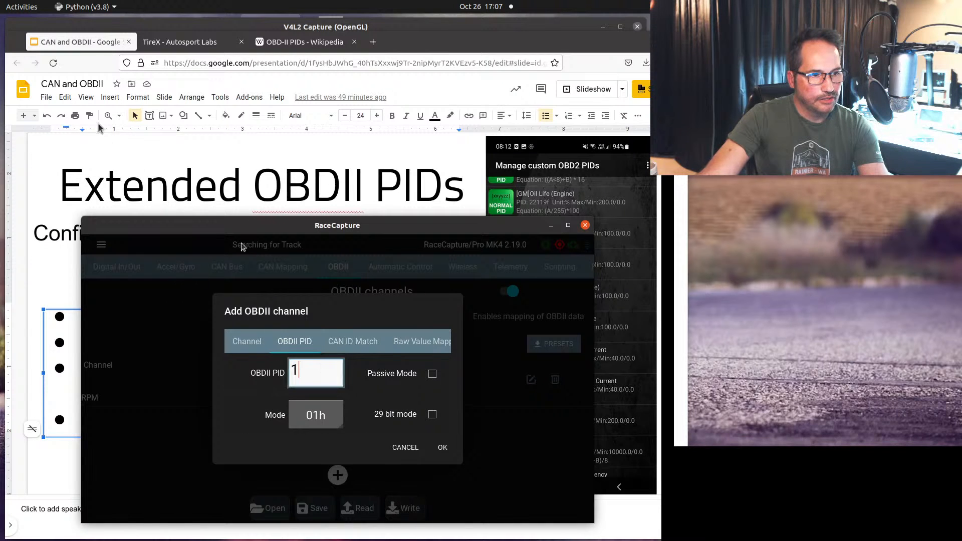
{"action": "left_click_drag", "start_coordinate": [226, 232], "coordinate": [261, 184]}
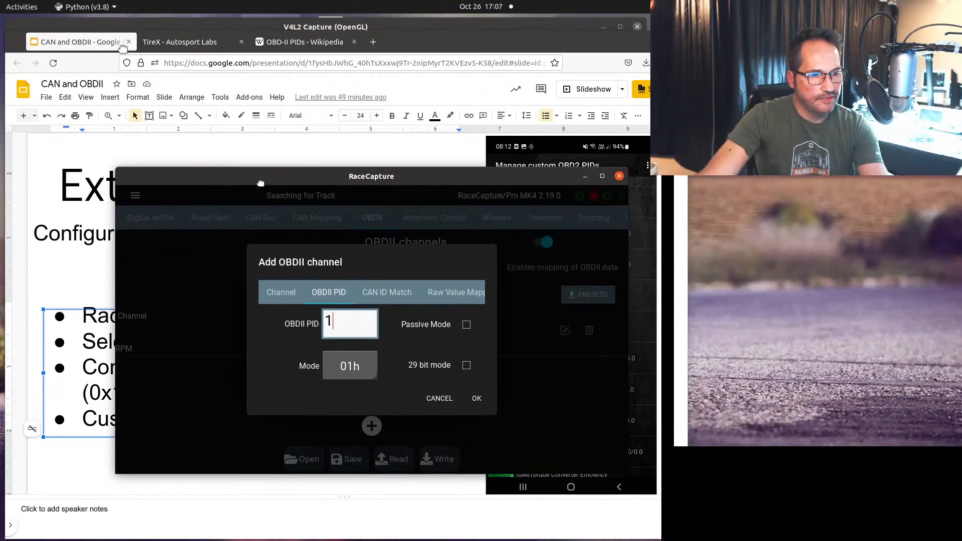
{"action": "type", "text": "5232"}
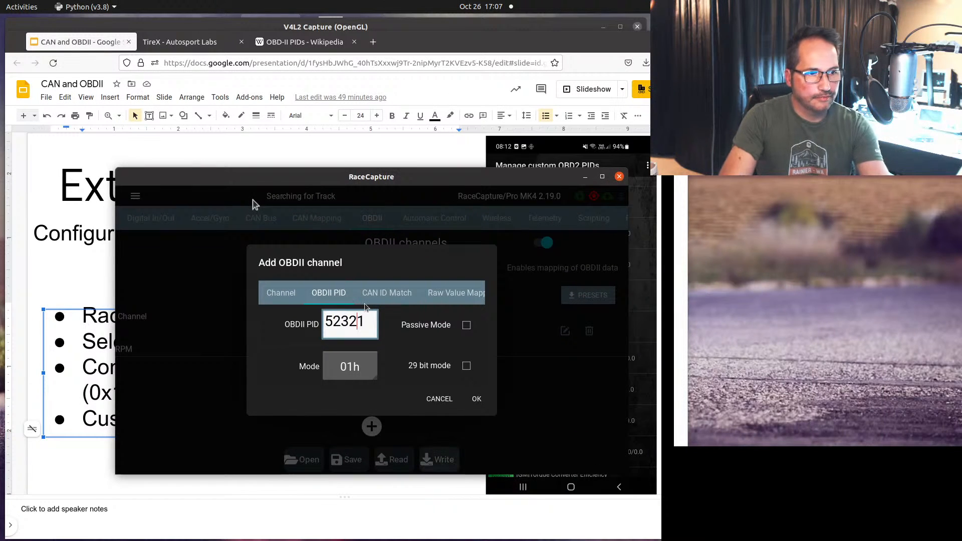
{"action": "key", "text": "Delete"}
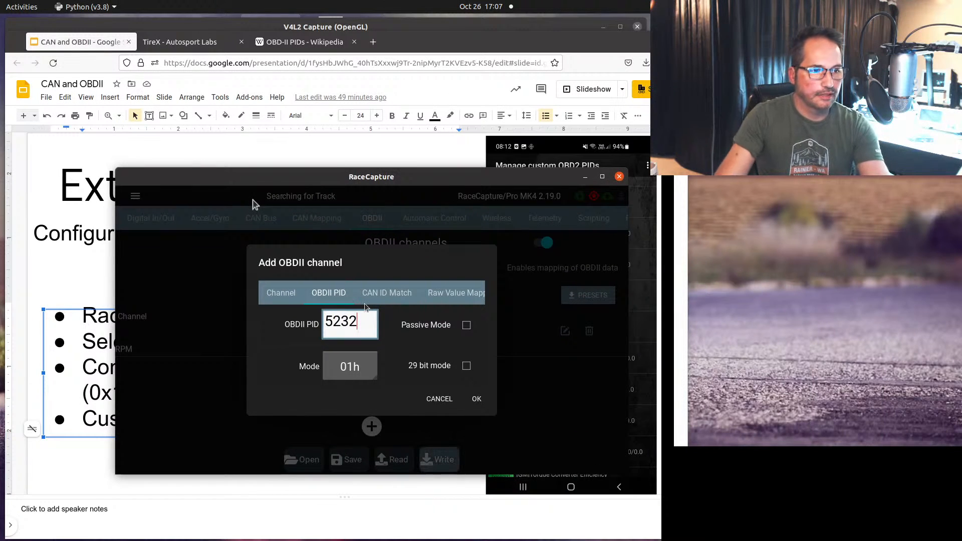
{"action": "left_click", "coordinate": [353, 368]}
{"action": "left_click", "coordinate": [350, 343]}
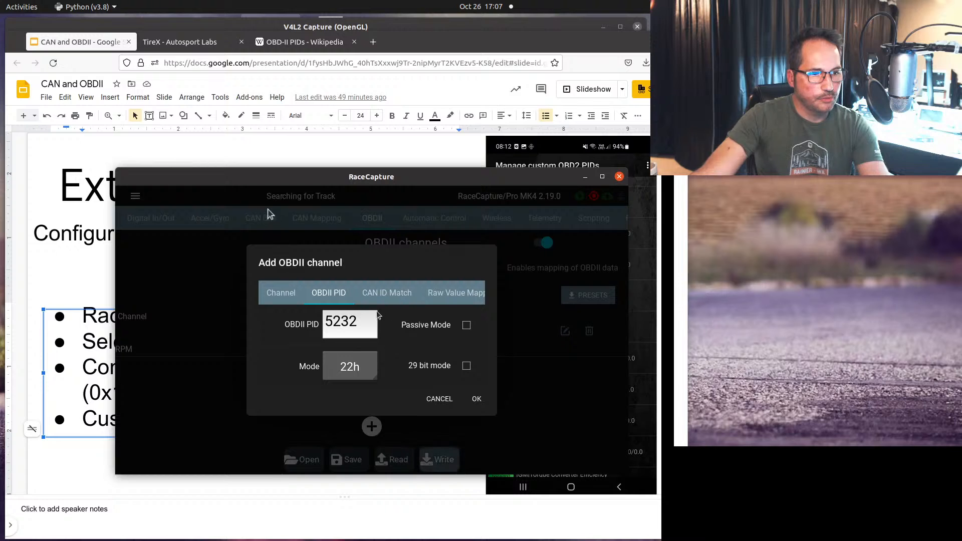
Clear the CAN ID in the new OilPress channel's CAN ID match settings.
{"action": "left_click", "coordinate": [394, 294]}
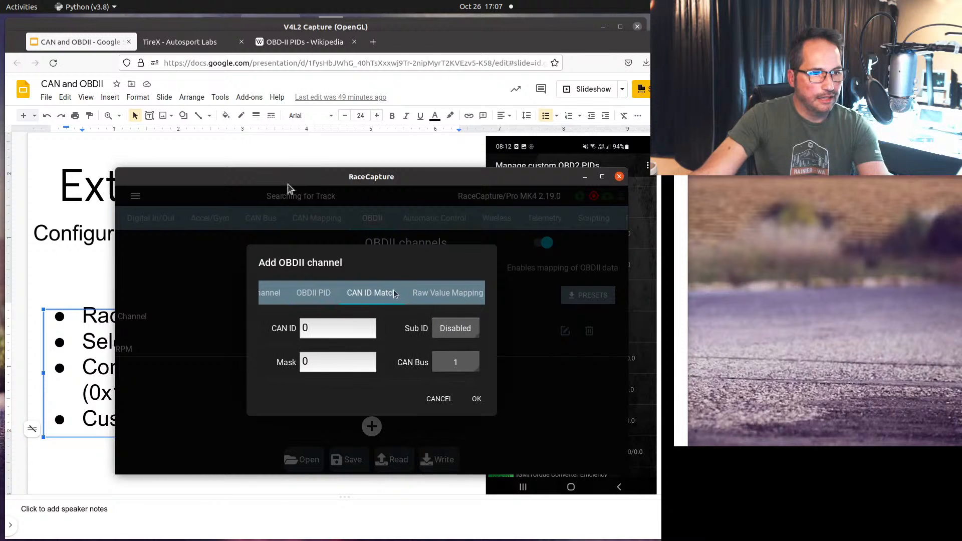
{"action": "left_click", "coordinate": [358, 332]}
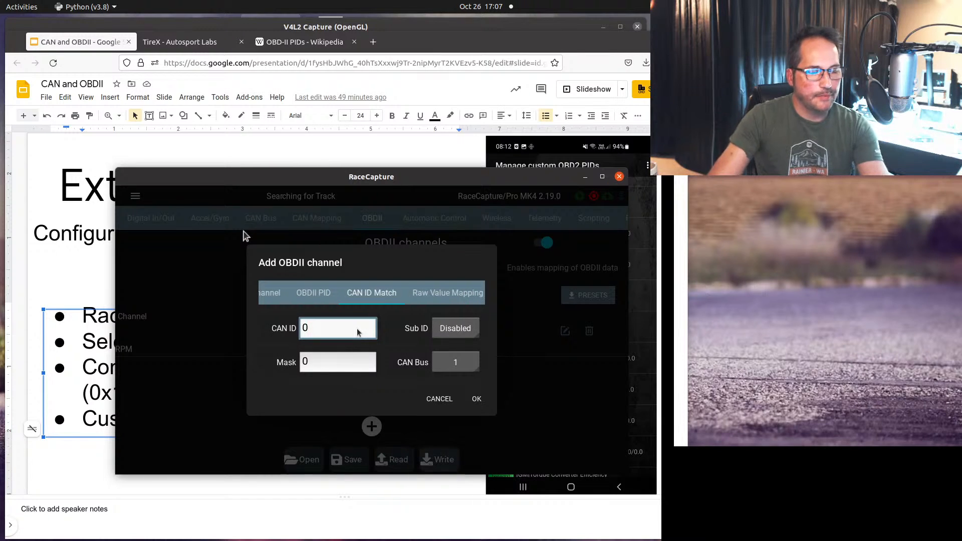
{"action": "key", "text": "BackSpace"}
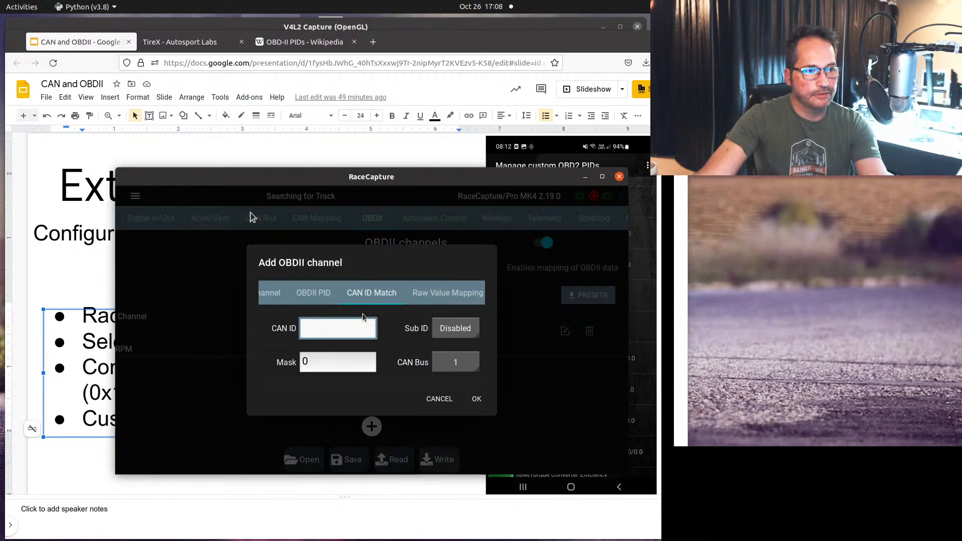
Set the OilPress formula's multiplier to 0.578 and add the channel to the OBDII channel list.
{"action": "left_click", "coordinate": [412, 295]}
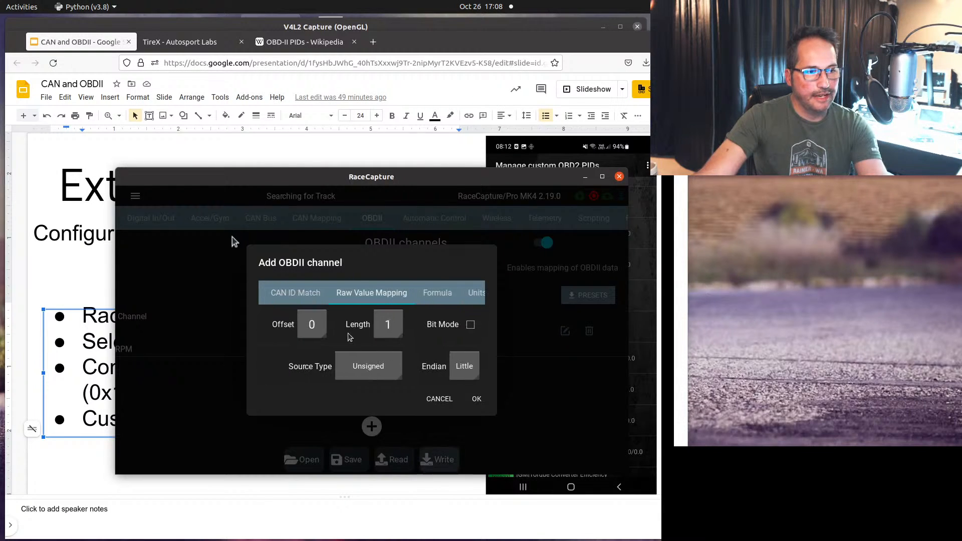
{"action": "left_click_drag", "start_coordinate": [199, 177], "coordinate": [155, 177]}
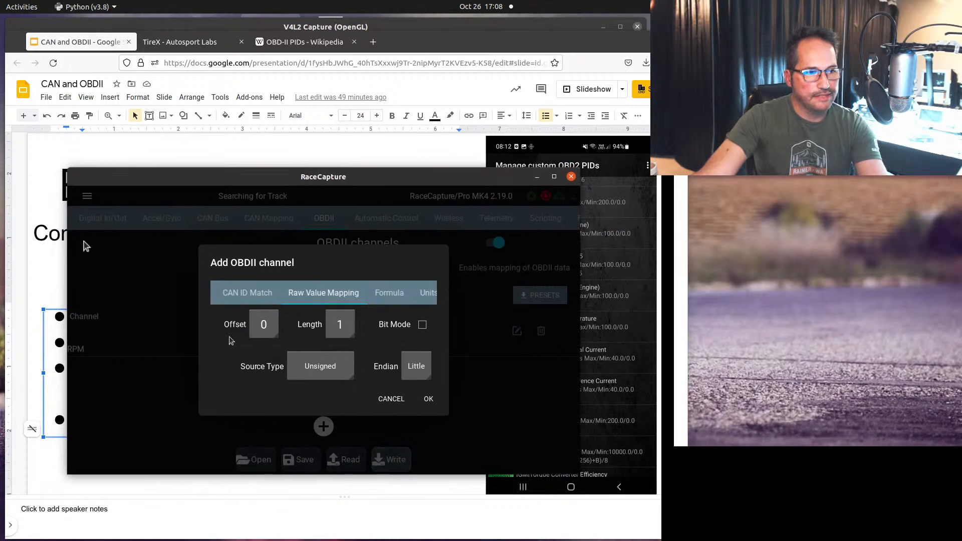
{"action": "left_click", "coordinate": [389, 292]}
{"action": "left_click", "coordinate": [334, 345]}
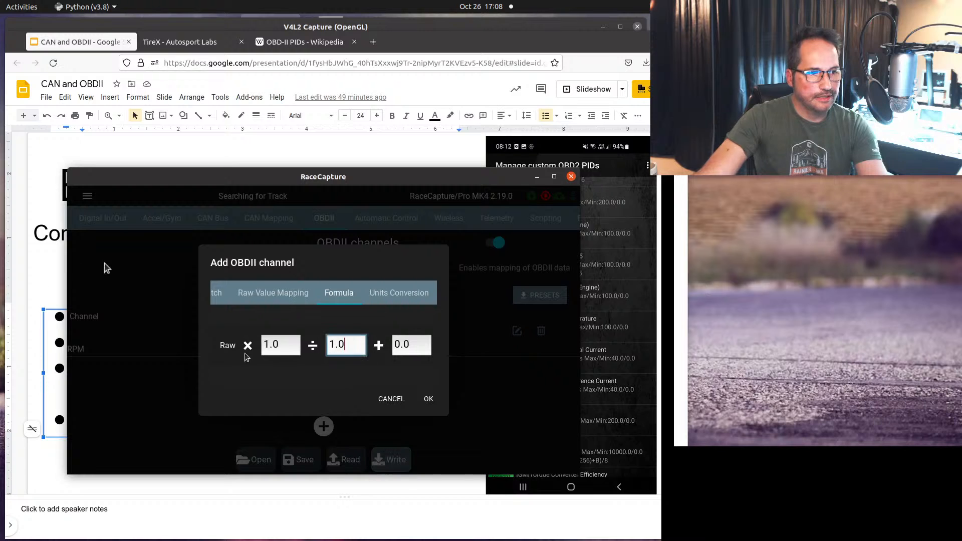
{"action": "left_click", "coordinate": [293, 350]}
{"action": "double_click", "coordinate": [296, 351]}
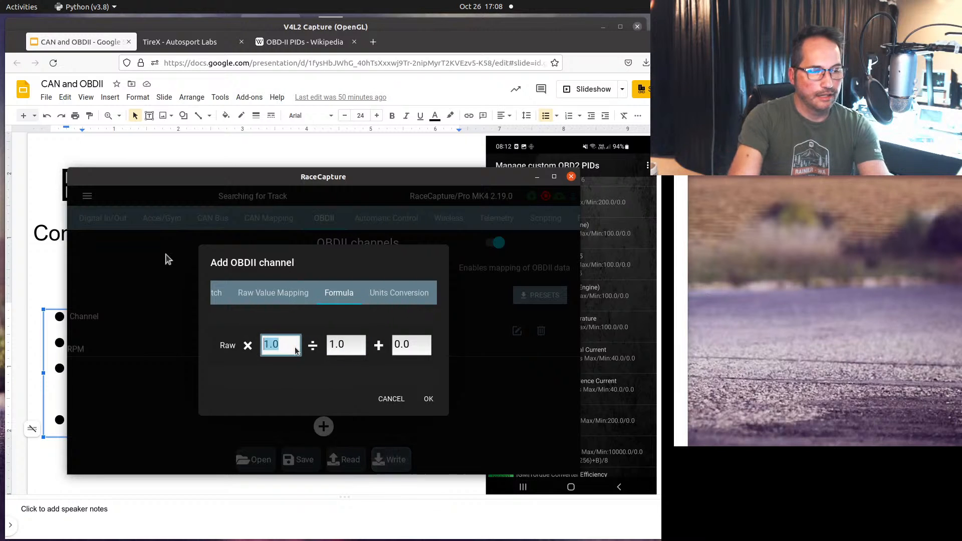
{"action": "type", "text": "0.578"}
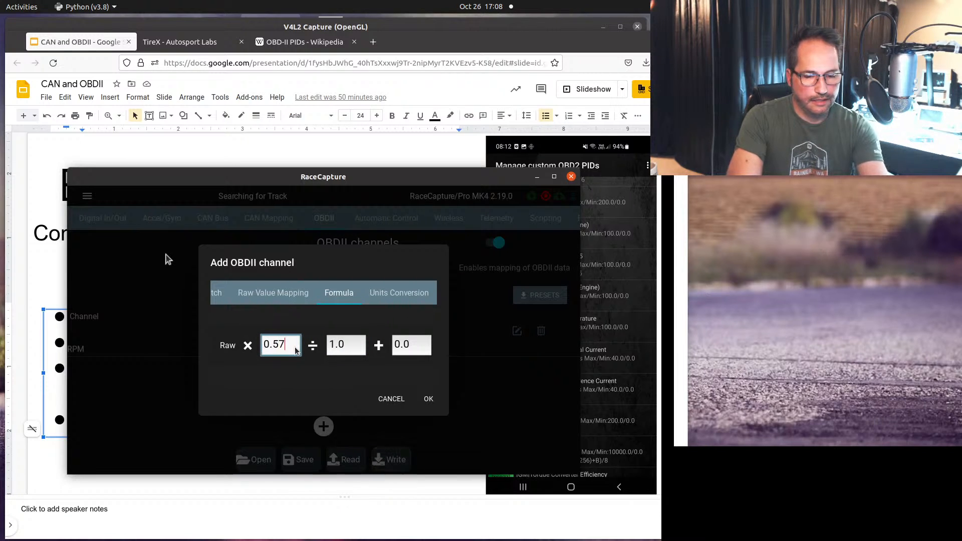
{"action": "left_click", "coordinate": [428, 399]}
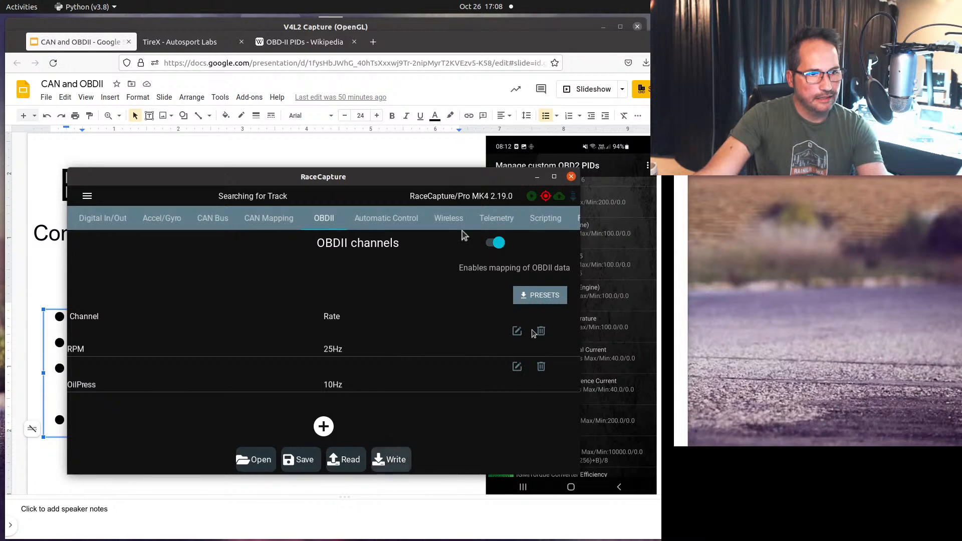
Add an EngineTemp channel with its default settings to the OBDII channel list.
{"action": "left_click", "coordinate": [324, 429]}
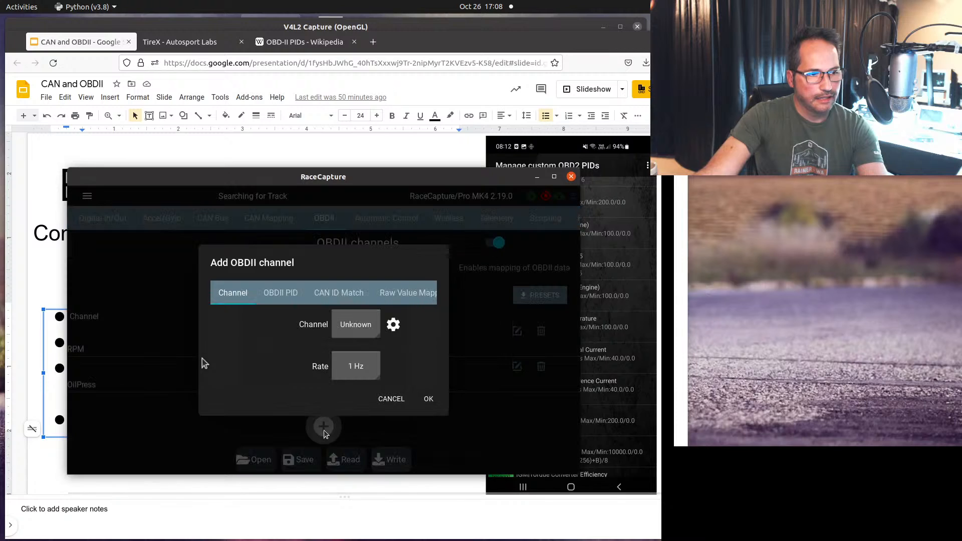
{"action": "left_click", "coordinate": [355, 327]}
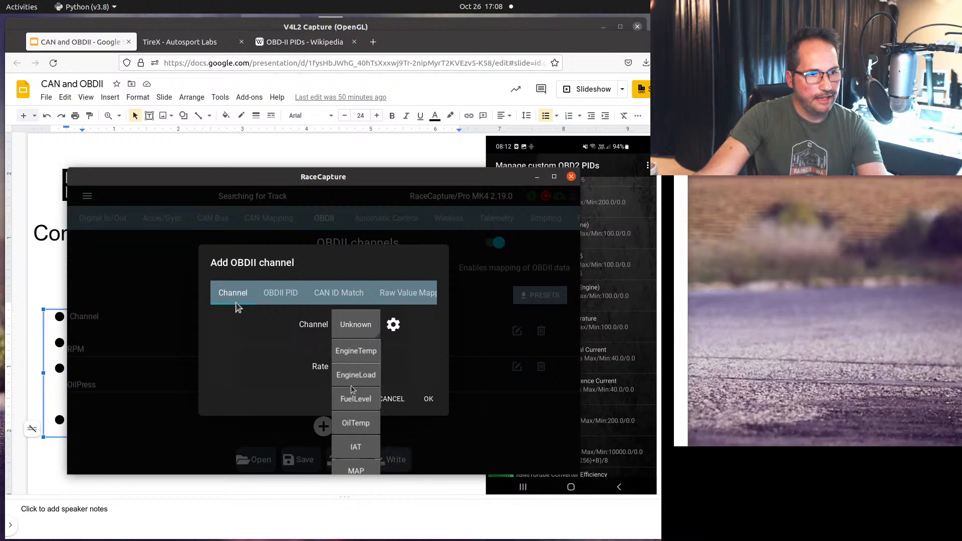
{"action": "left_click", "coordinate": [352, 350]}
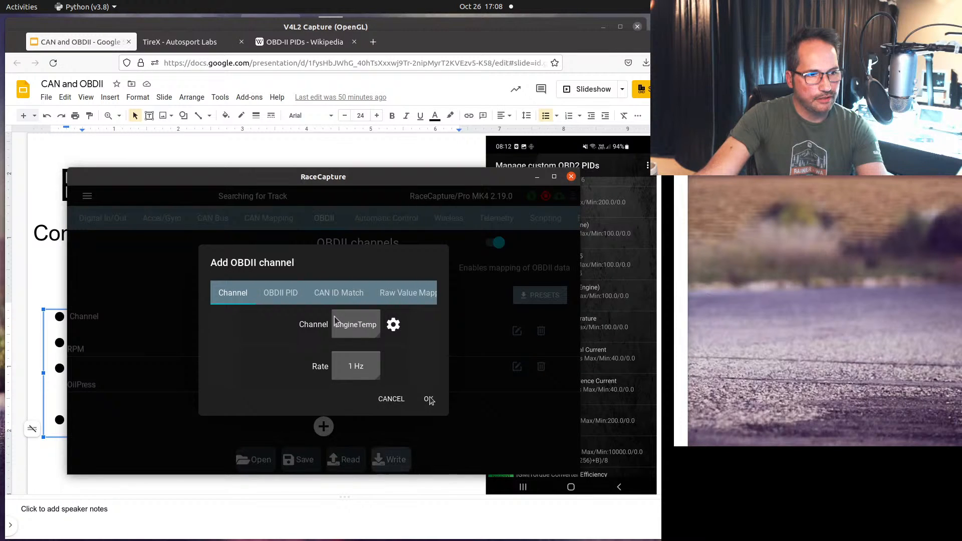
{"action": "left_click", "coordinate": [428, 399]}
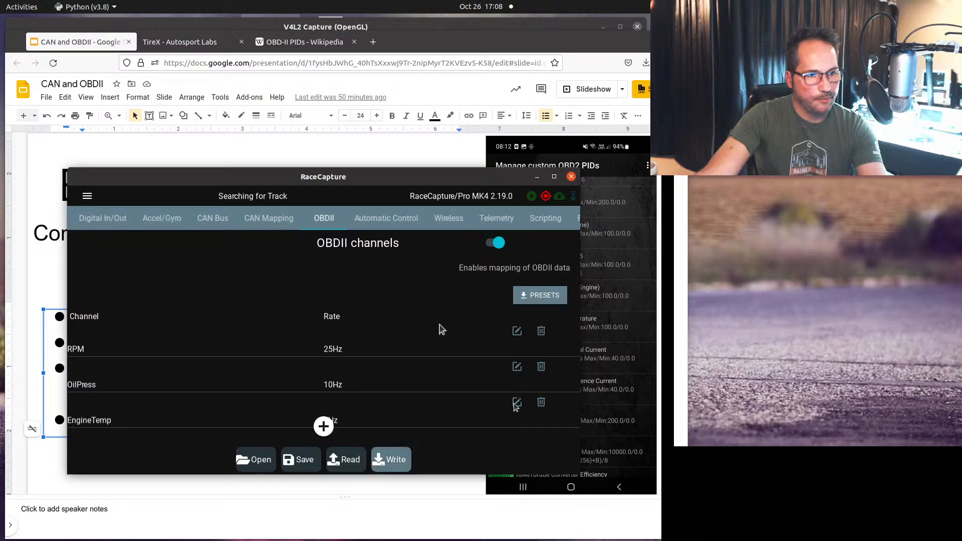
Examine the EngineTemp channel's OBDII PID, CAN ID match and raw value mapping settings, leaving them unedited.
{"action": "left_click", "coordinate": [515, 403]}
{"action": "left_click", "coordinate": [288, 287]}
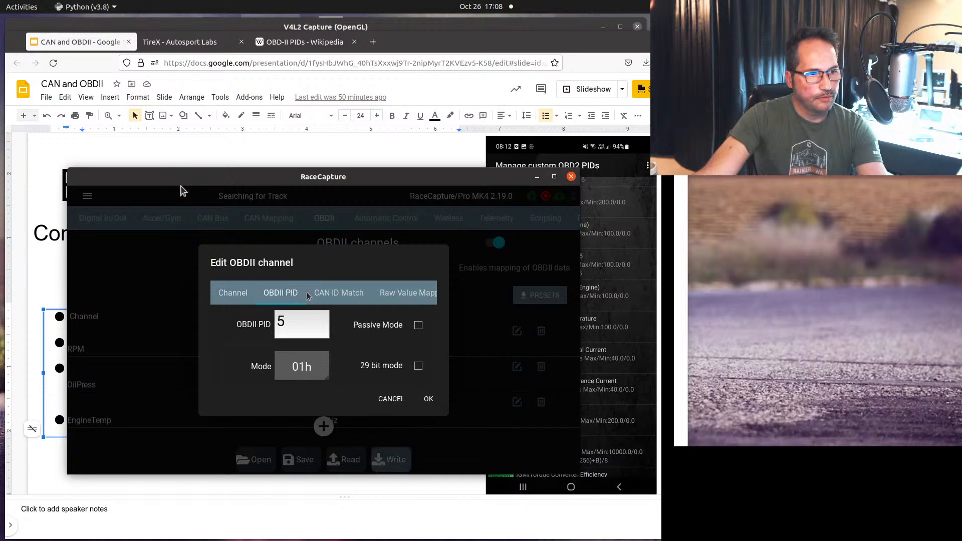
{"action": "left_click", "coordinate": [346, 299]}
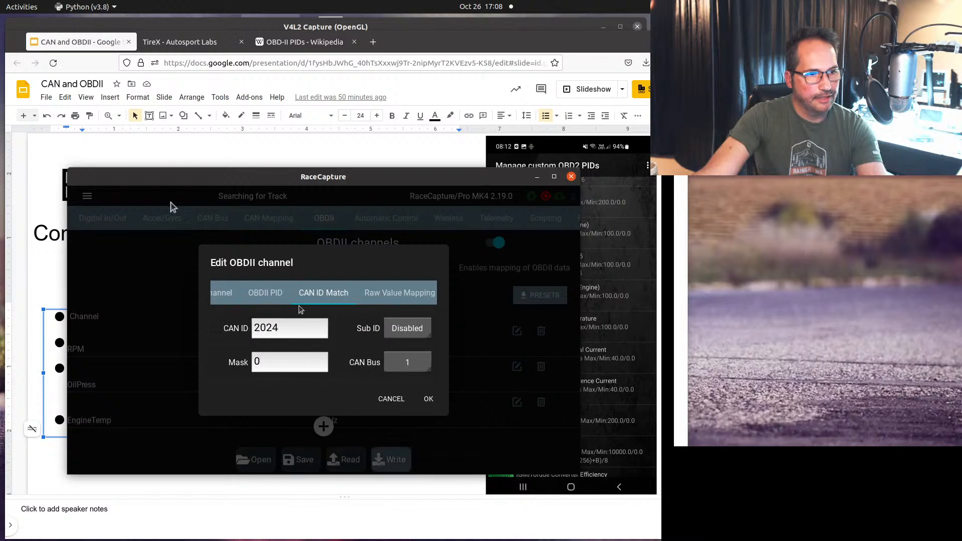
{"action": "left_click", "coordinate": [376, 303]}
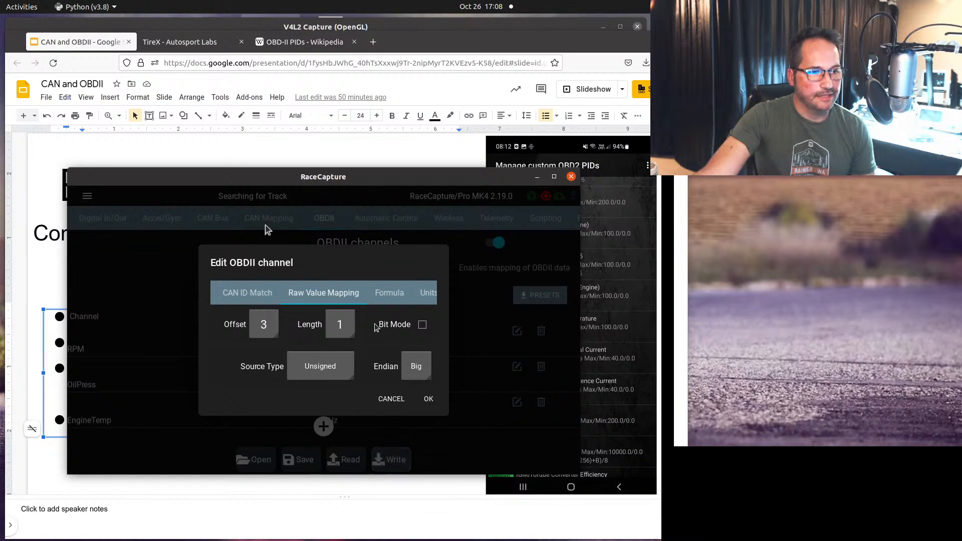
{"action": "left_click", "coordinate": [398, 401]}
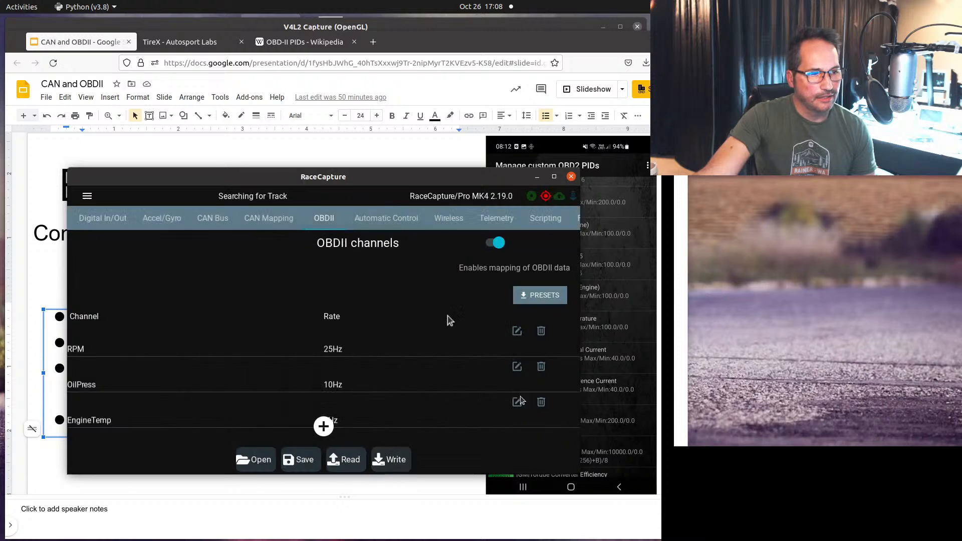
Edit the OilPress OBDII channel and set its raw value mapping offset to 3.
{"action": "left_click", "coordinate": [517, 366]}
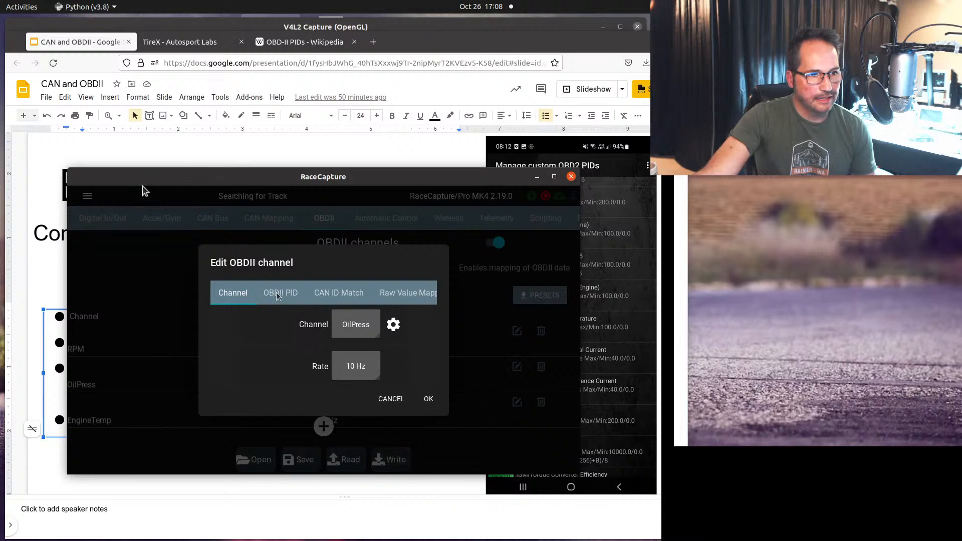
{"action": "left_click", "coordinate": [350, 296]}
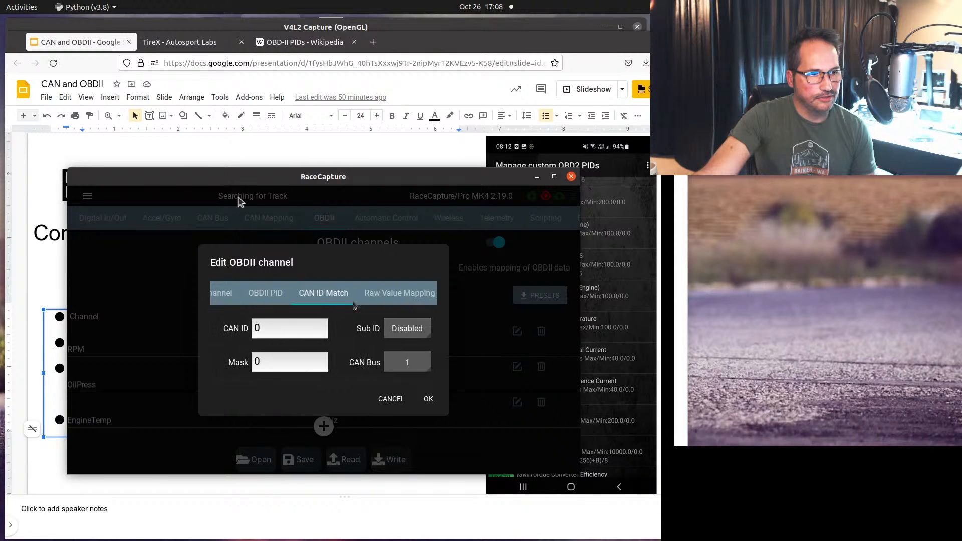
{"action": "left_click", "coordinate": [325, 323]}
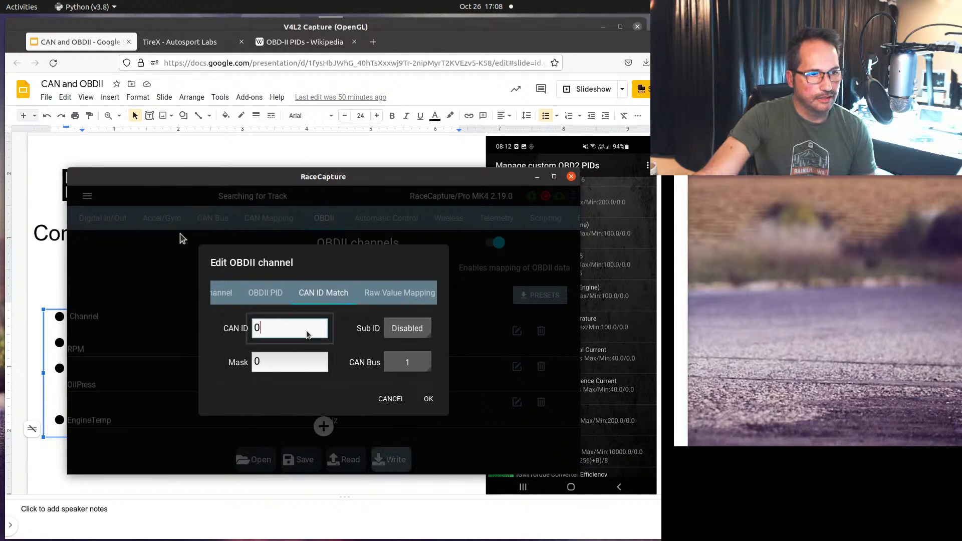
{"action": "left_click", "coordinate": [379, 298]}
{"action": "left_click", "coordinate": [264, 324]}
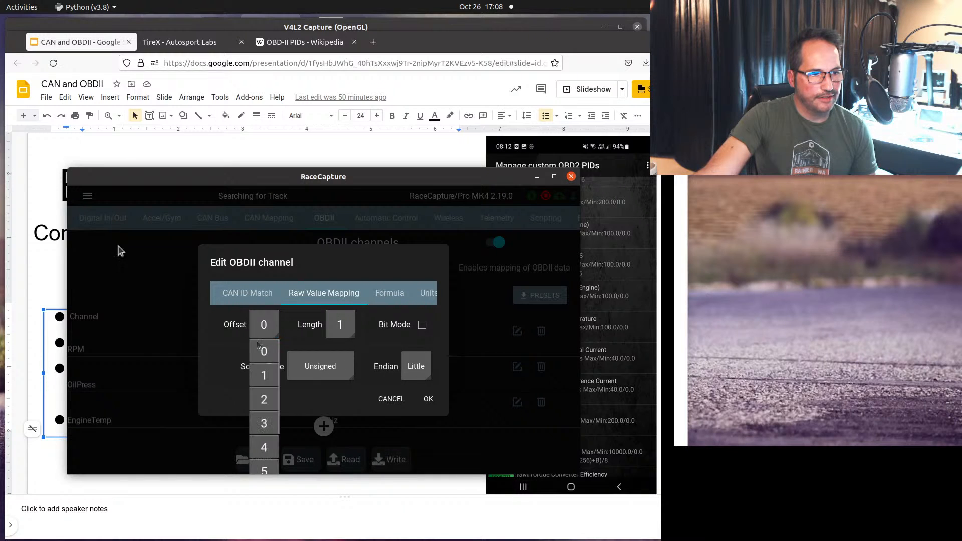
{"action": "left_click", "coordinate": [264, 426]}
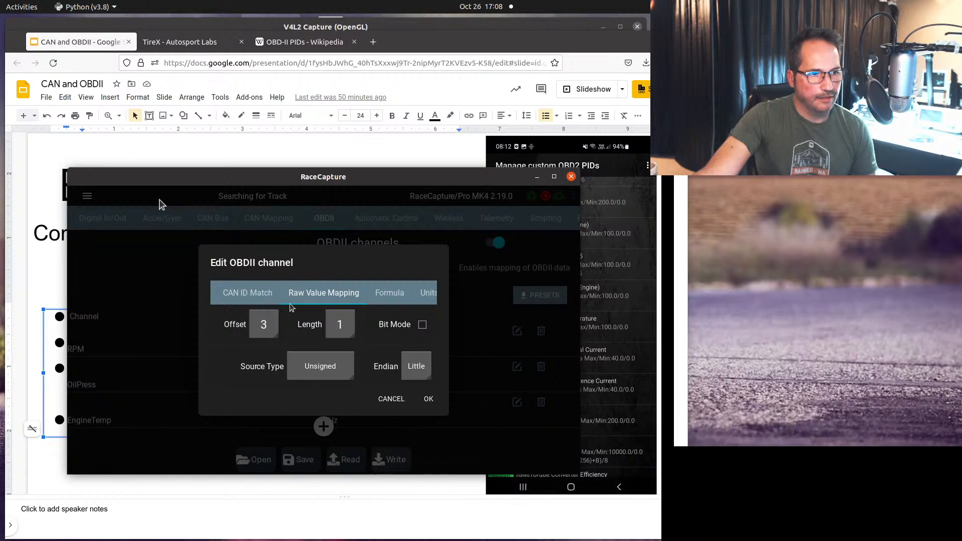
Set the OilPress channel's CAN ID match to 2024 and save the channel edits.
{"action": "left_click", "coordinate": [237, 297]}
{"action": "left_click", "coordinate": [303, 335]}
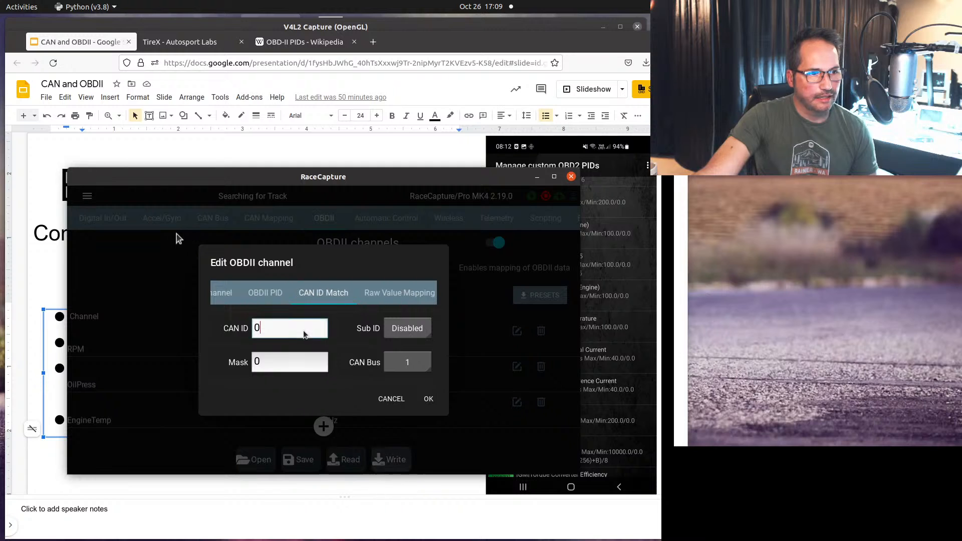
{"action": "key", "text": "BackSpace"}
{"action": "type", "text": "2024"}
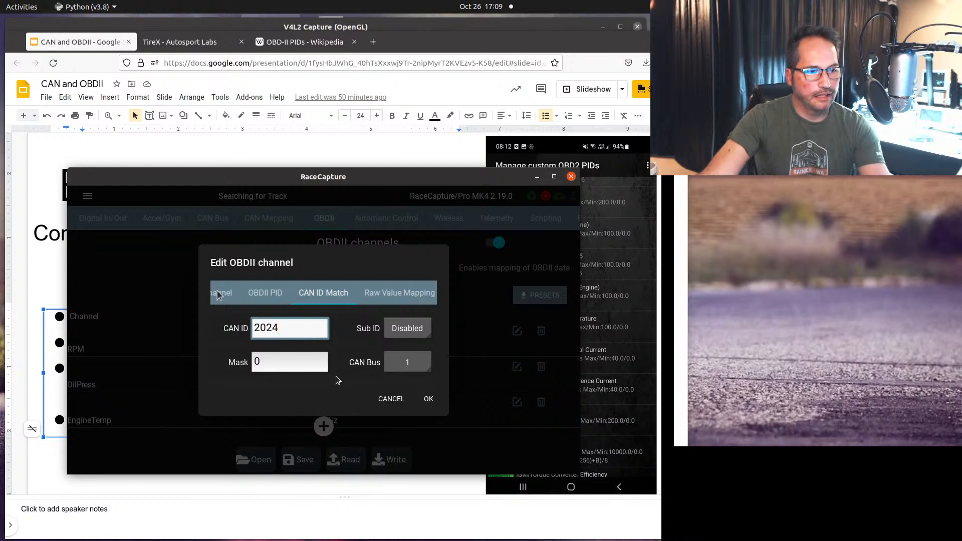
{"action": "left_click", "coordinate": [428, 399]}
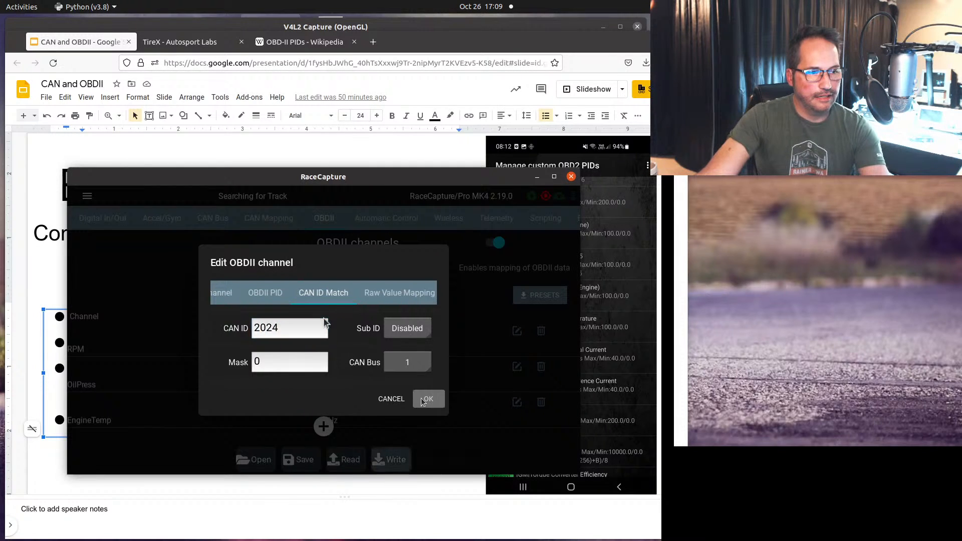
Check the EngineTemp channel's OBDII PID, CAN ID match and raw value mapping for reference, closing the channel without changes.
{"action": "left_click", "coordinate": [517, 401]}
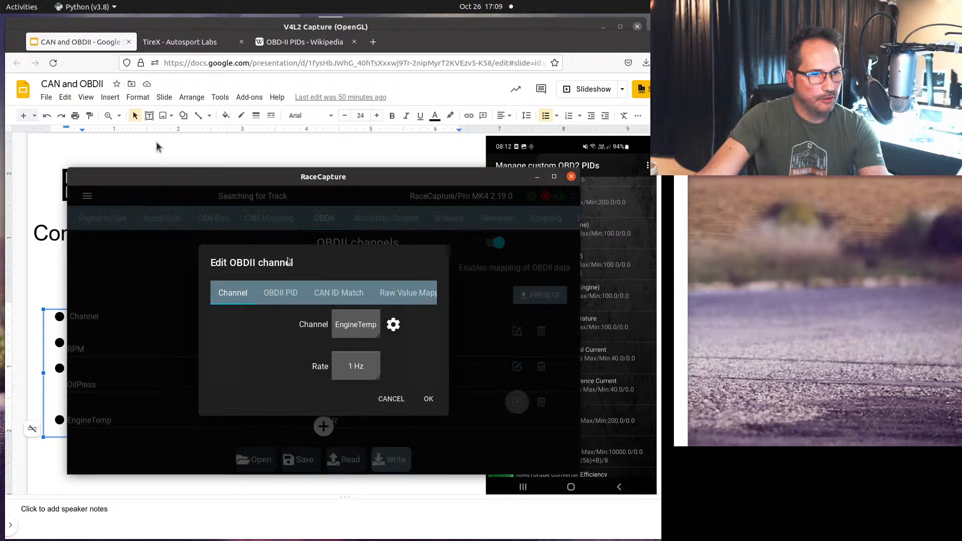
{"action": "left_click", "coordinate": [290, 297]}
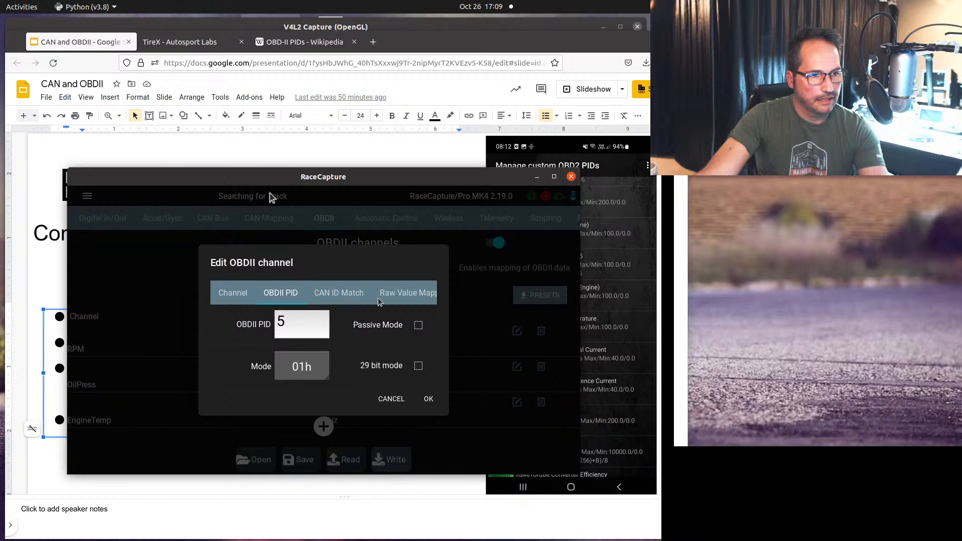
{"action": "left_click", "coordinate": [354, 294]}
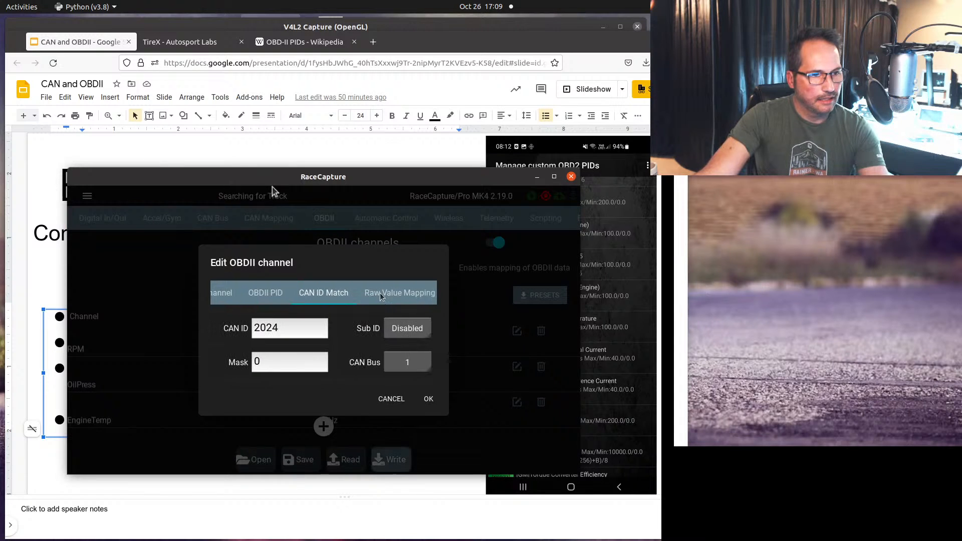
{"action": "left_click", "coordinate": [408, 298]}
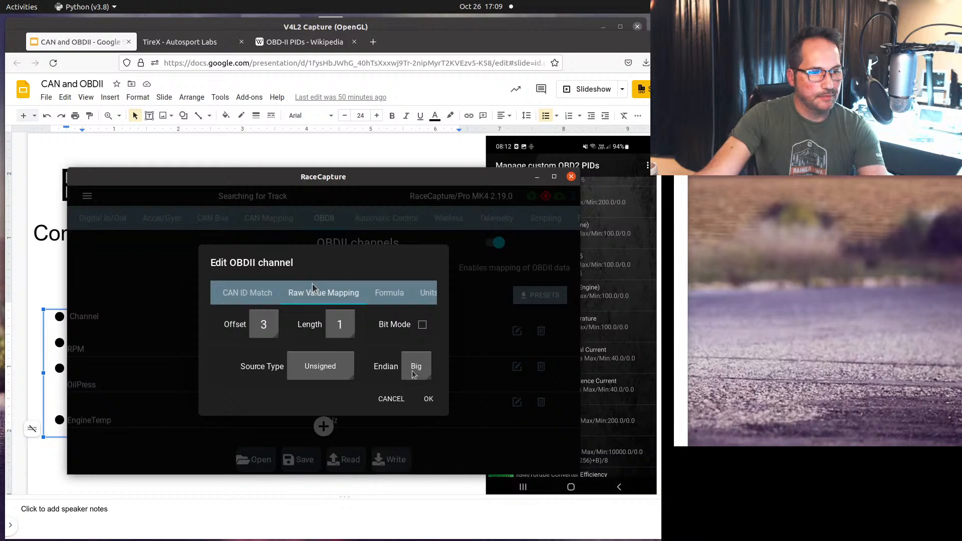
{"action": "left_click", "coordinate": [398, 400]}
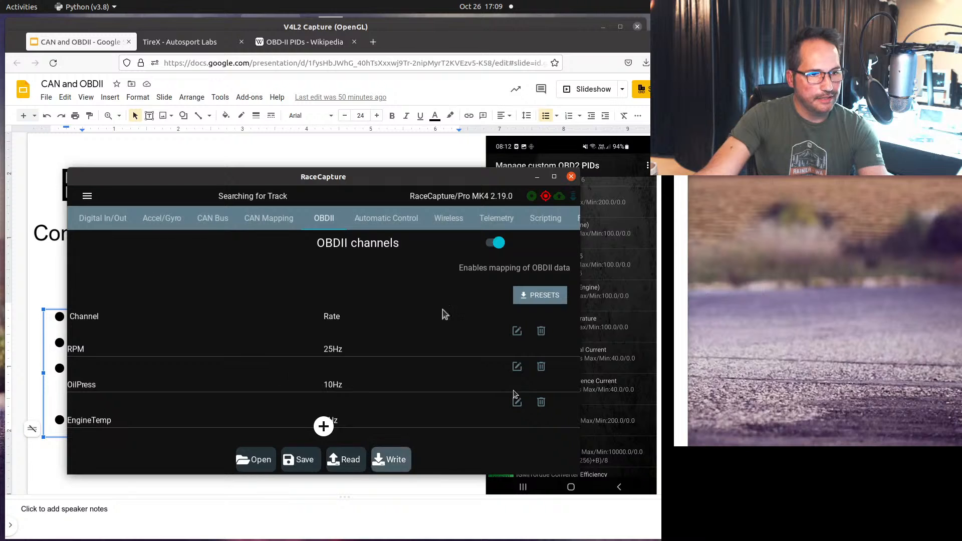
Set the OilPress channel's raw value mapping endian to Big and save the channel edits.
{"action": "left_click", "coordinate": [517, 366]}
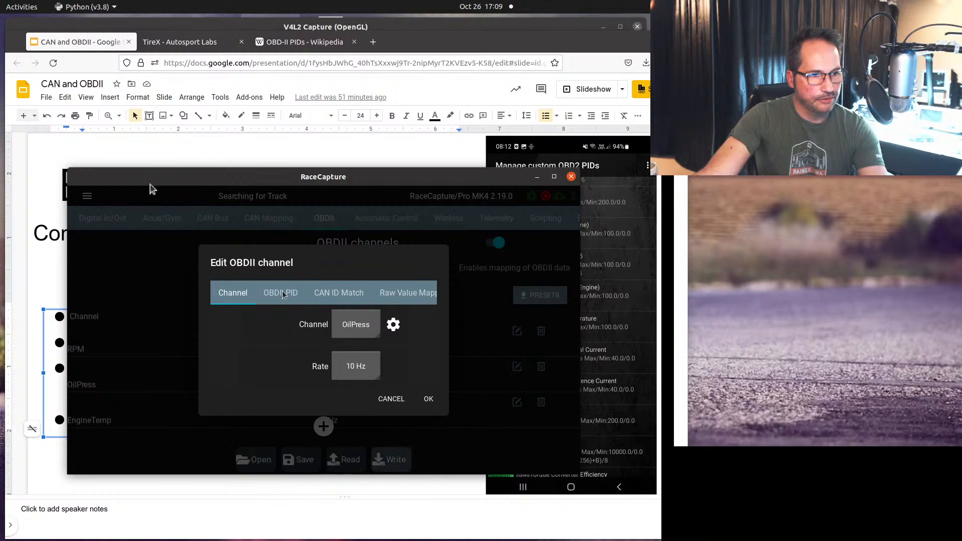
{"action": "left_click", "coordinate": [280, 293]}
{"action": "left_click", "coordinate": [339, 293]}
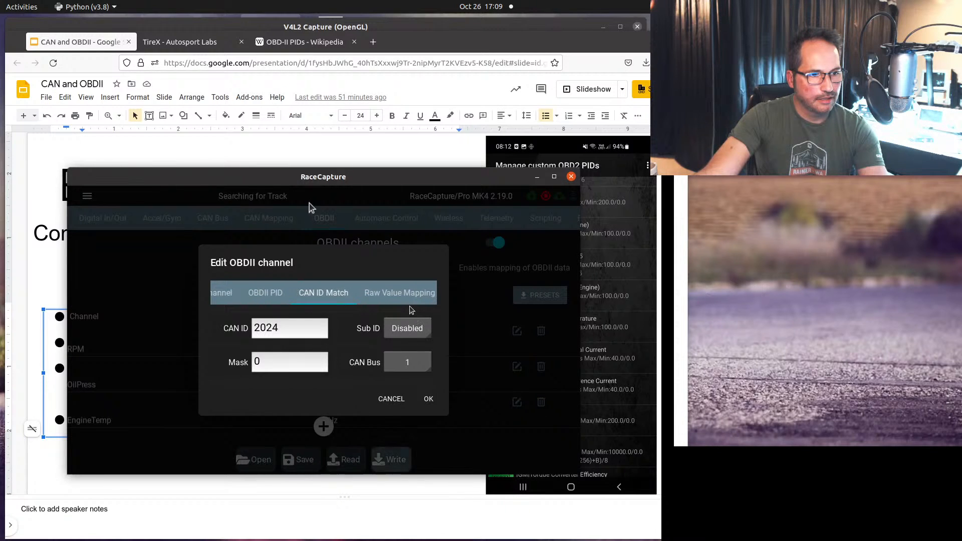
{"action": "left_click", "coordinate": [400, 295]}
{"action": "left_click", "coordinate": [416, 366]}
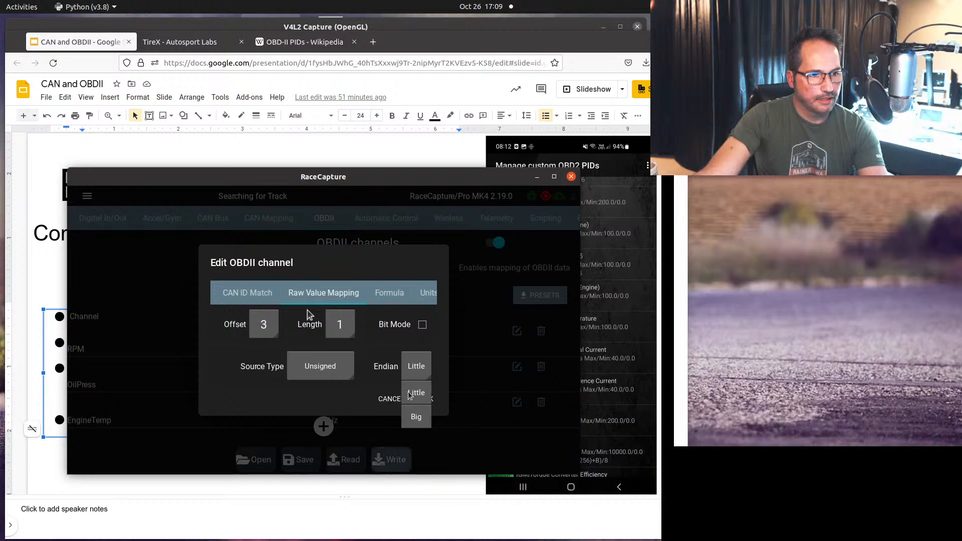
{"action": "left_click", "coordinate": [414, 418]}
{"action": "left_click", "coordinate": [429, 399]}
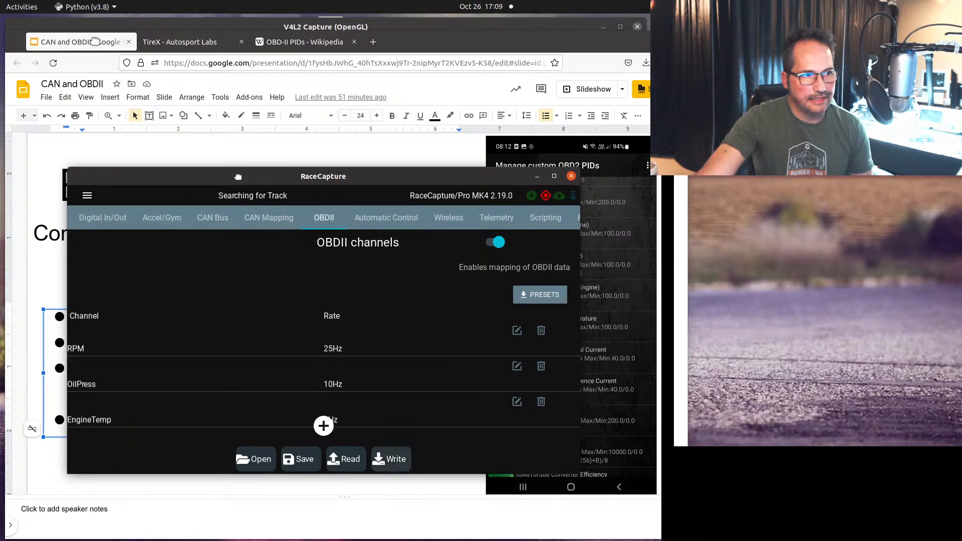
Move the RaceCapture window lower, review the Extended OBDII PIDs slide in the browser, and return to RaceCapture.
{"action": "left_click_drag", "start_coordinate": [235, 171], "coordinate": [223, 218]}
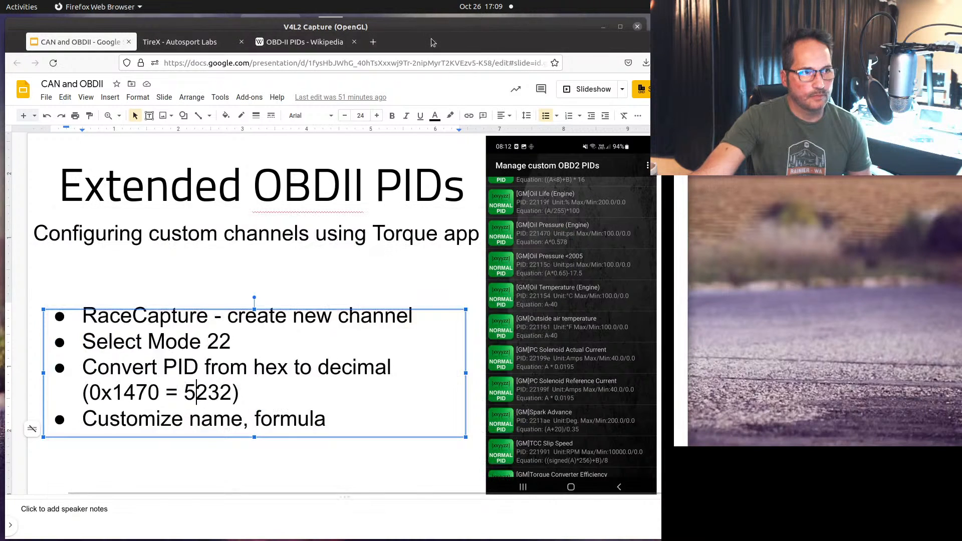
{"action": "left_click", "coordinate": [433, 42]}
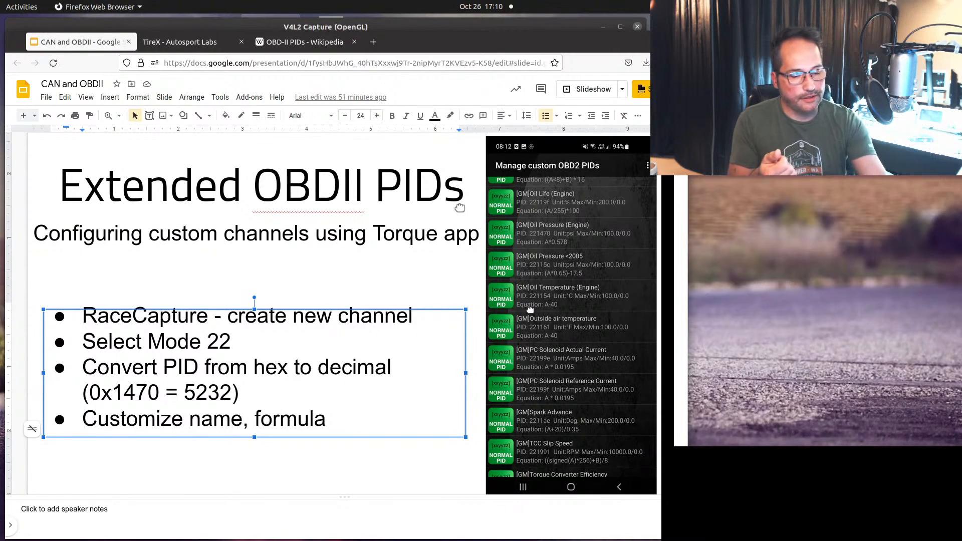
{"action": "key", "text": "alt+Tab"}
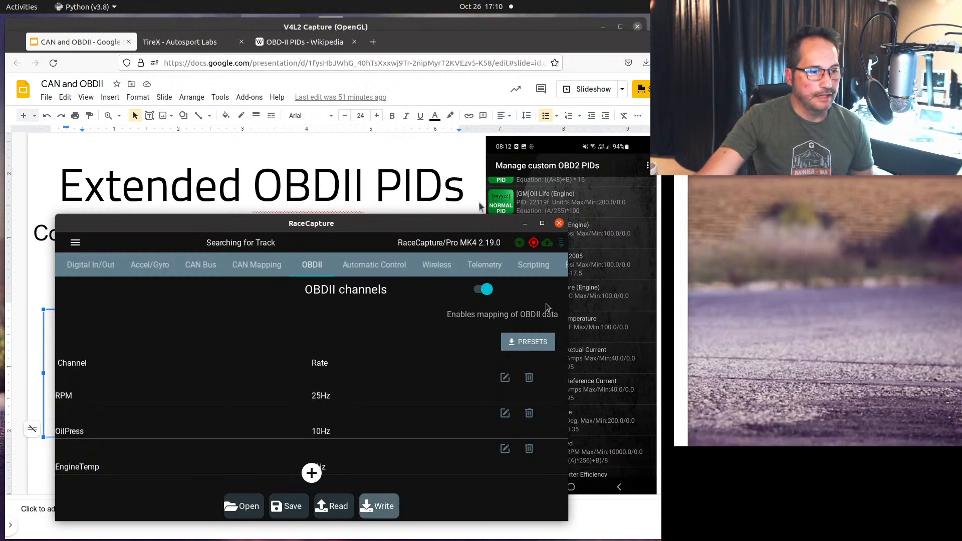
Try OBDII mode 22h on the EngineTemp channel, review its raw value mapping and formula, and discard the edits.
{"action": "left_click", "coordinate": [505, 448]}
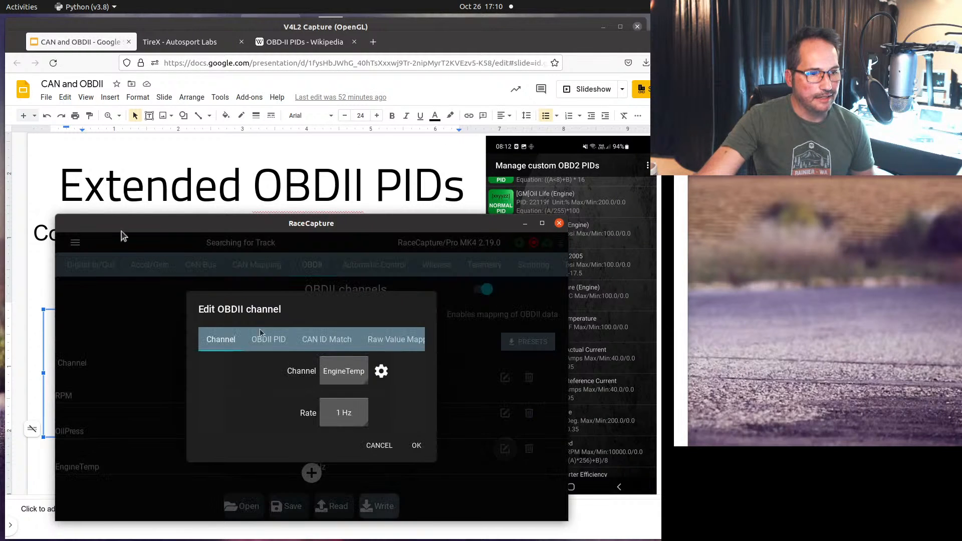
{"action": "left_click", "coordinate": [268, 339]}
{"action": "left_click", "coordinate": [280, 412]}
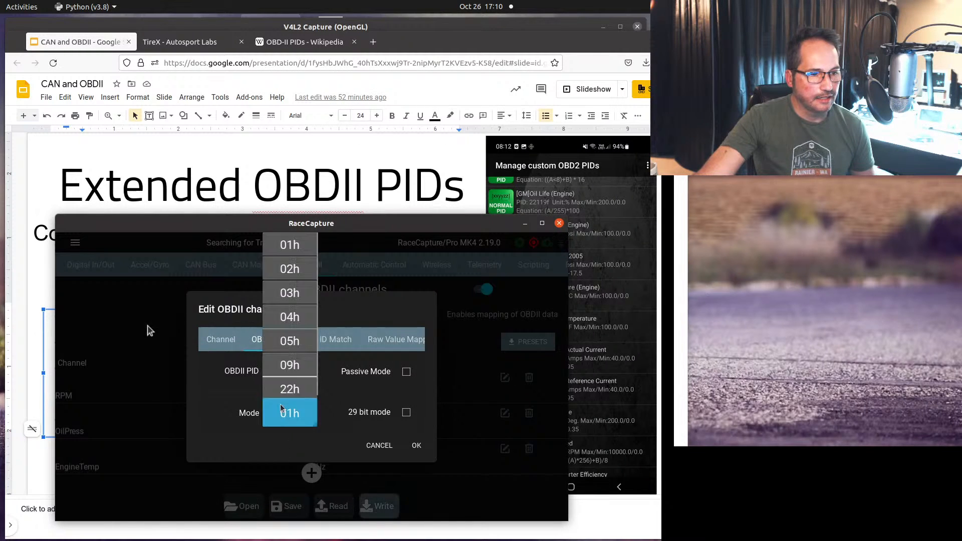
{"action": "left_click", "coordinate": [295, 389]}
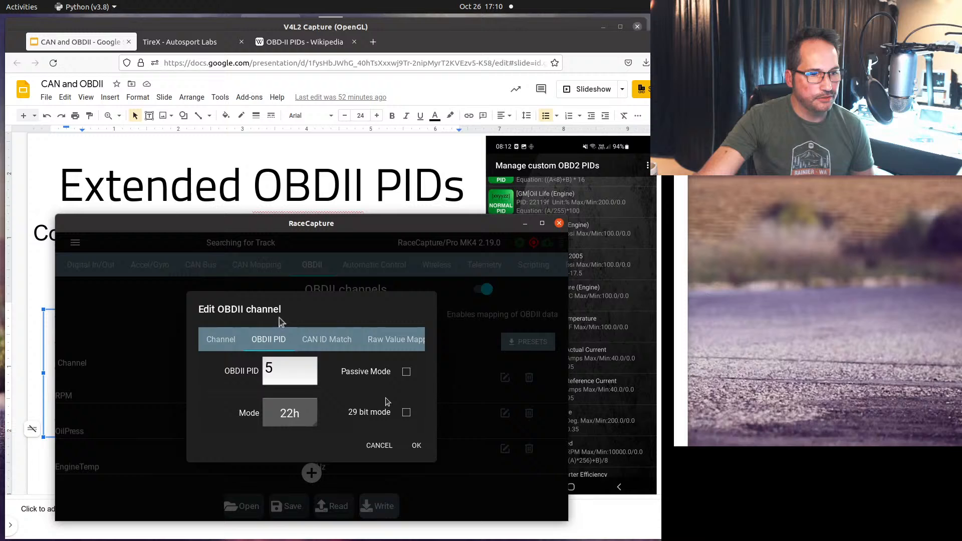
{"action": "left_click", "coordinate": [325, 346]}
{"action": "left_click", "coordinate": [393, 339]}
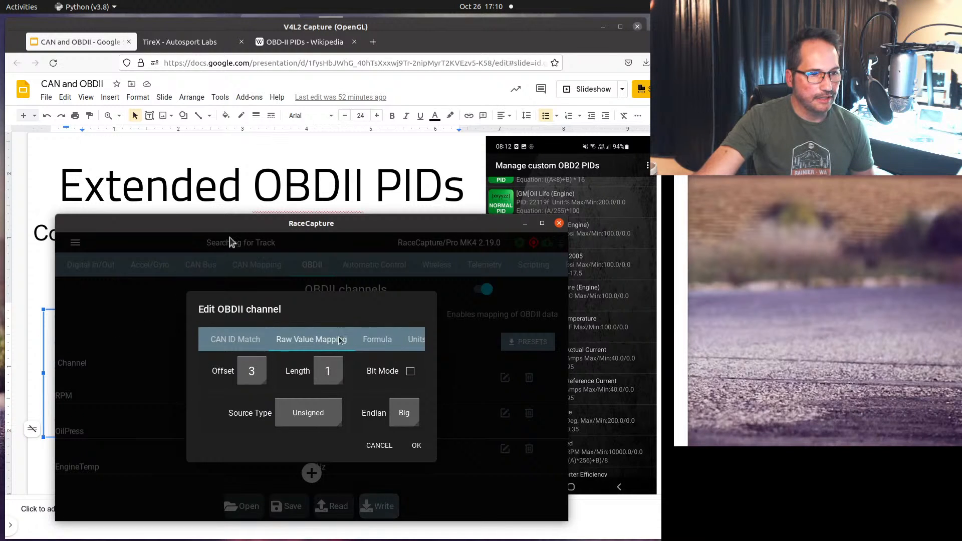
{"action": "left_click", "coordinate": [383, 341]}
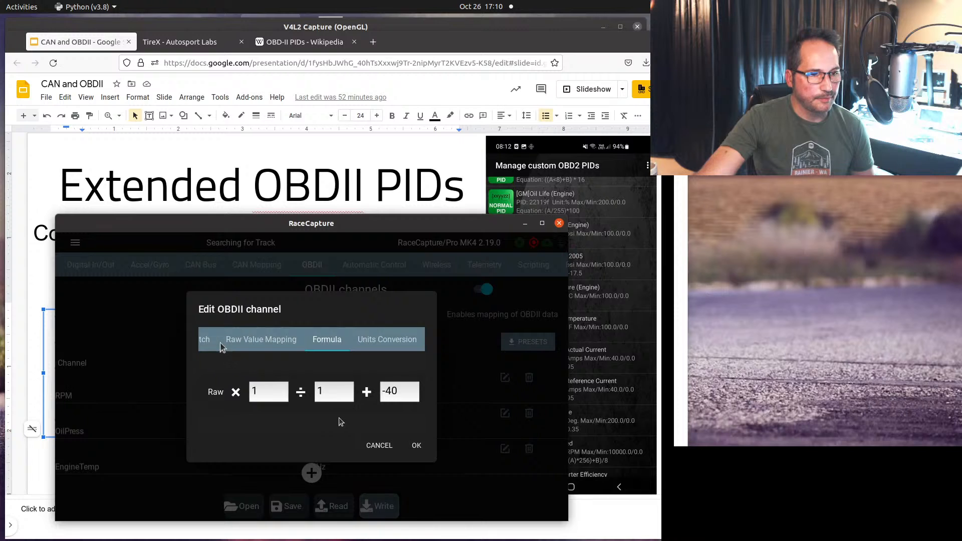
{"action": "left_click", "coordinate": [379, 445]}
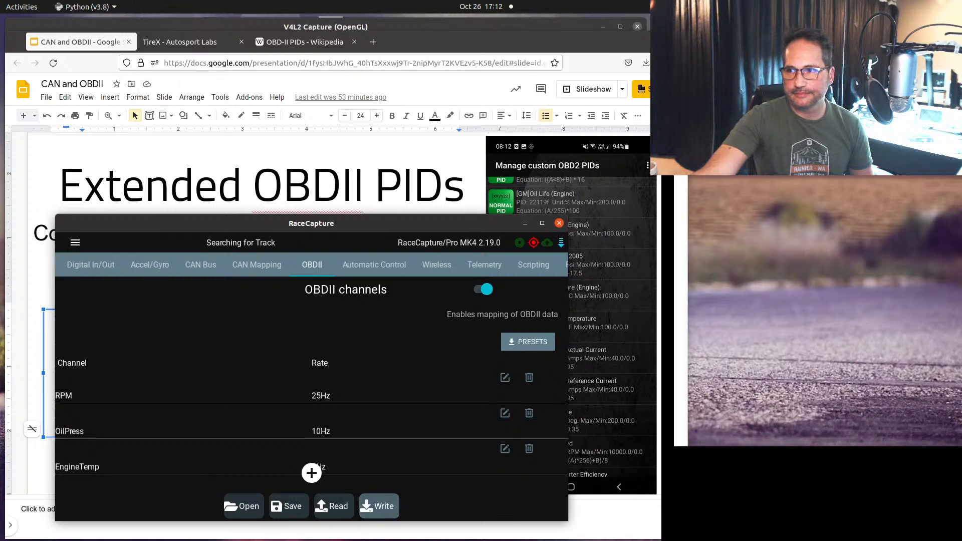
{"action": "key", "text": "alt+Tab"}
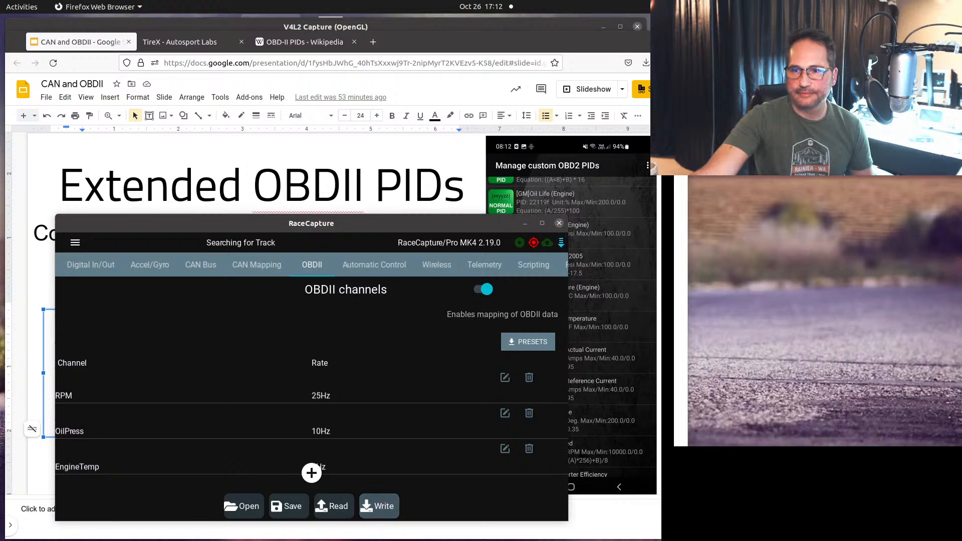